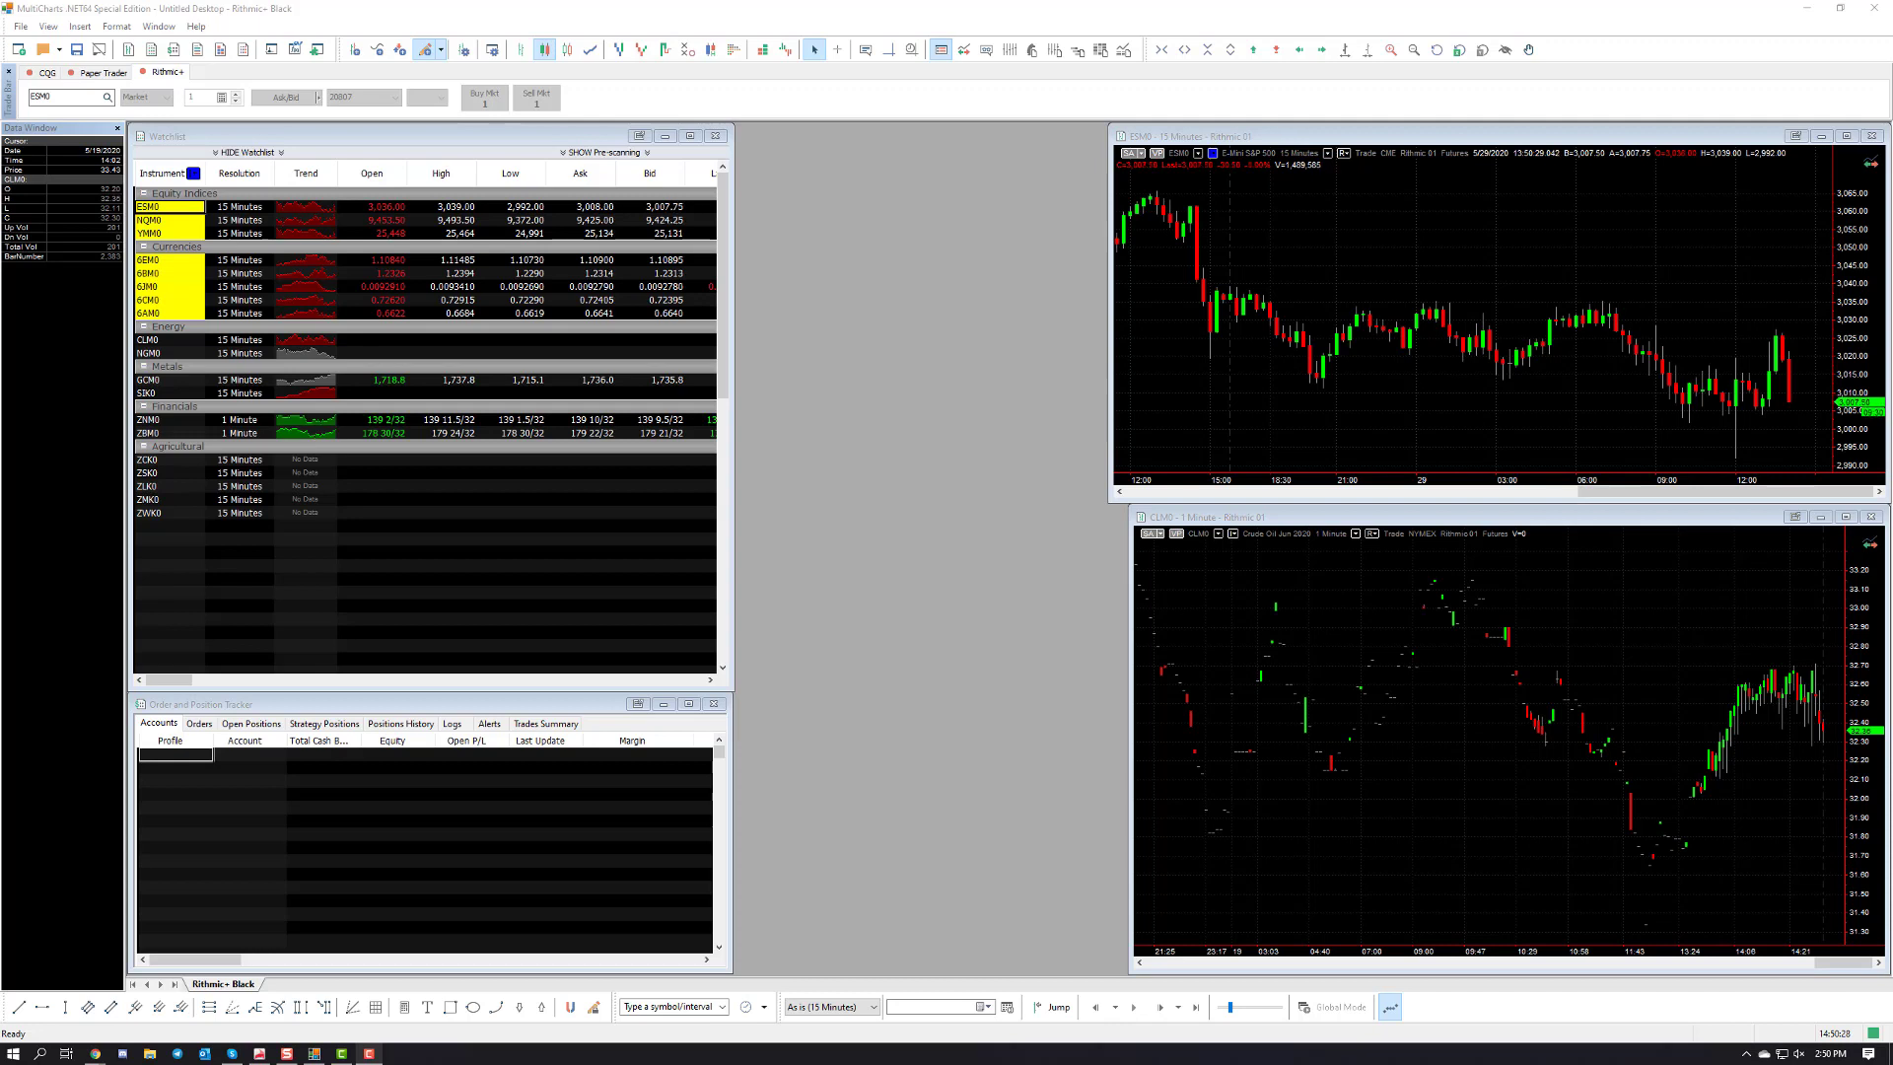
Open Manage Broker Profiles and select the Rithmic+ broker profile
{"action": "left_click", "coordinate": [20, 27]}
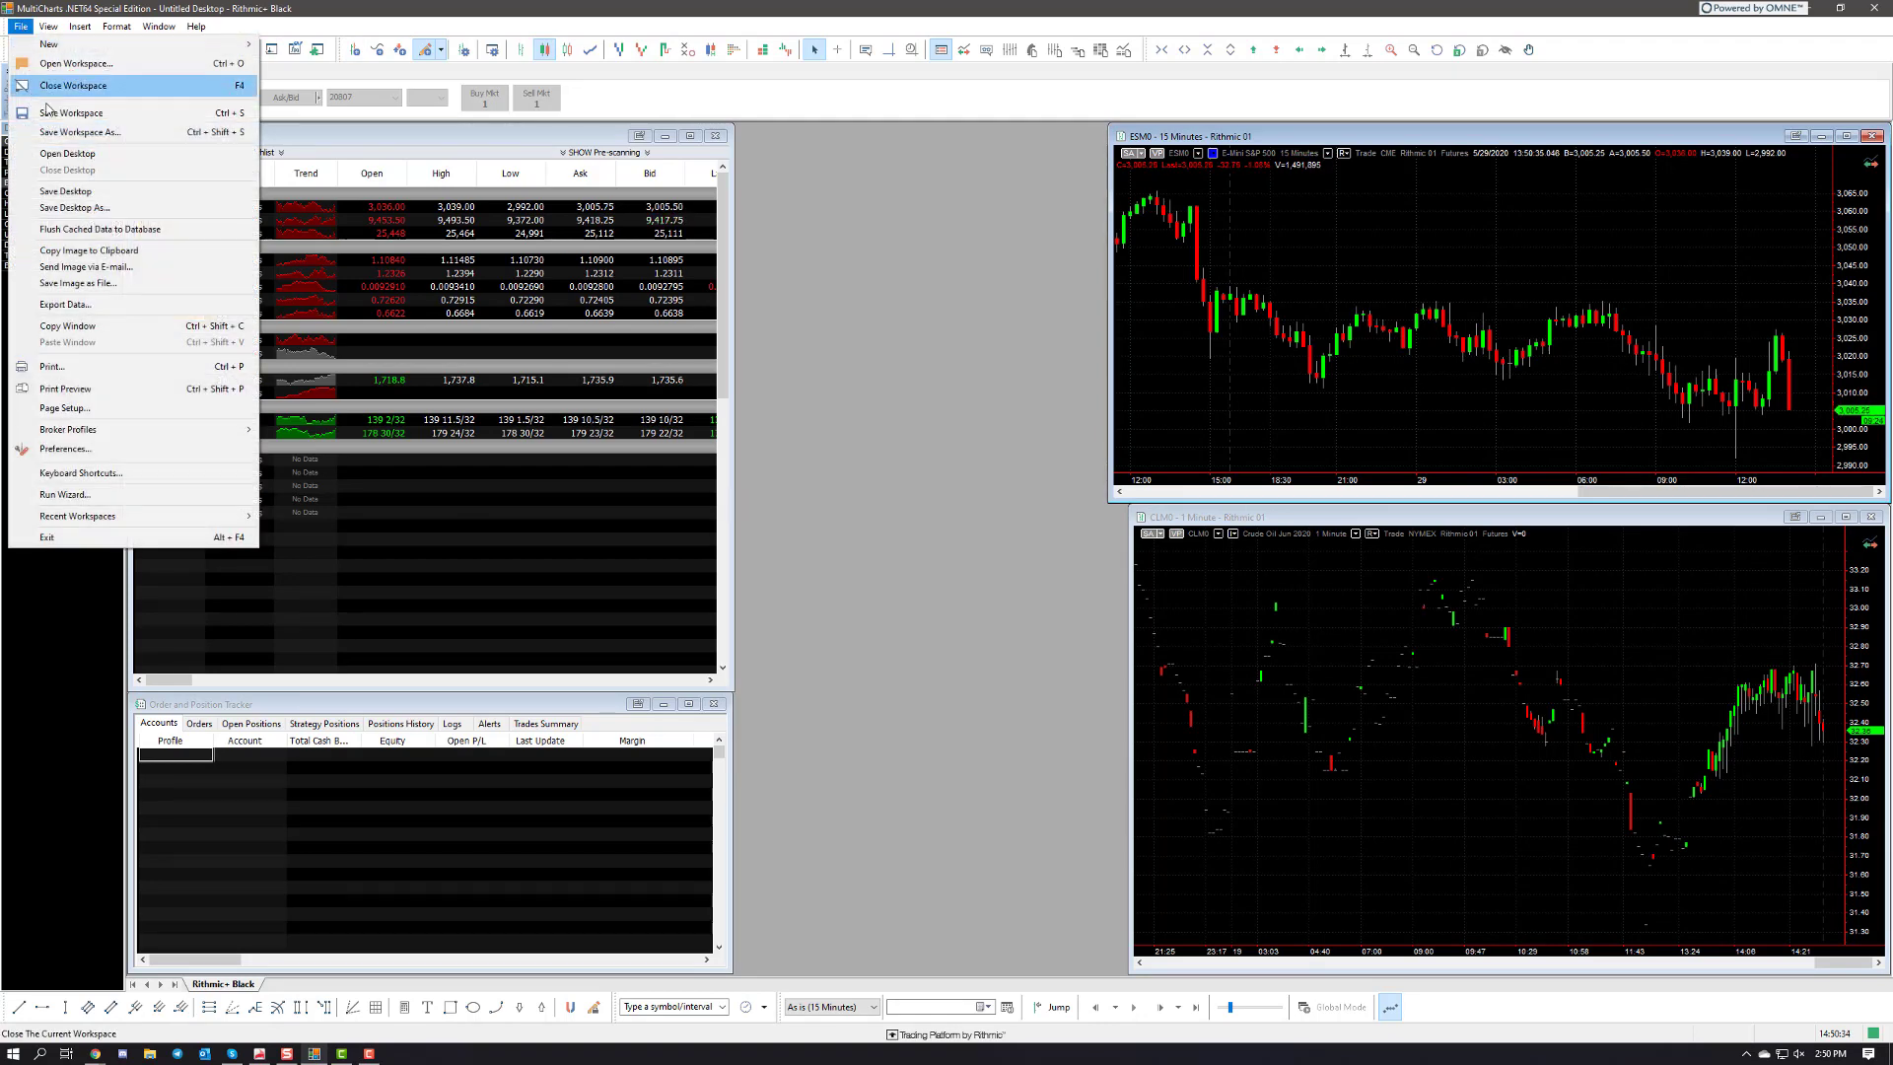
{"action": "mouse_move", "coordinate": [89, 431]}
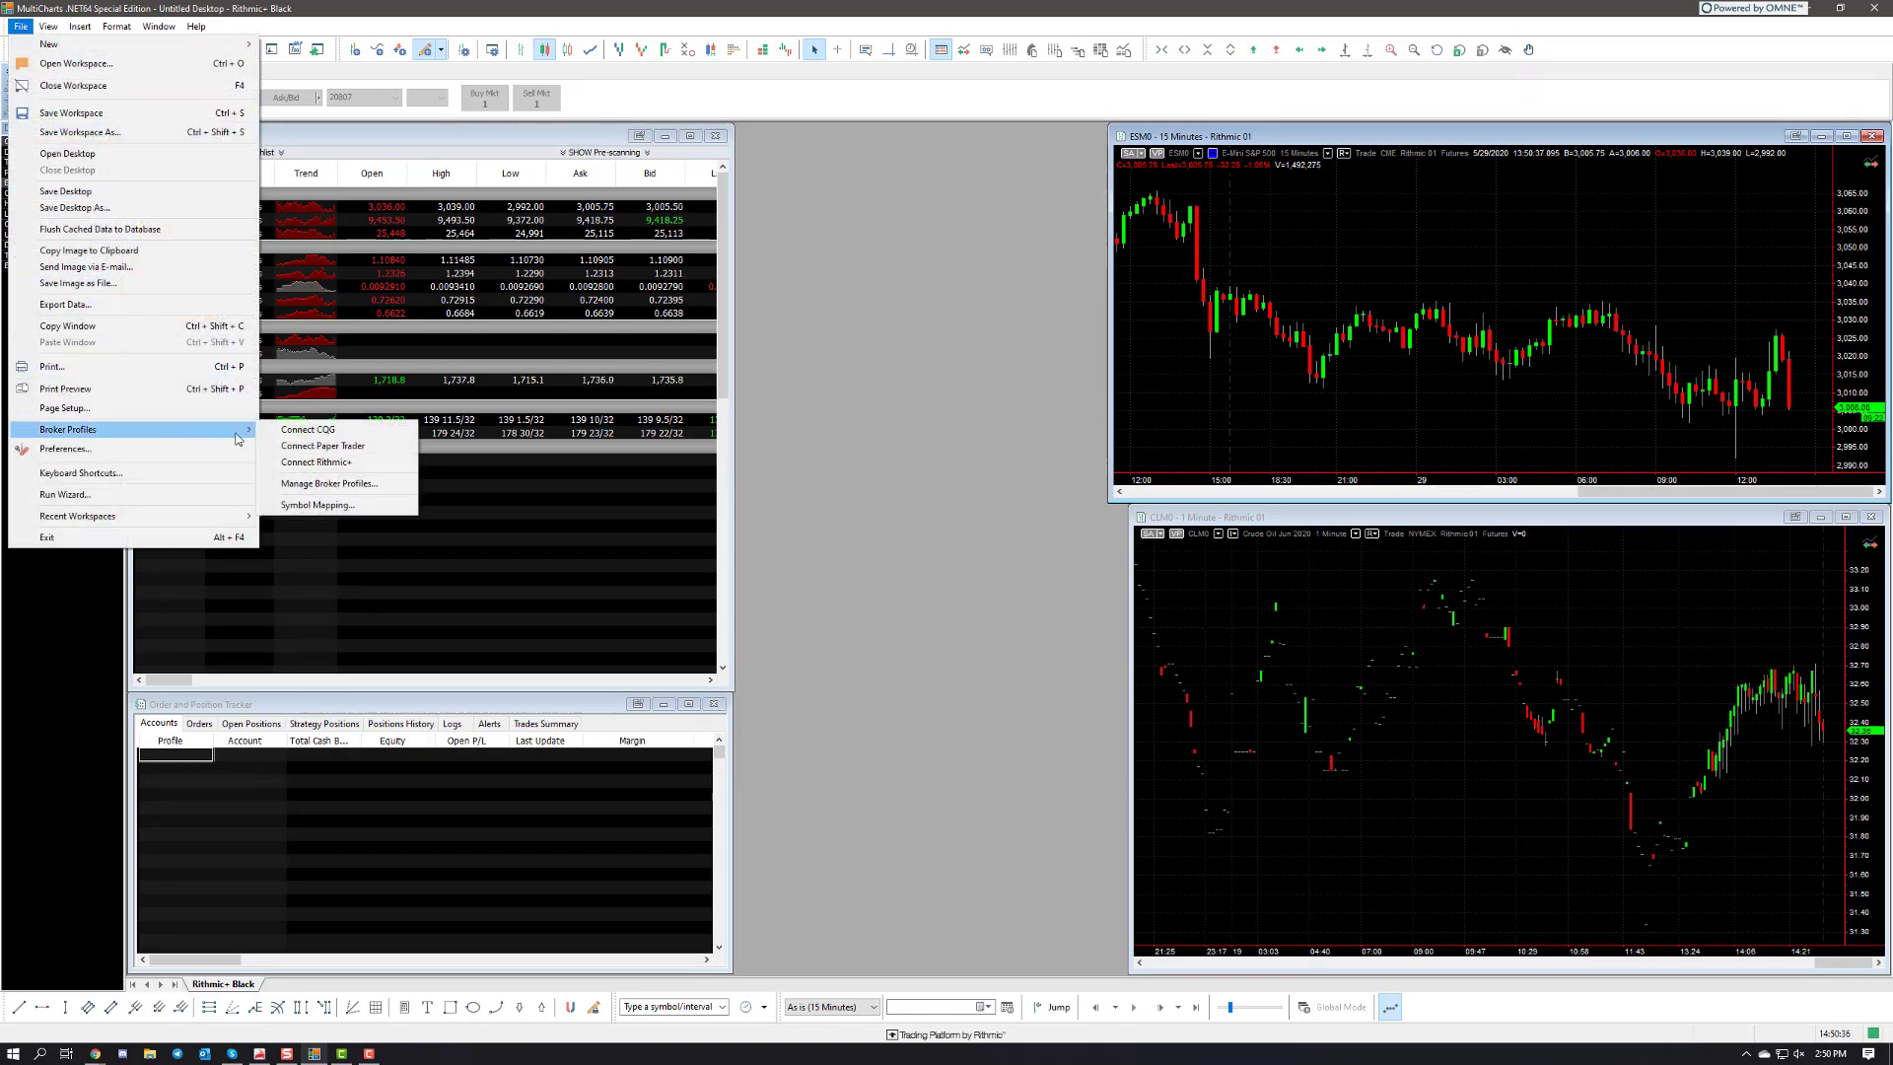
{"action": "left_click", "coordinate": [329, 483]}
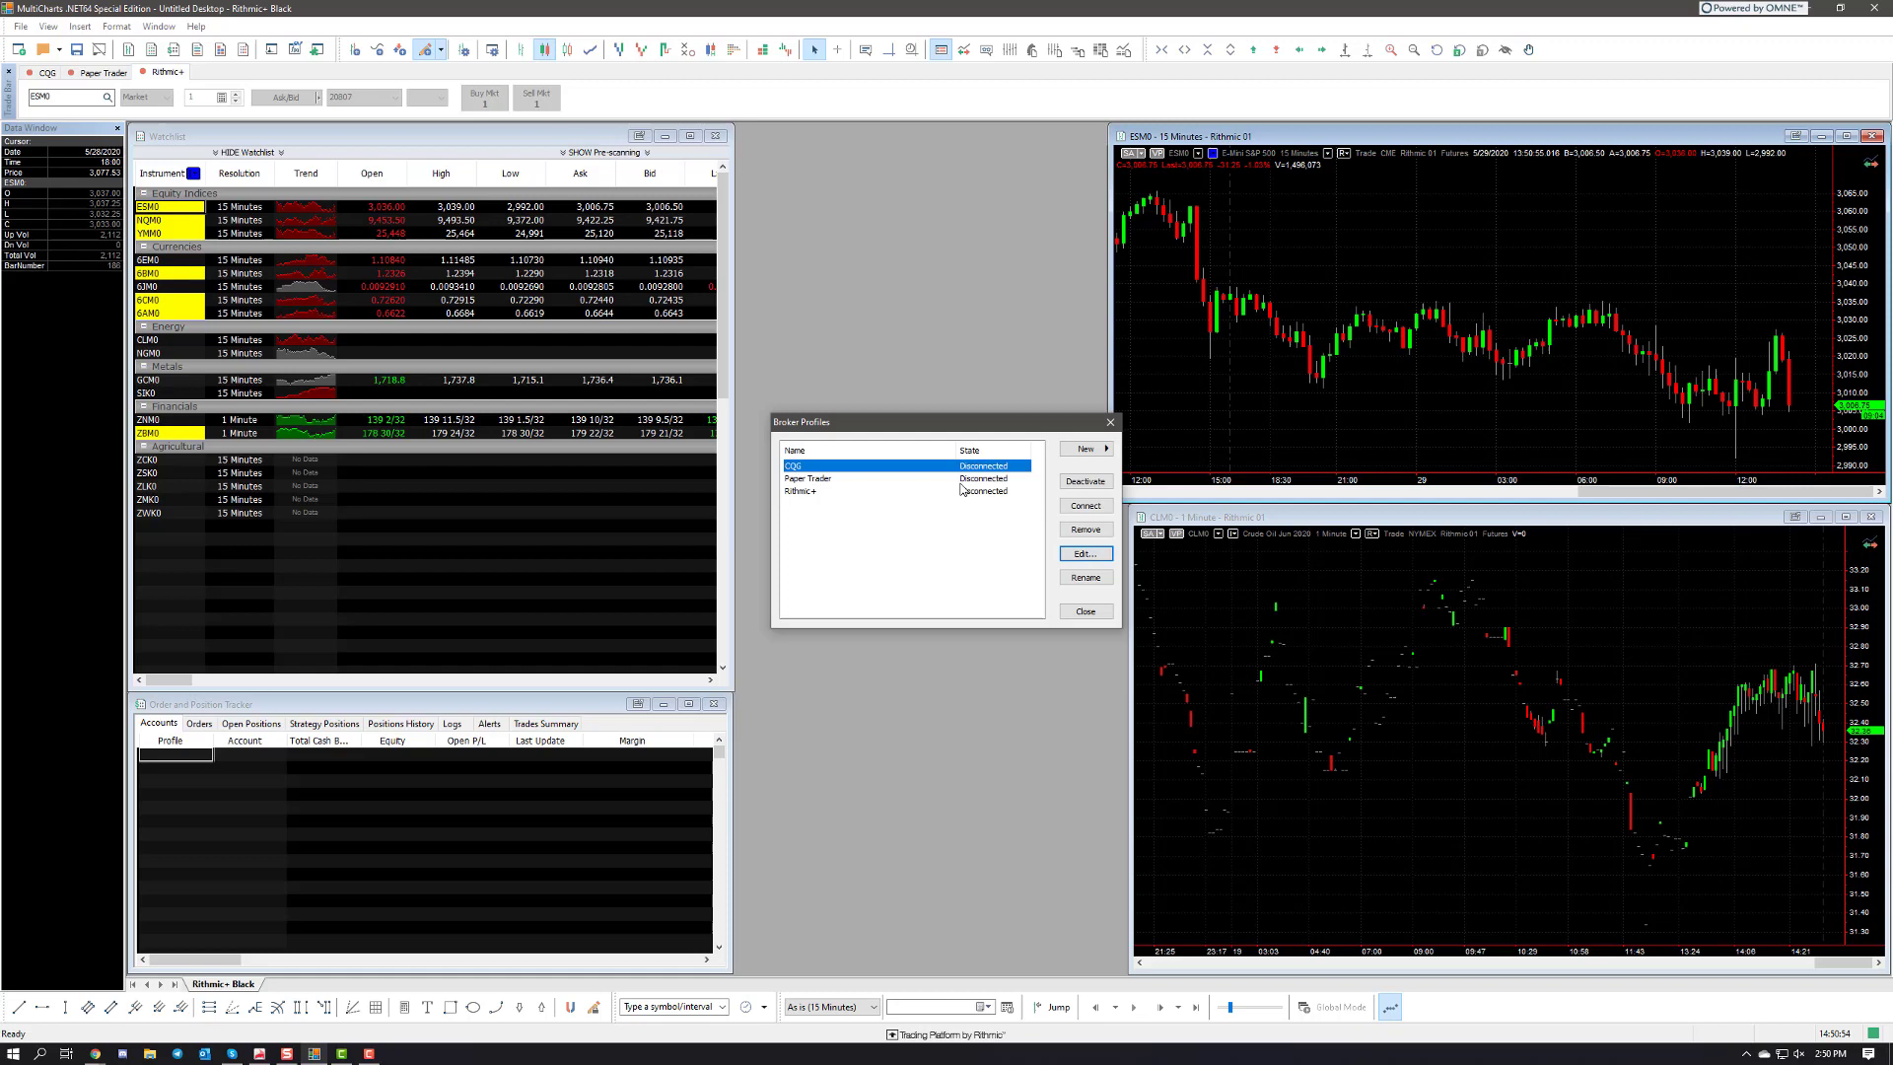
{"action": "left_click", "coordinate": [999, 491]}
Edit Rithmic+ to keep Demo mode, set CME as exchange, and keep the simulator trade route
{"action": "left_click", "coordinate": [1094, 554]}
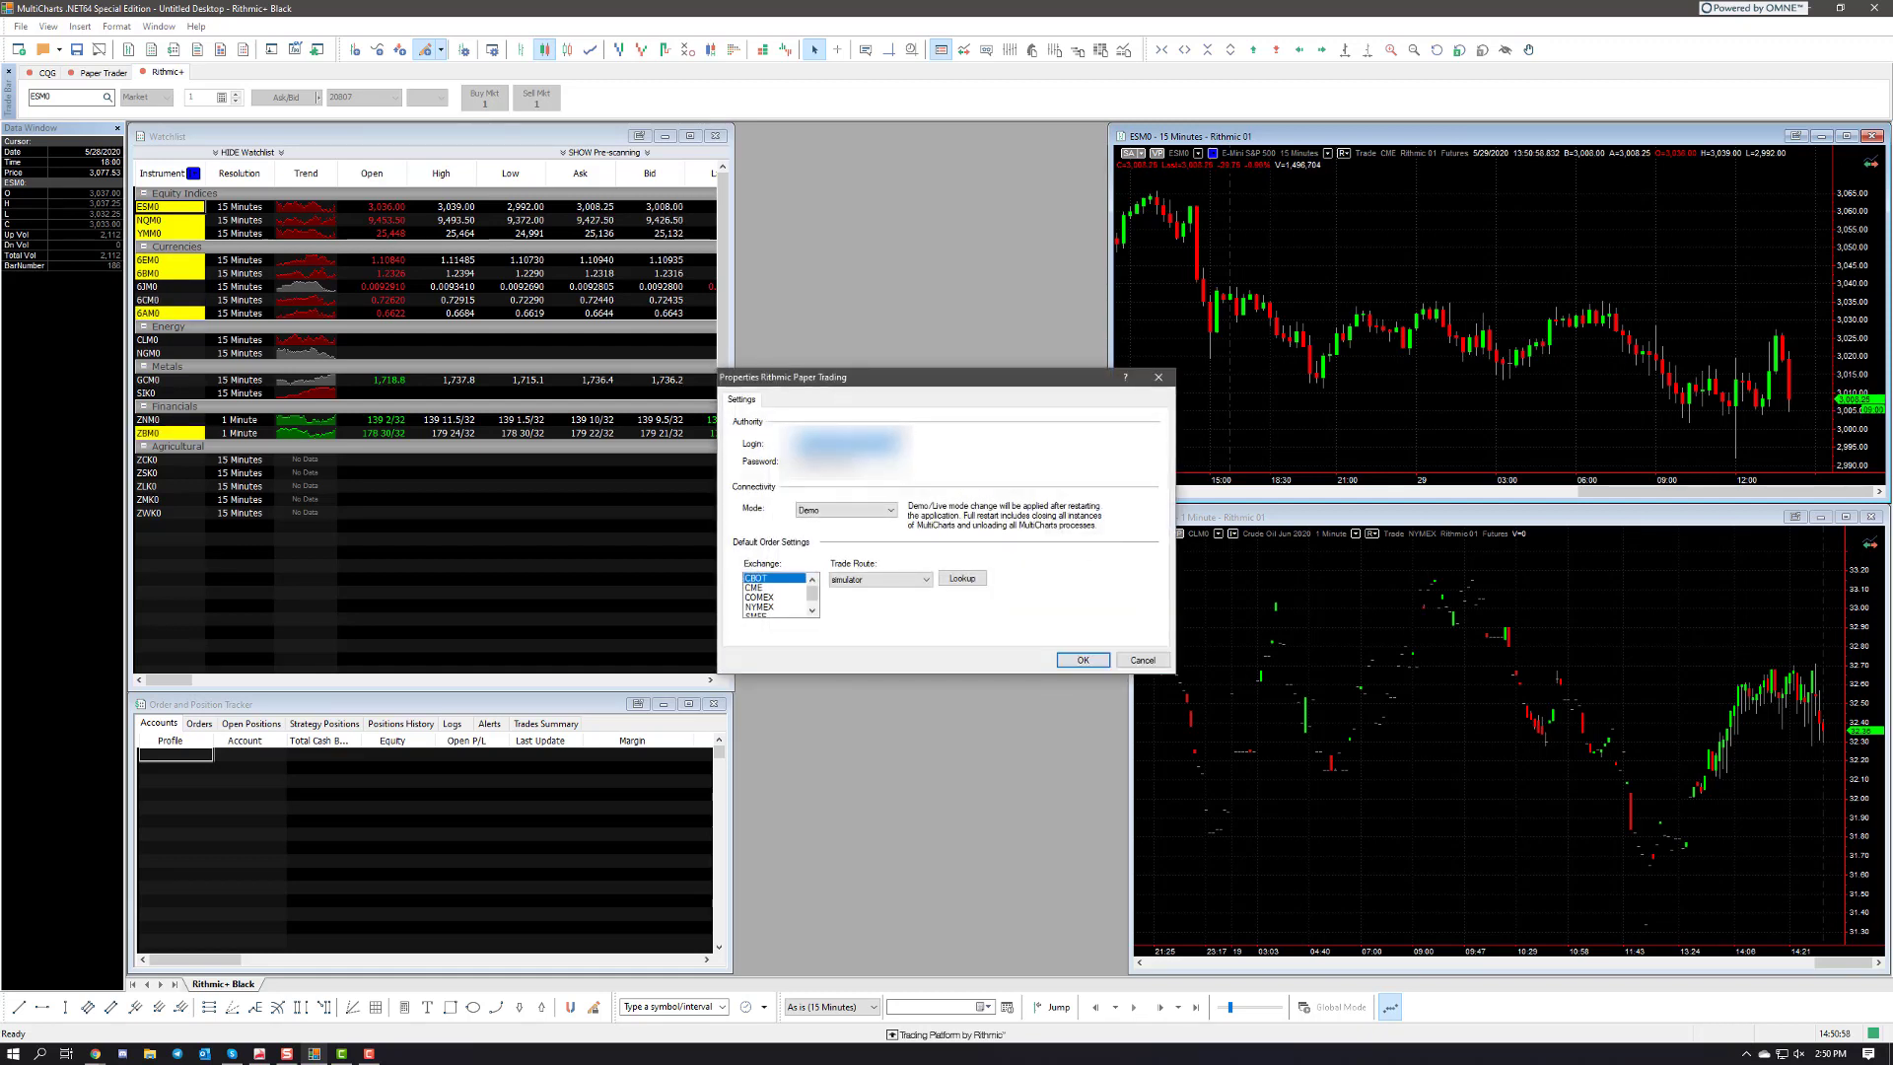
{"action": "left_click", "coordinate": [864, 511]}
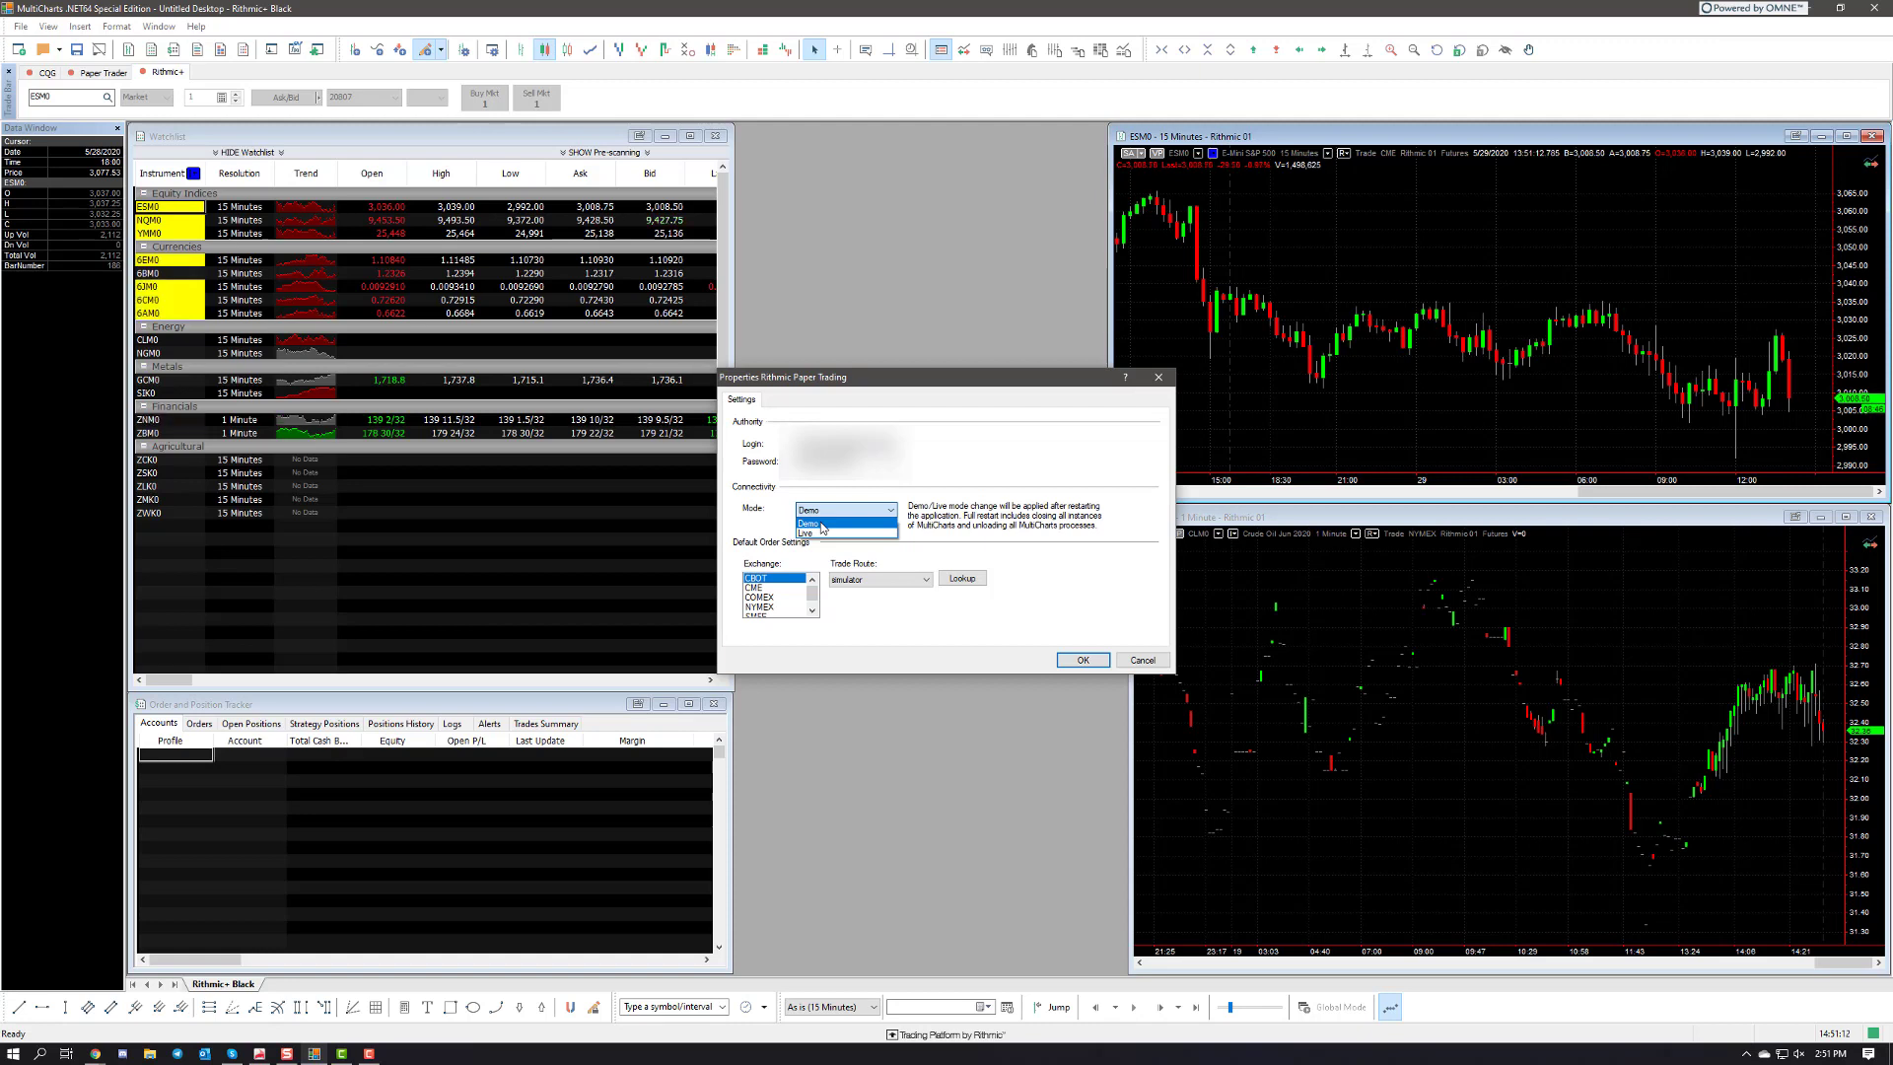
{"action": "left_click", "coordinate": [822, 525]}
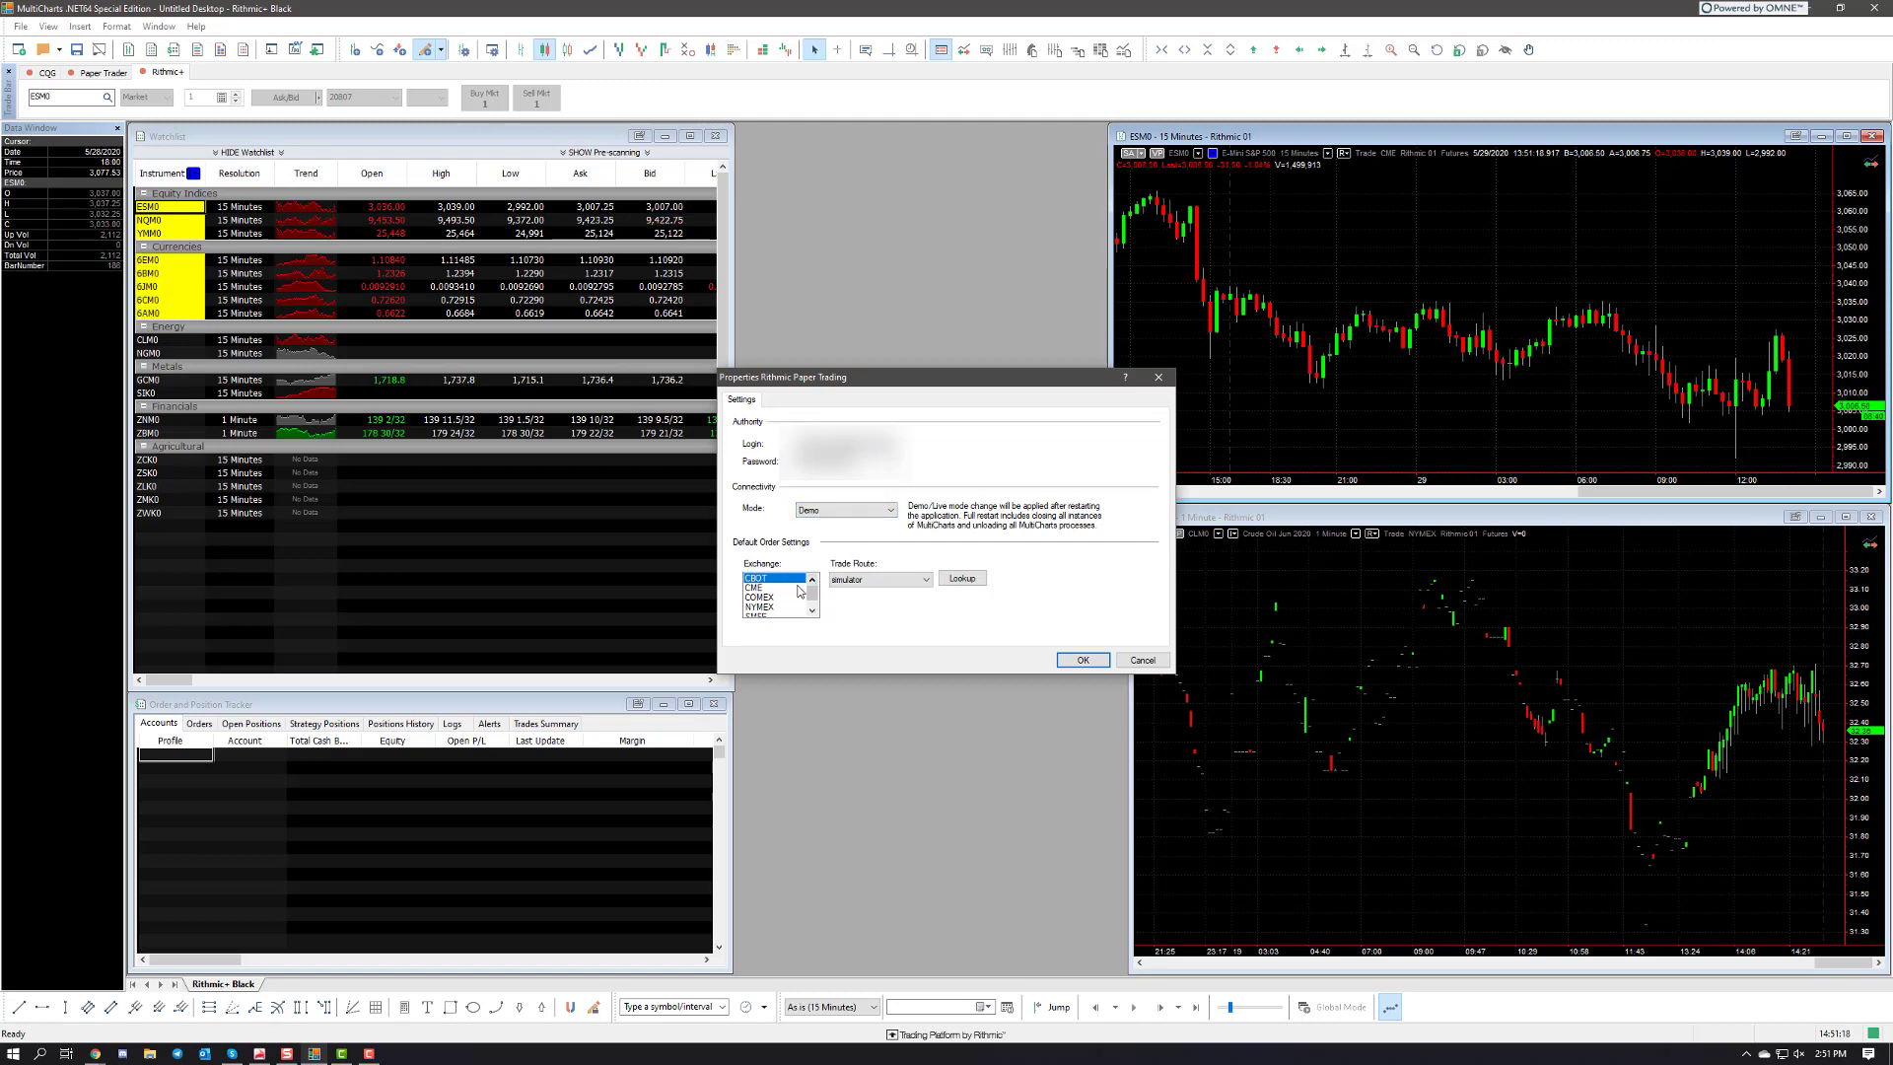
{"action": "left_click", "coordinate": [972, 580]}
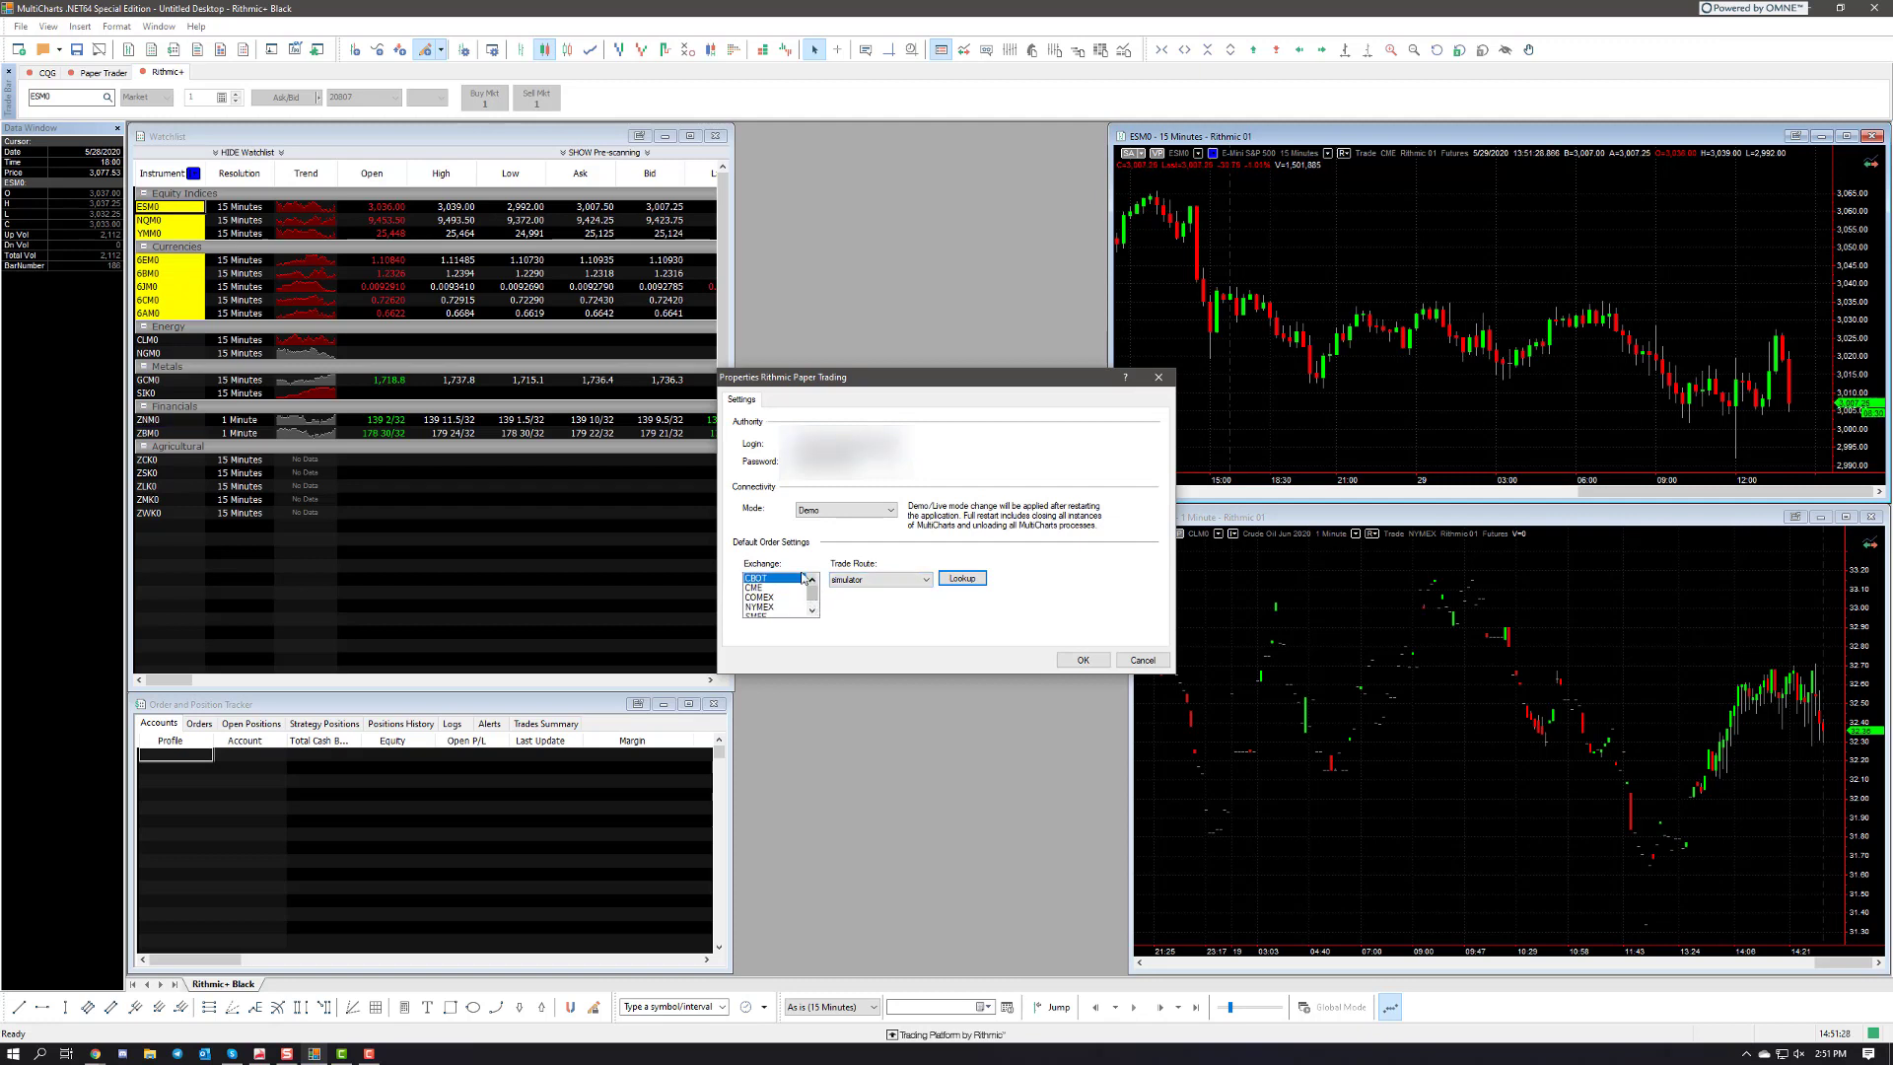
{"action": "left_click", "coordinate": [766, 588]}
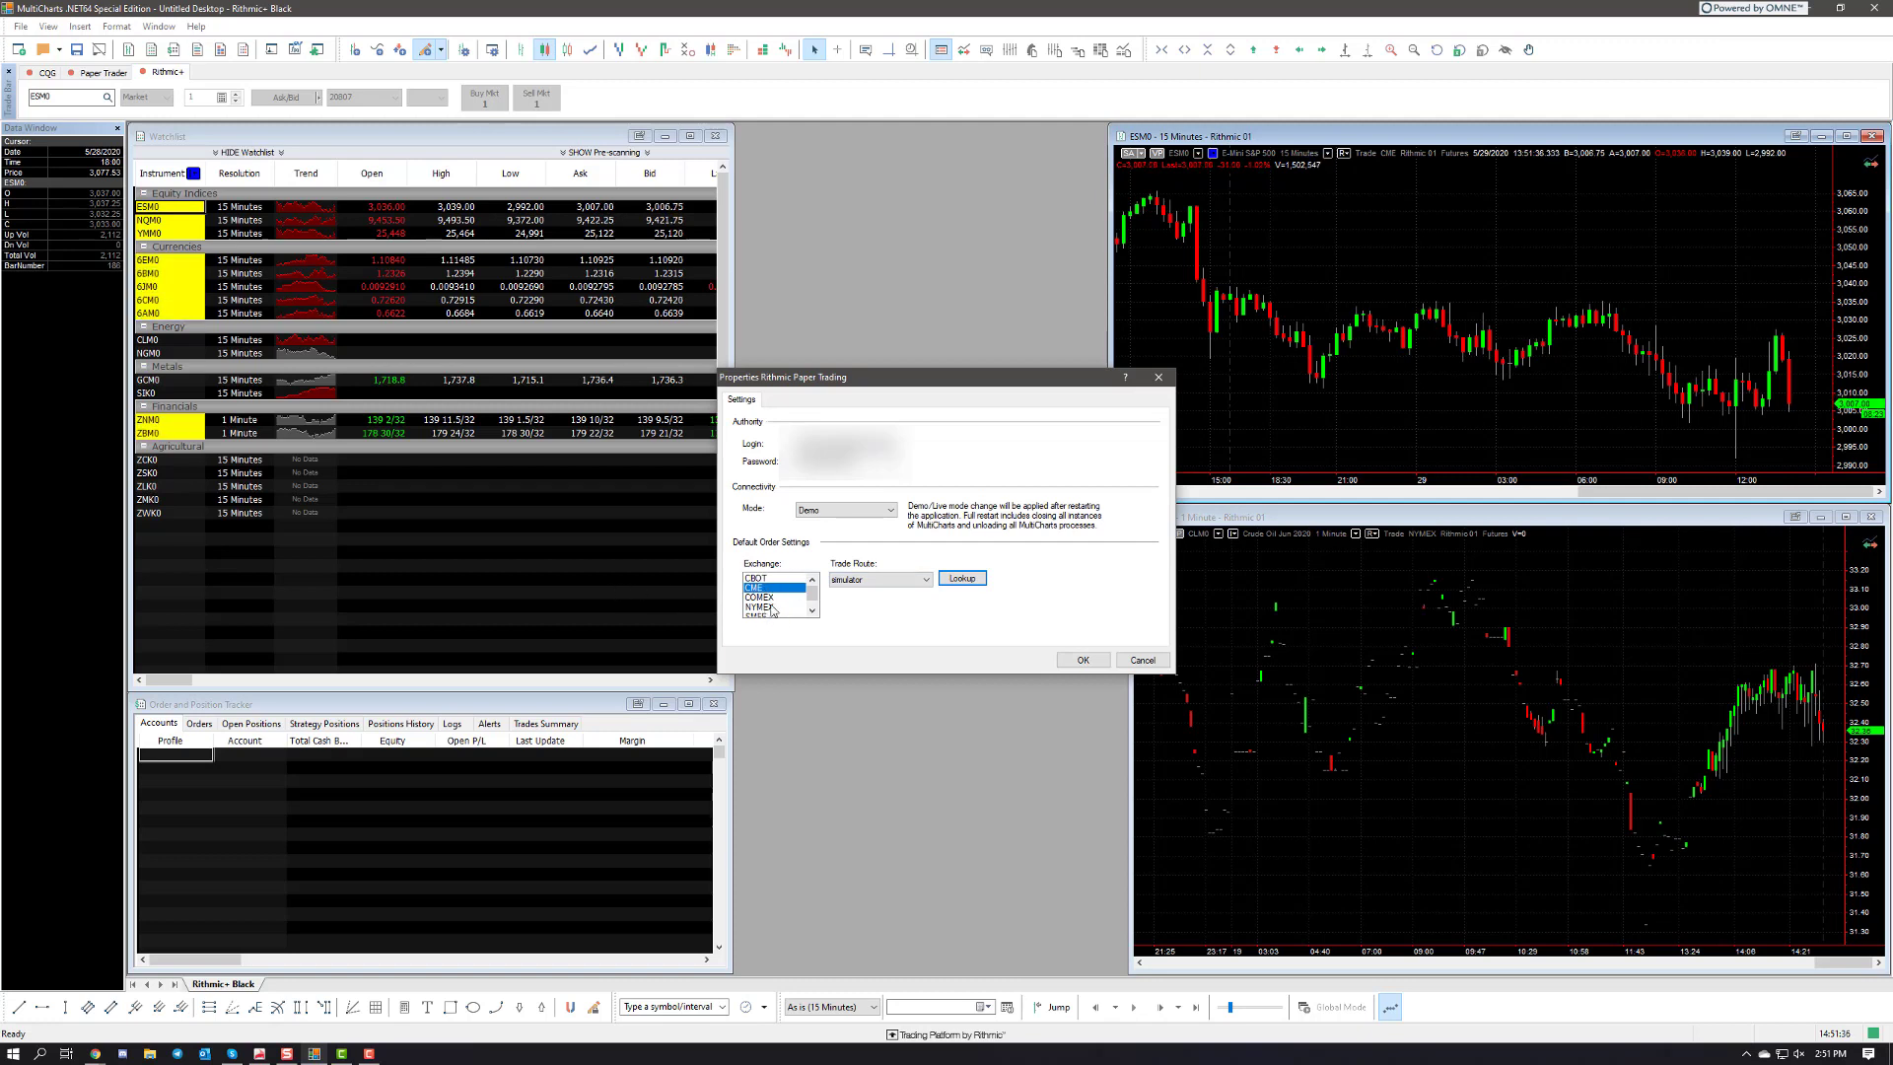
{"action": "left_click", "coordinate": [872, 581]}
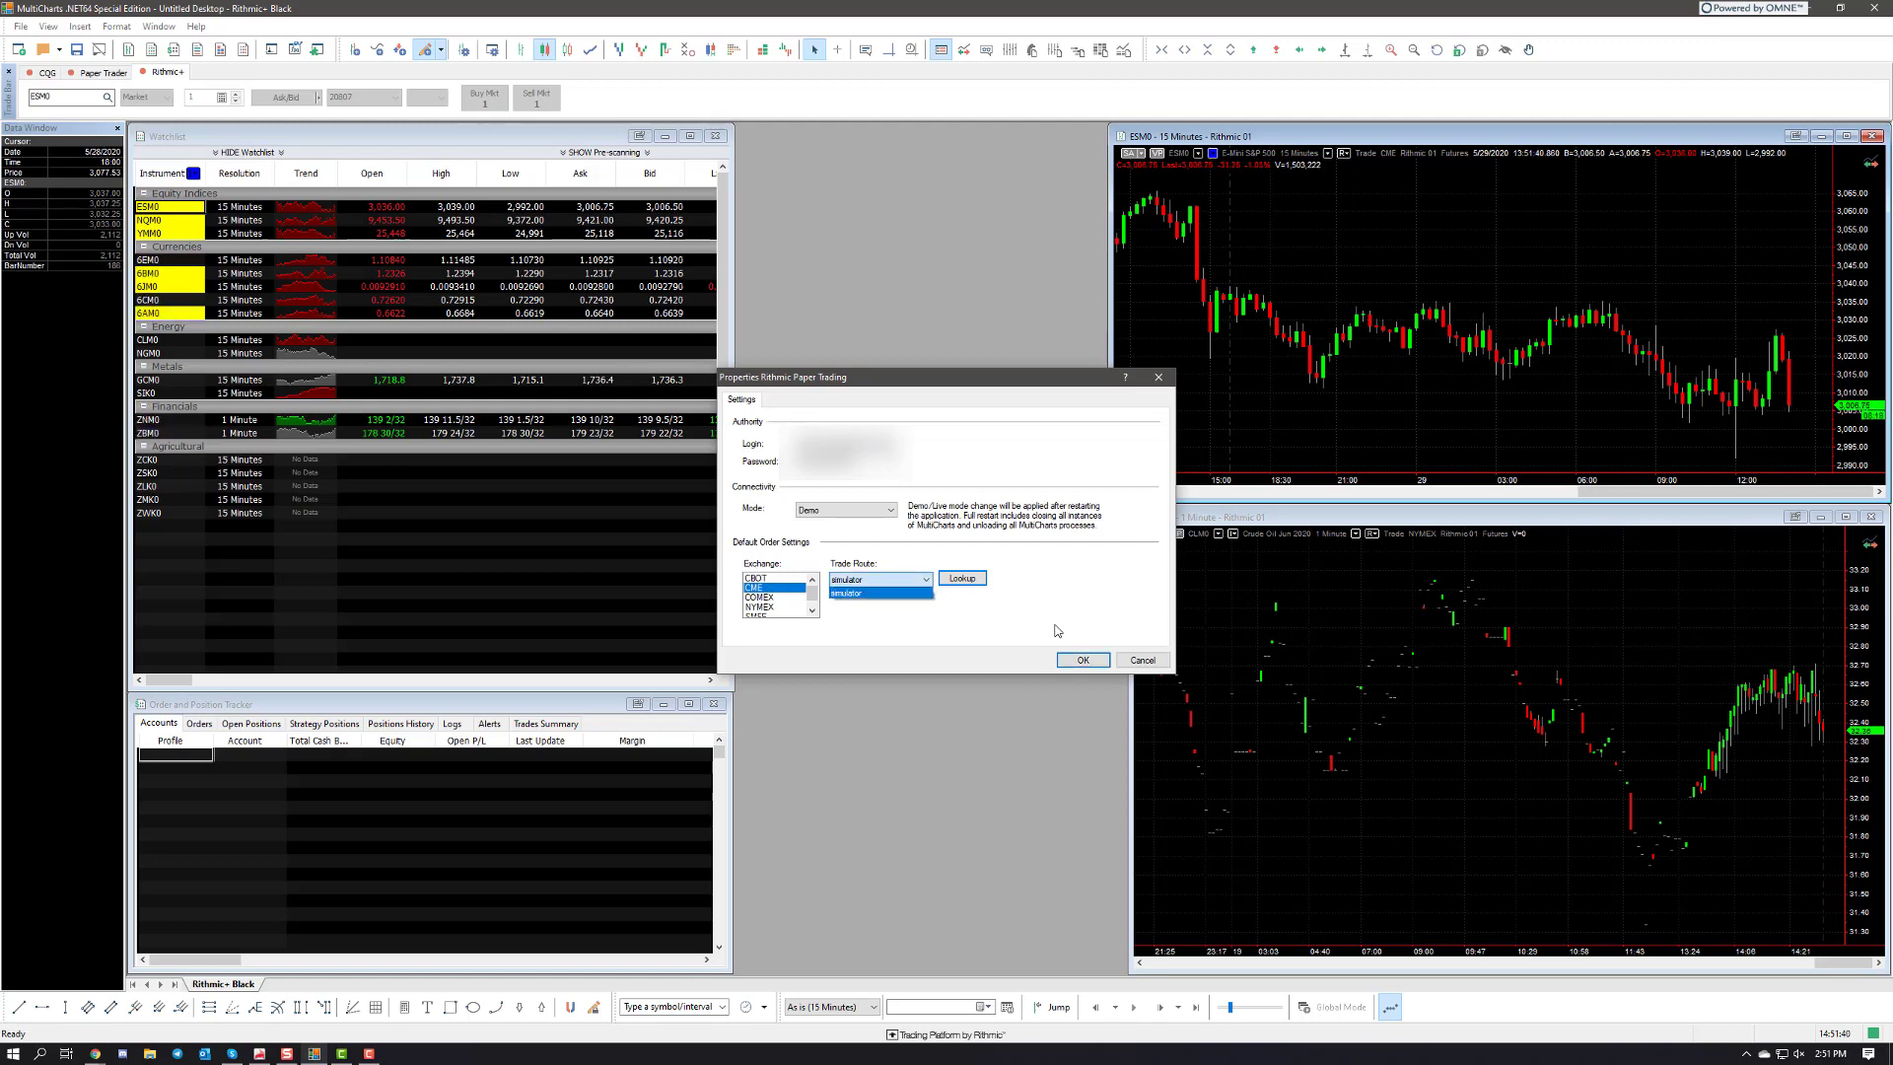
{"action": "left_click", "coordinate": [927, 594]}
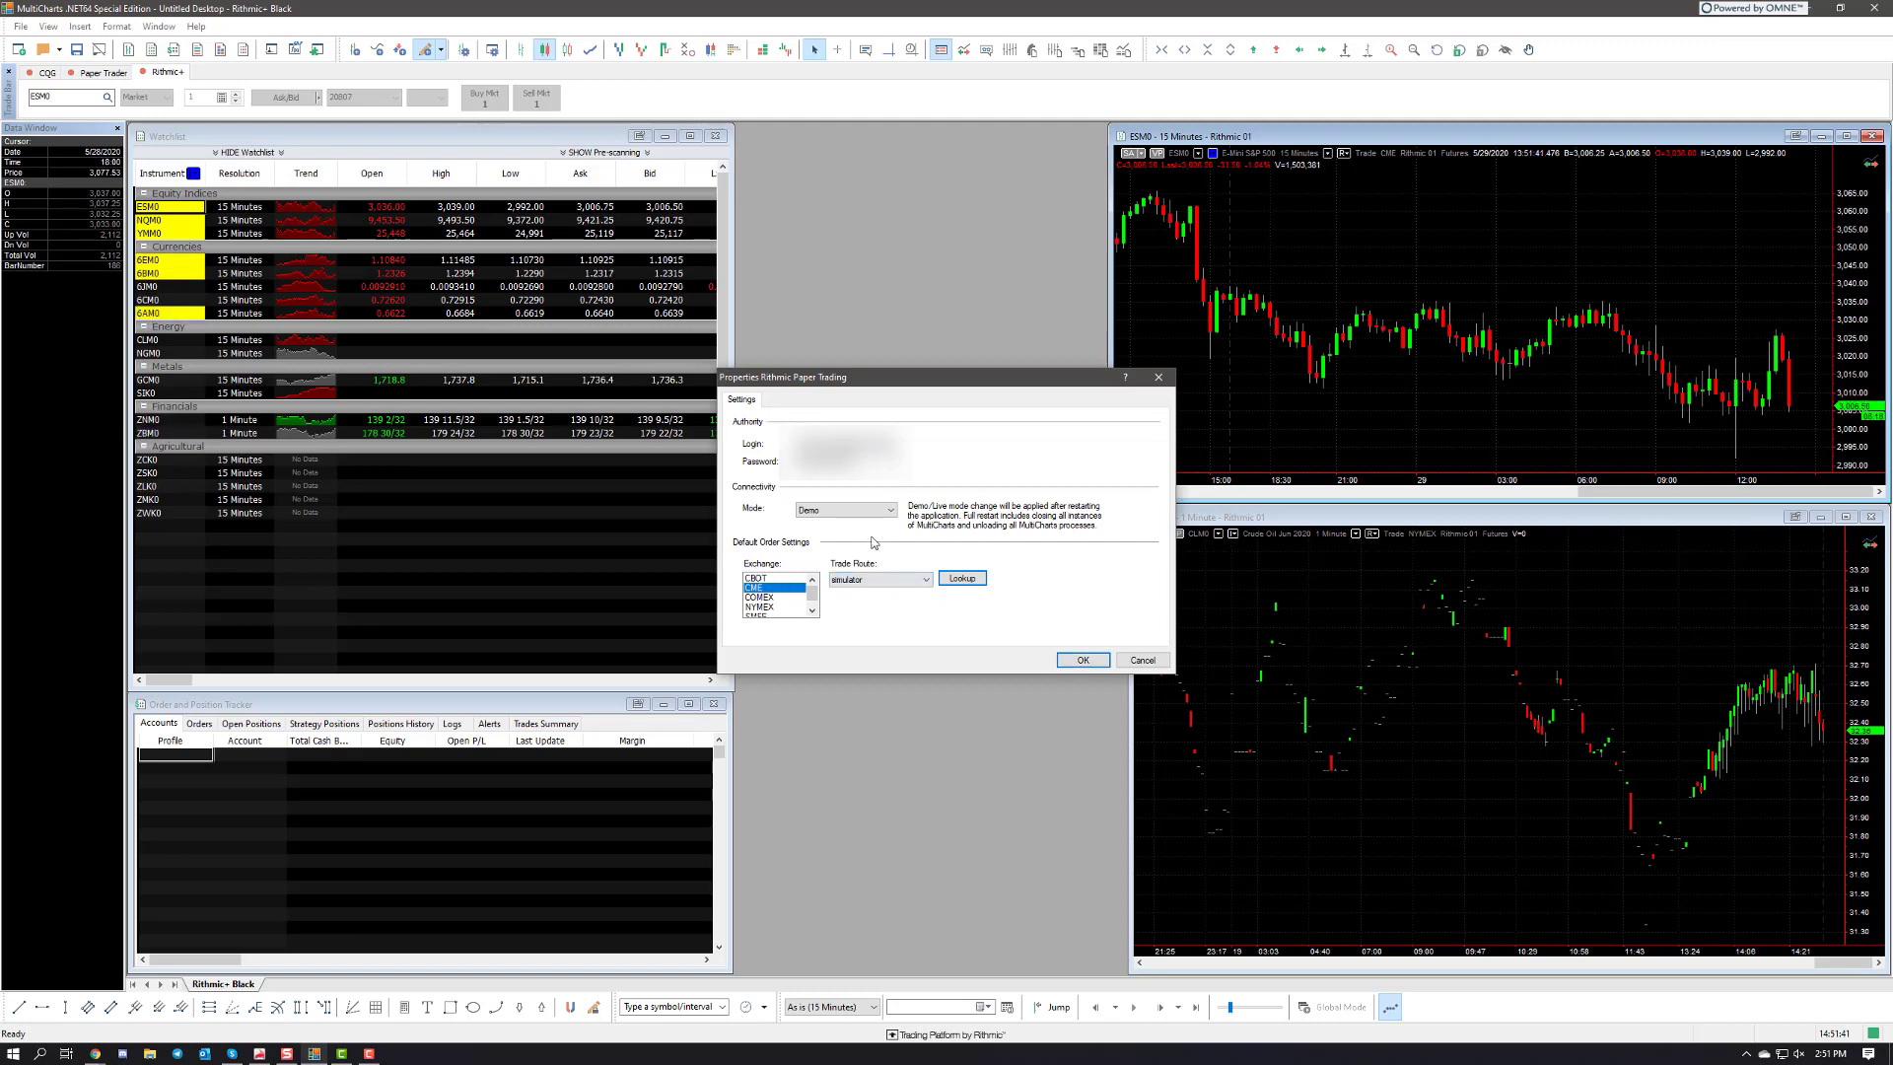
Save the Rithmic+ settings, connect the Rithmic+ broker, and close Broker Profiles
{"action": "left_click", "coordinate": [1084, 659]}
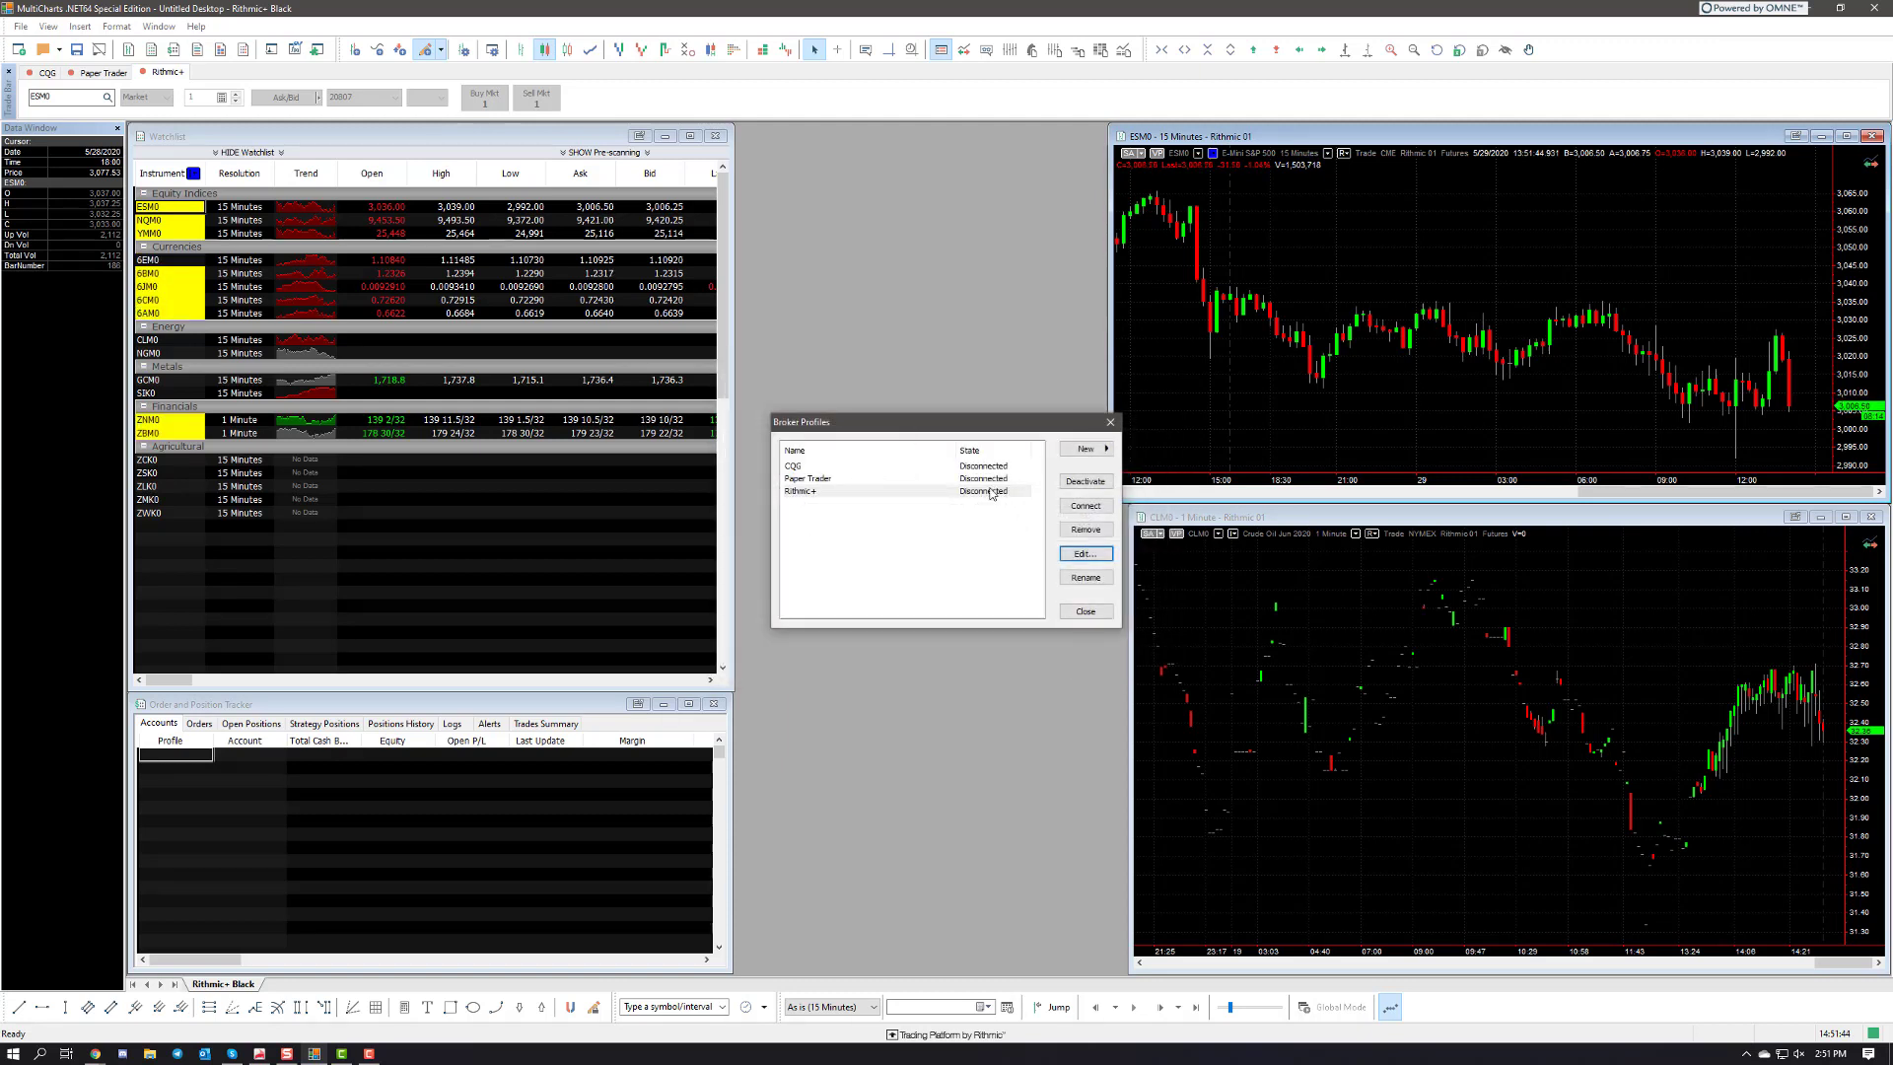
{"action": "left_click", "coordinate": [990, 490]}
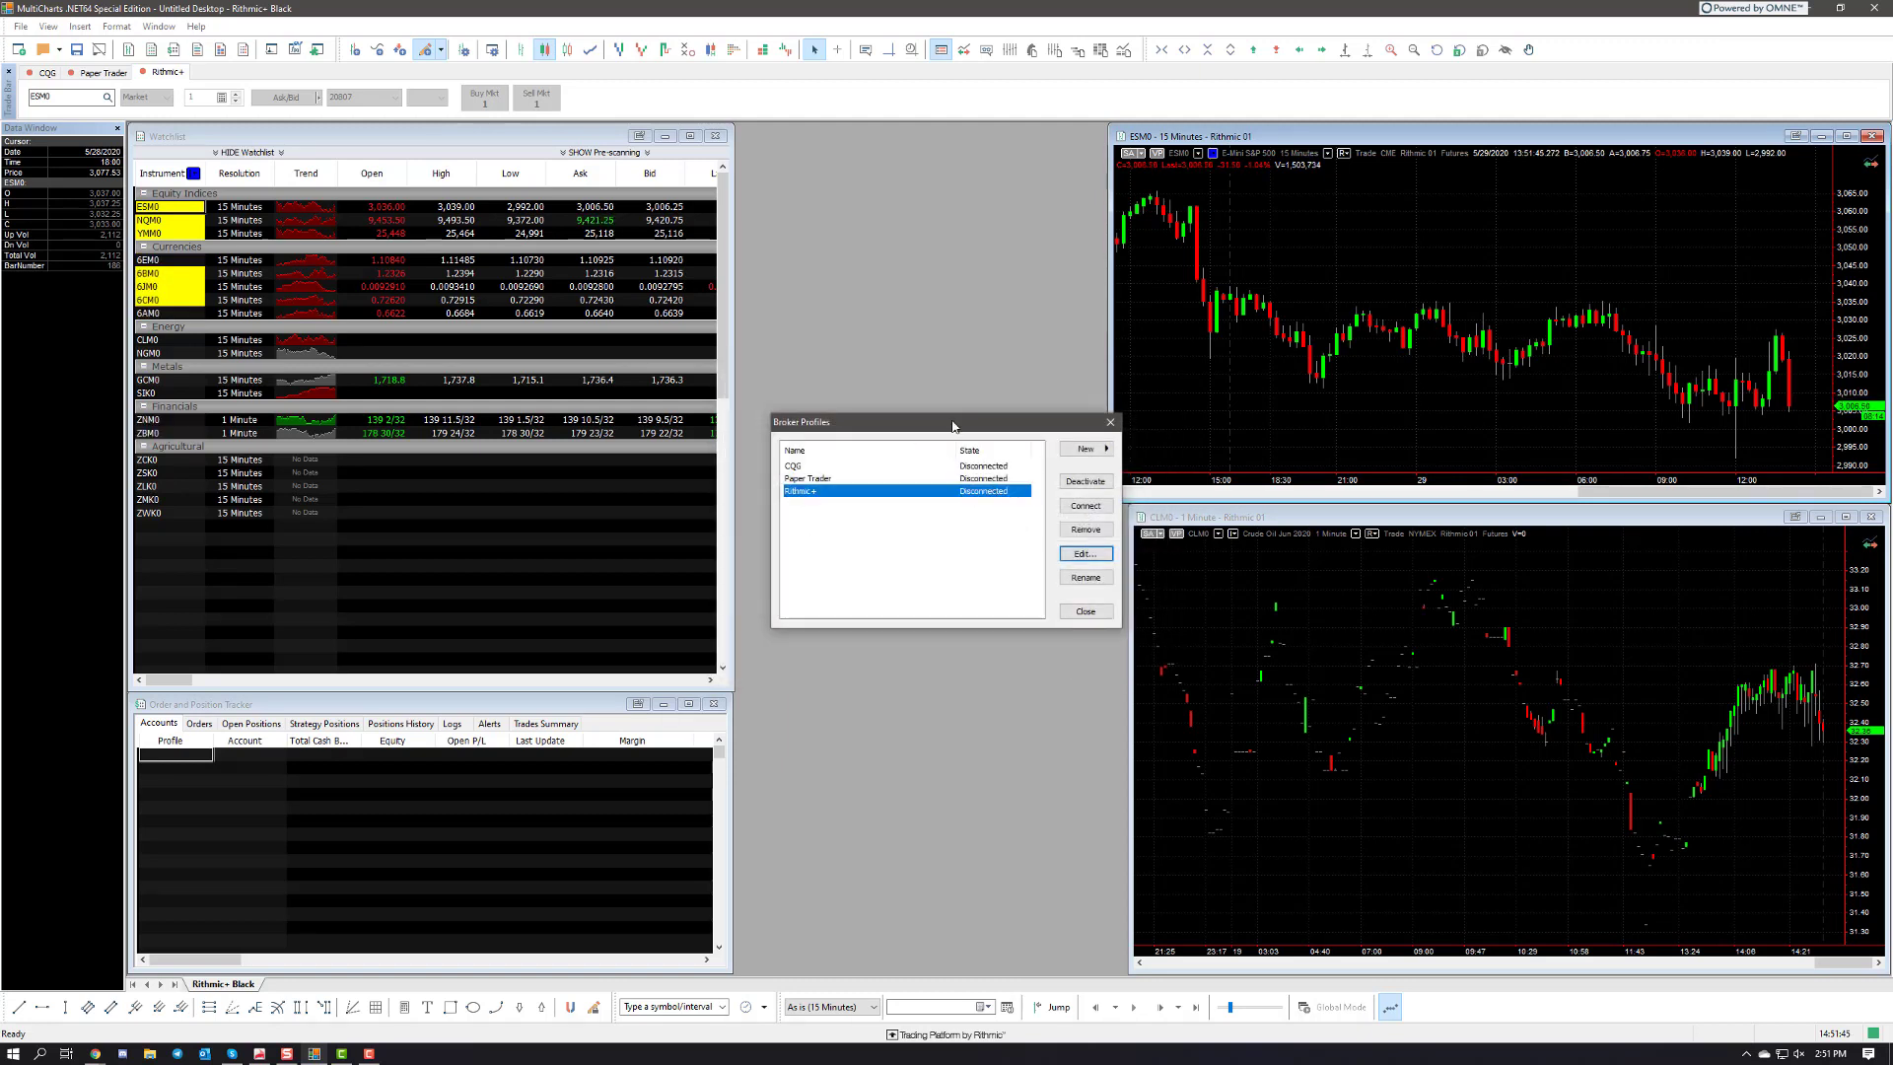
{"action": "left_click", "coordinate": [1096, 501]}
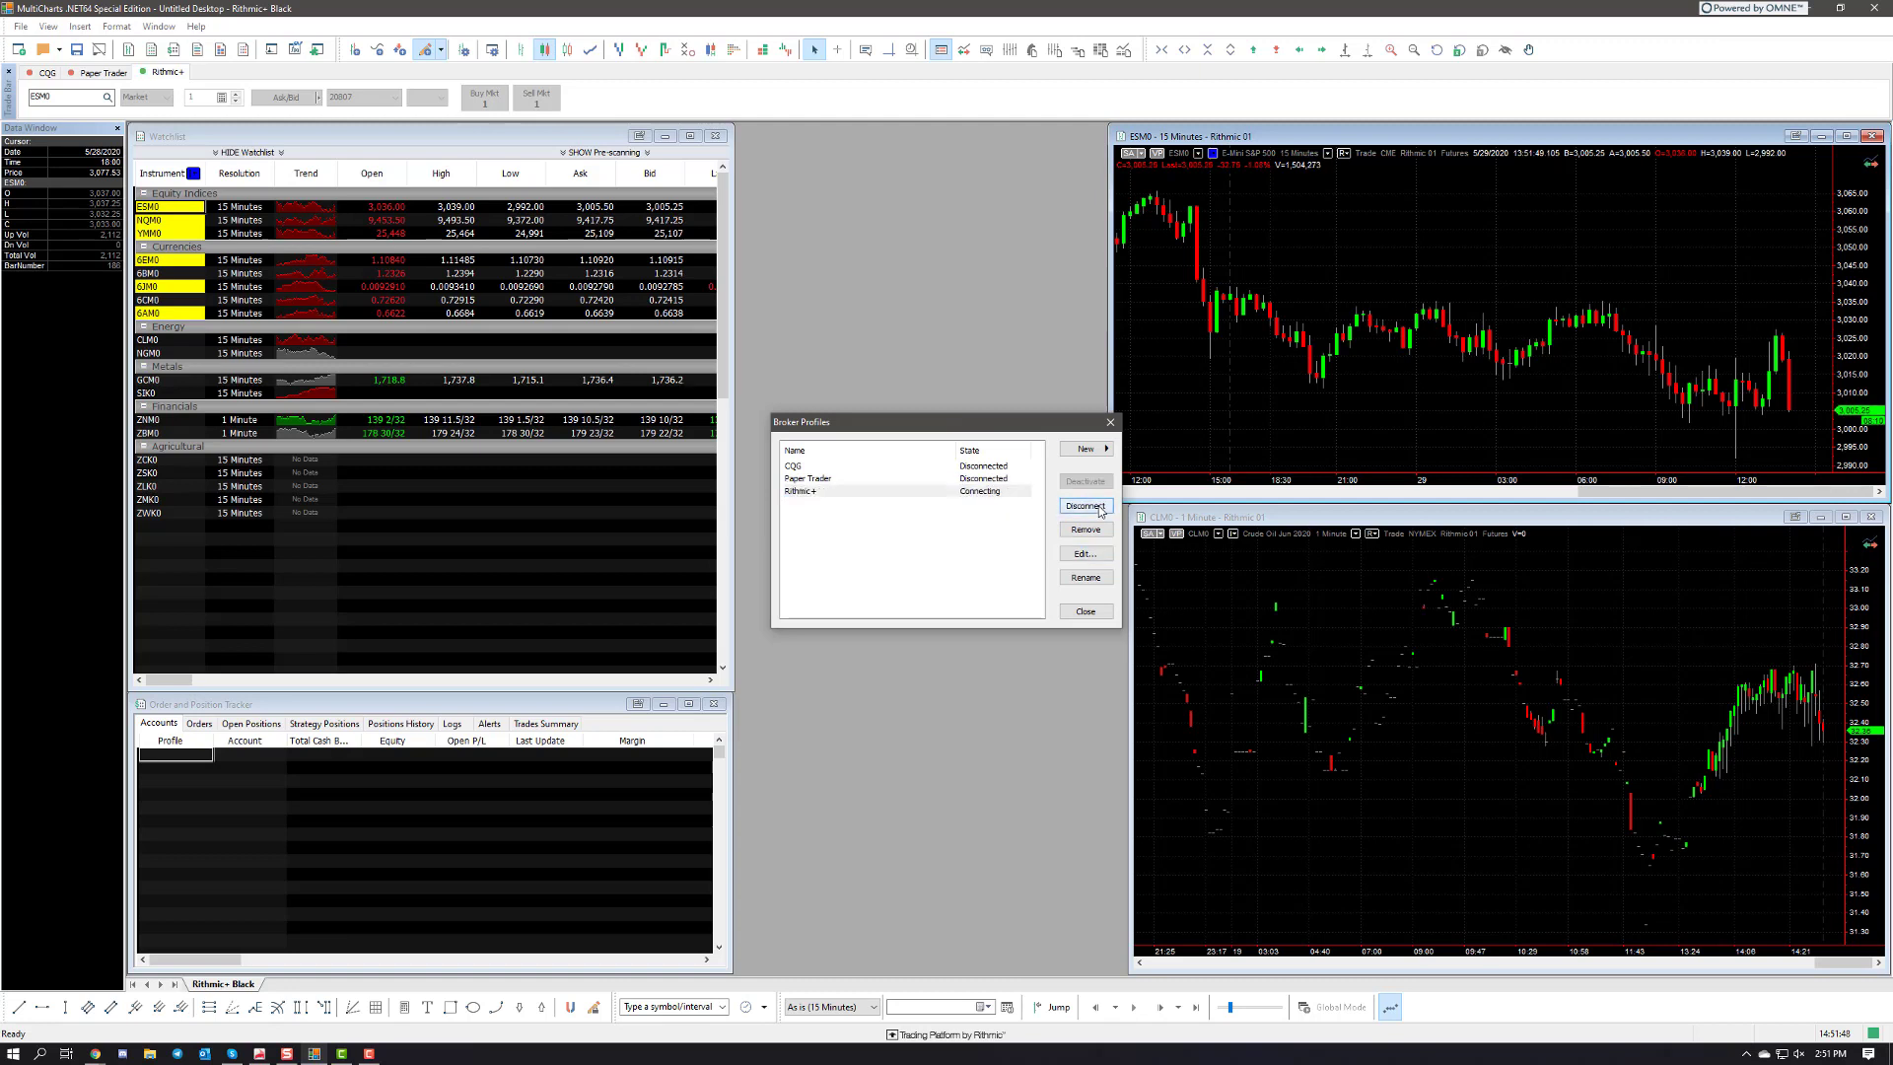
{"action": "left_click", "coordinate": [1111, 426]}
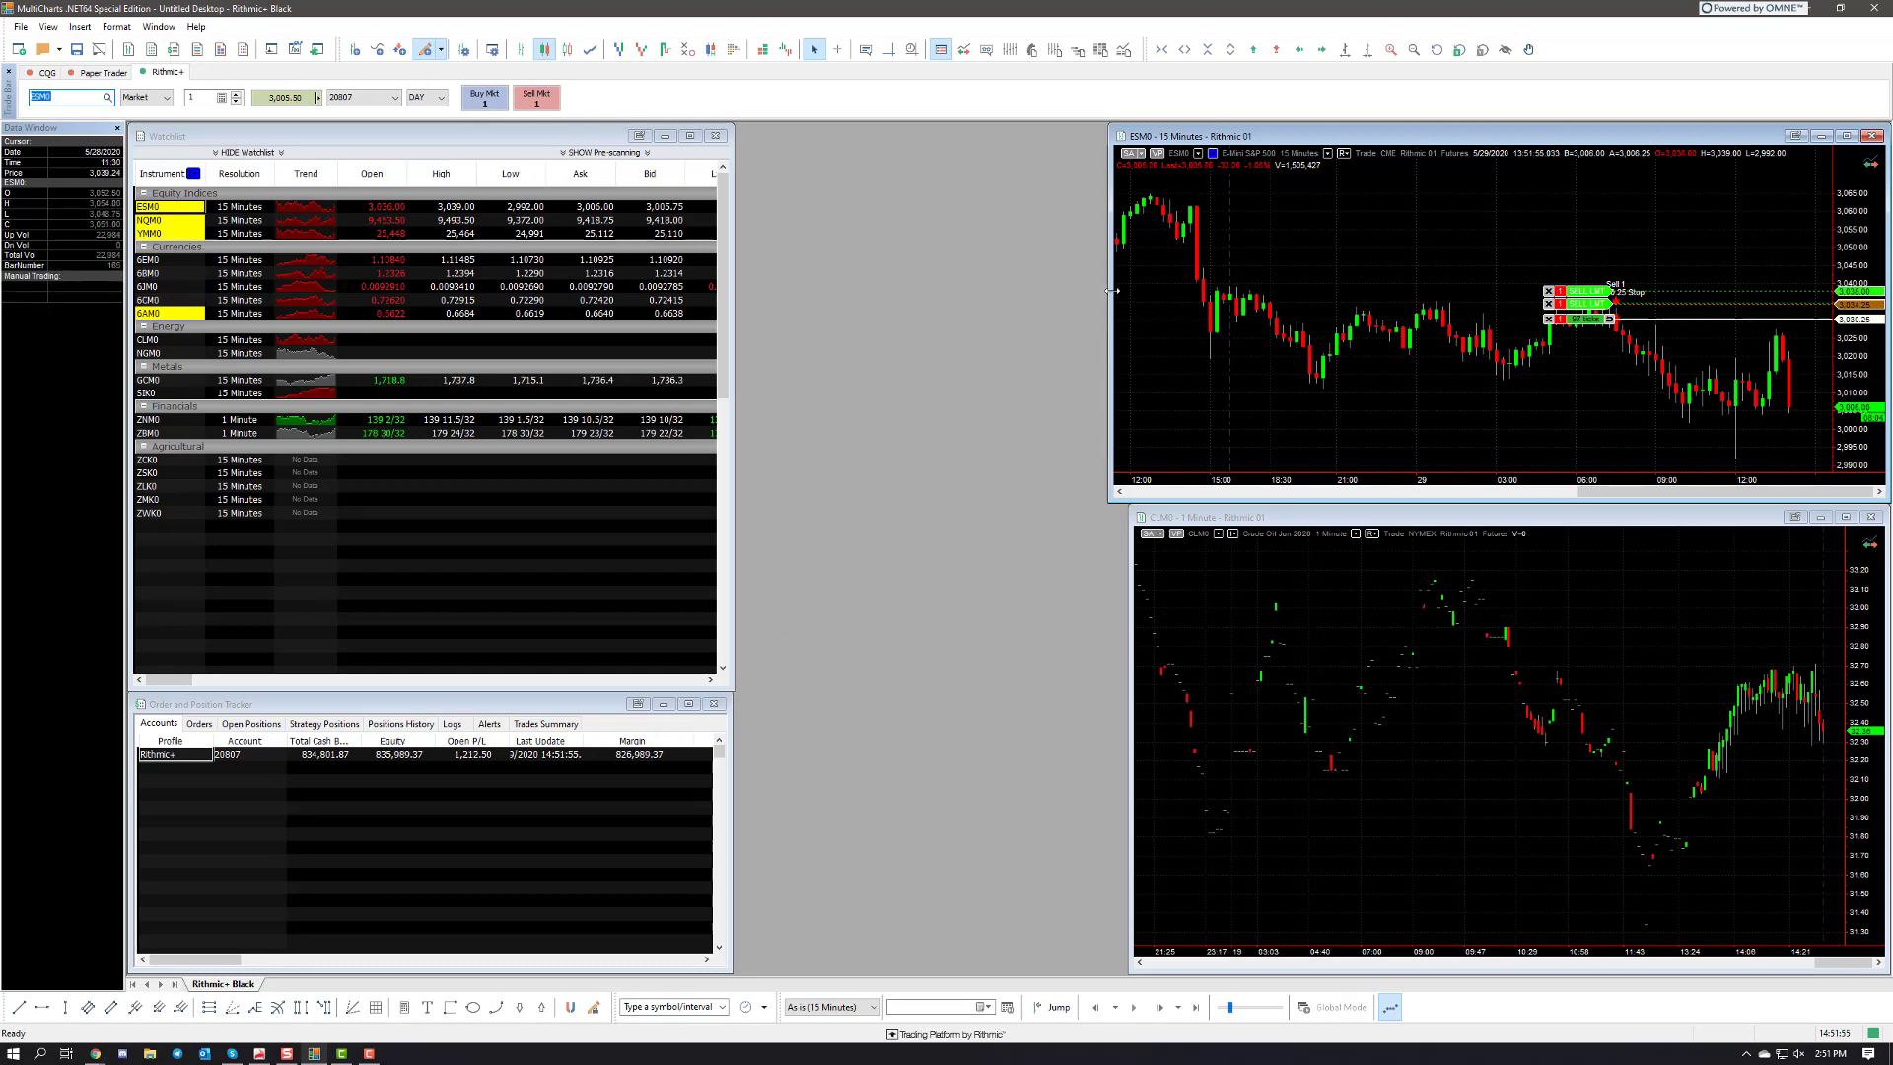
Open a new QuoteManager window and add symbols from the Rithmic 01 data source
{"action": "left_click", "coordinate": [20, 29]}
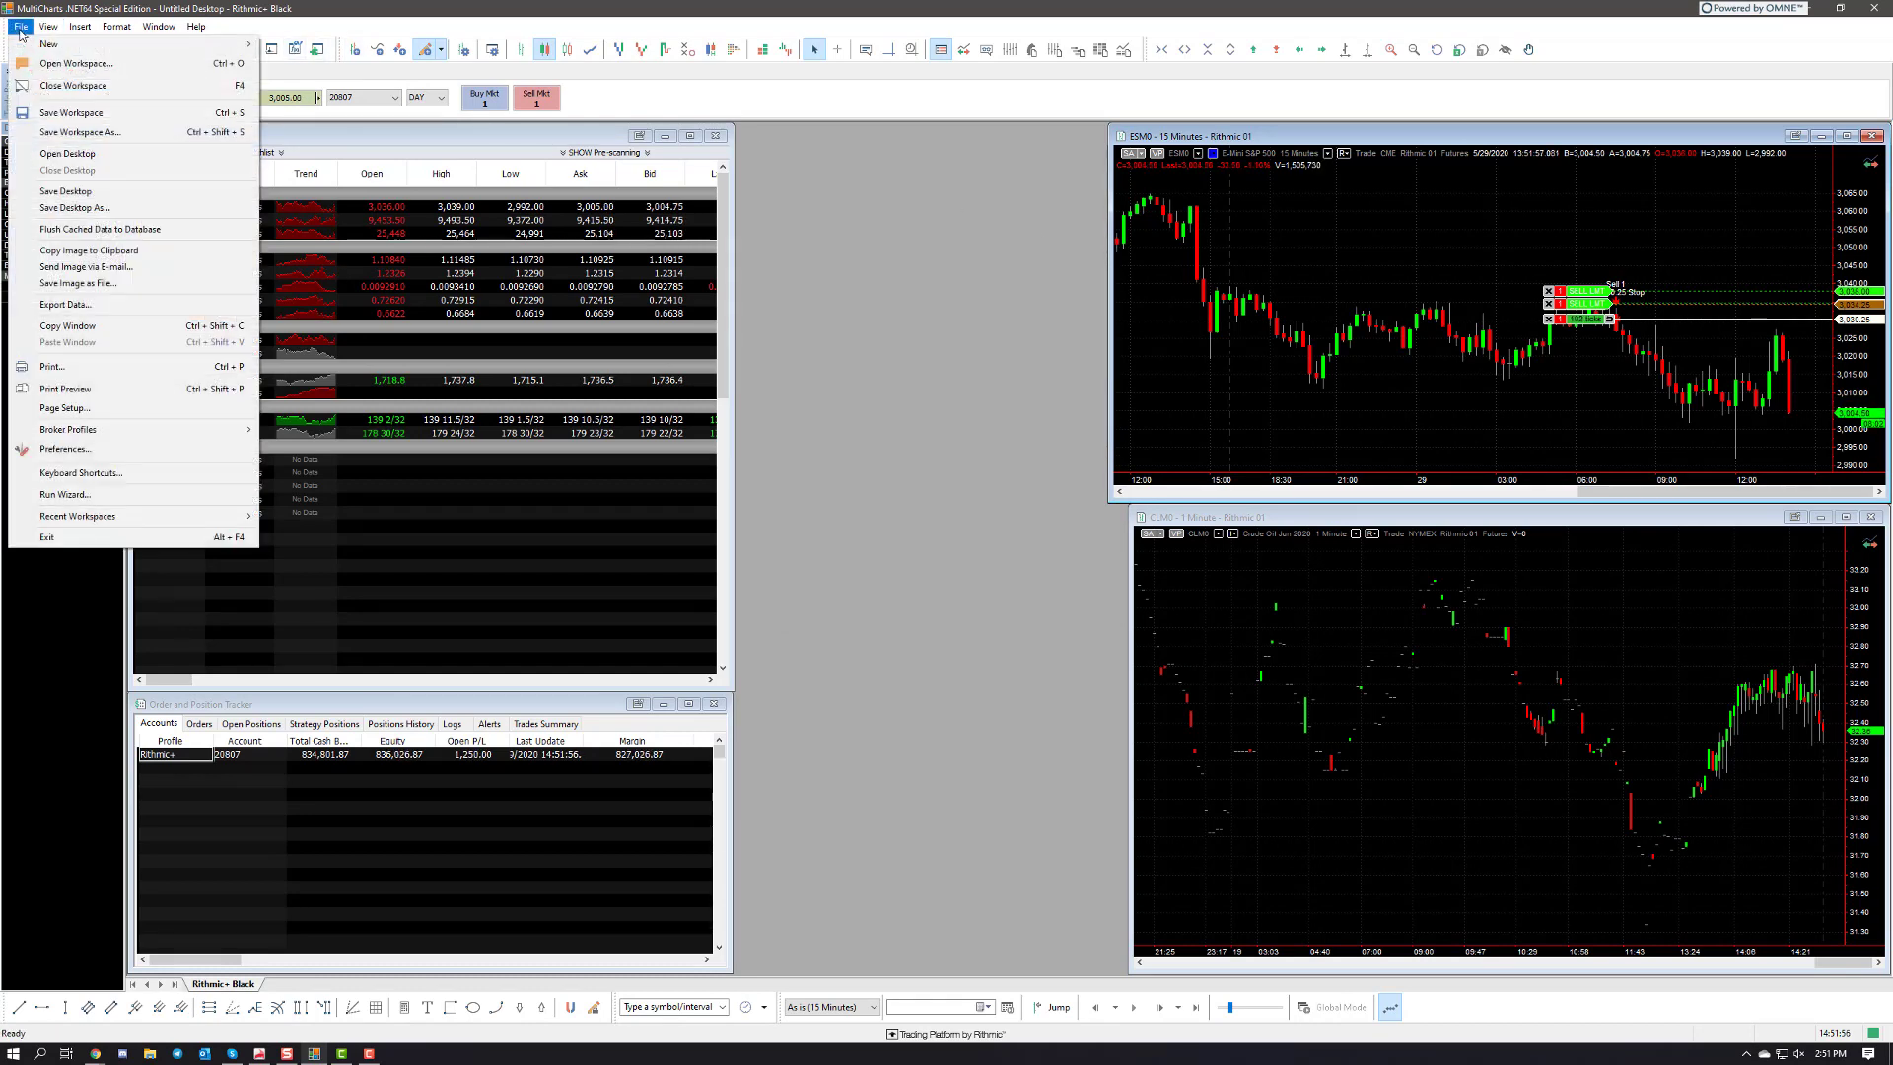
{"action": "mouse_move", "coordinate": [59, 45]}
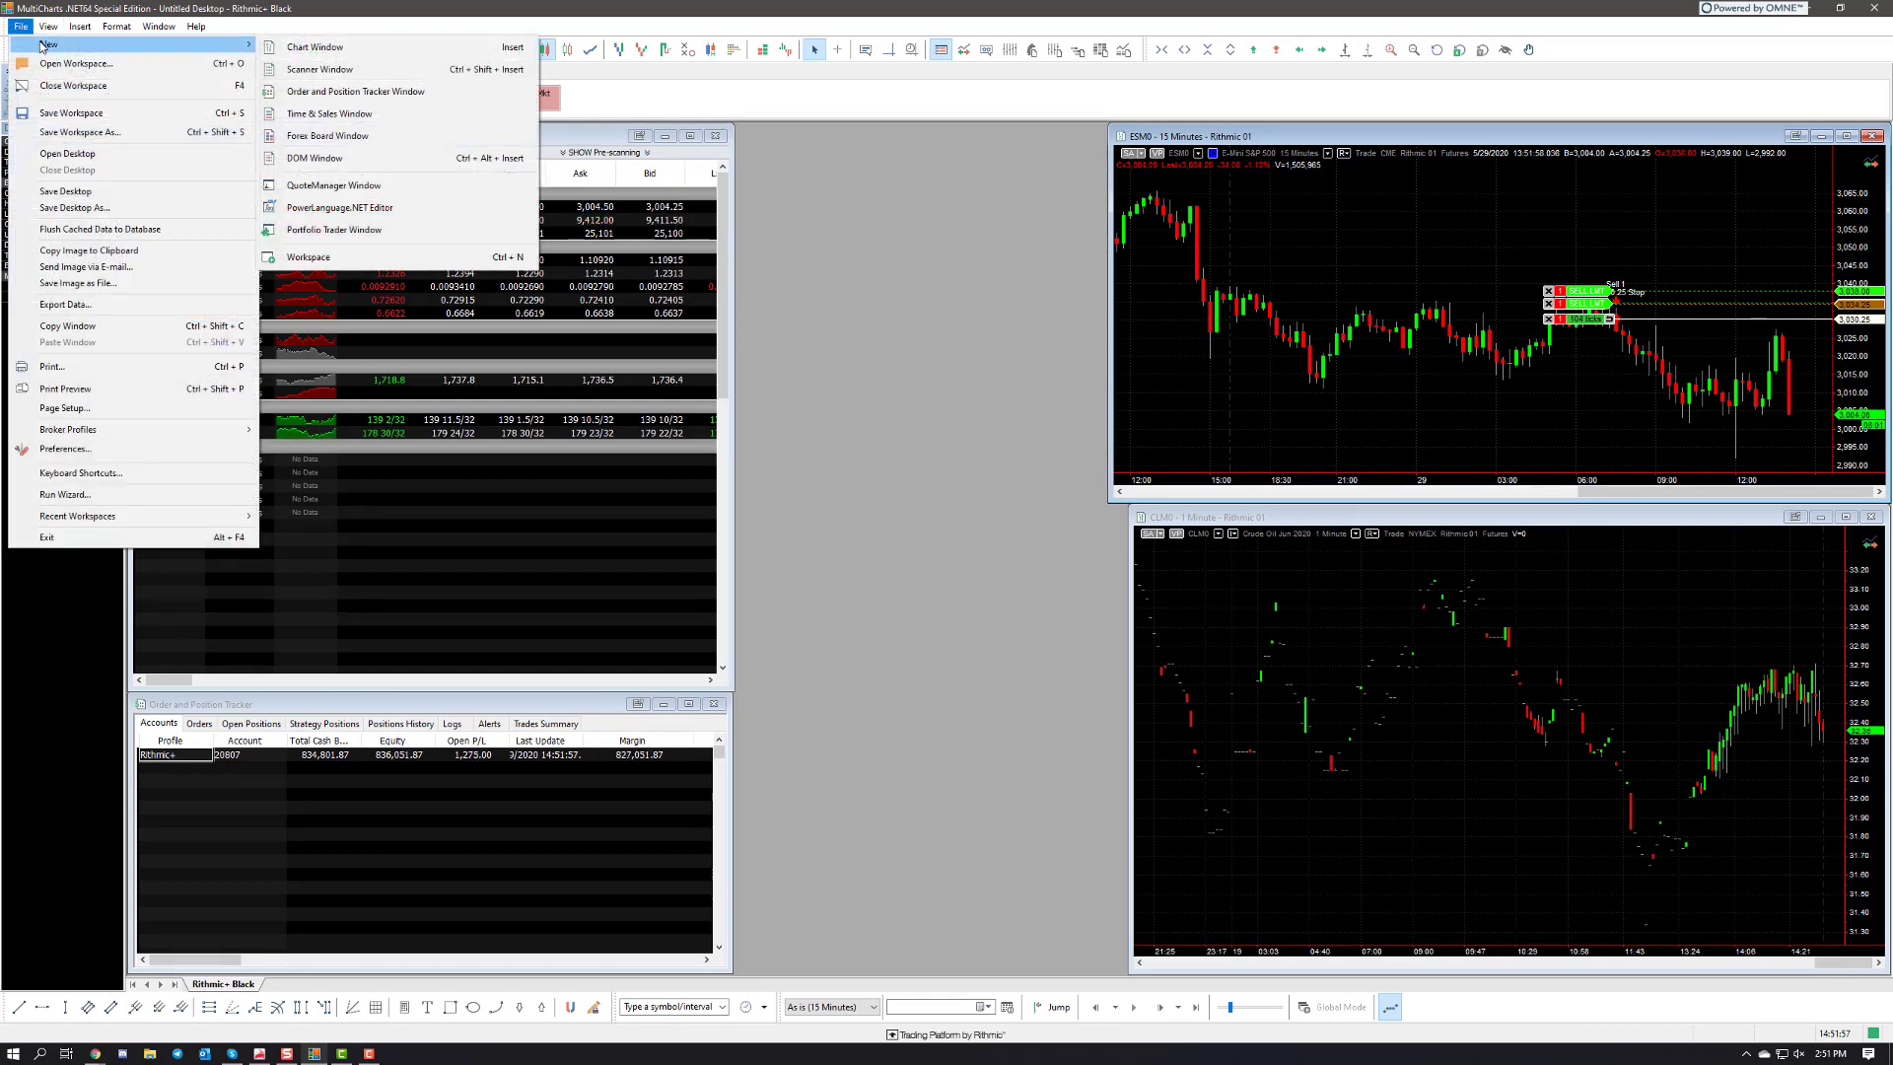
{"action": "left_click", "coordinate": [375, 186]}
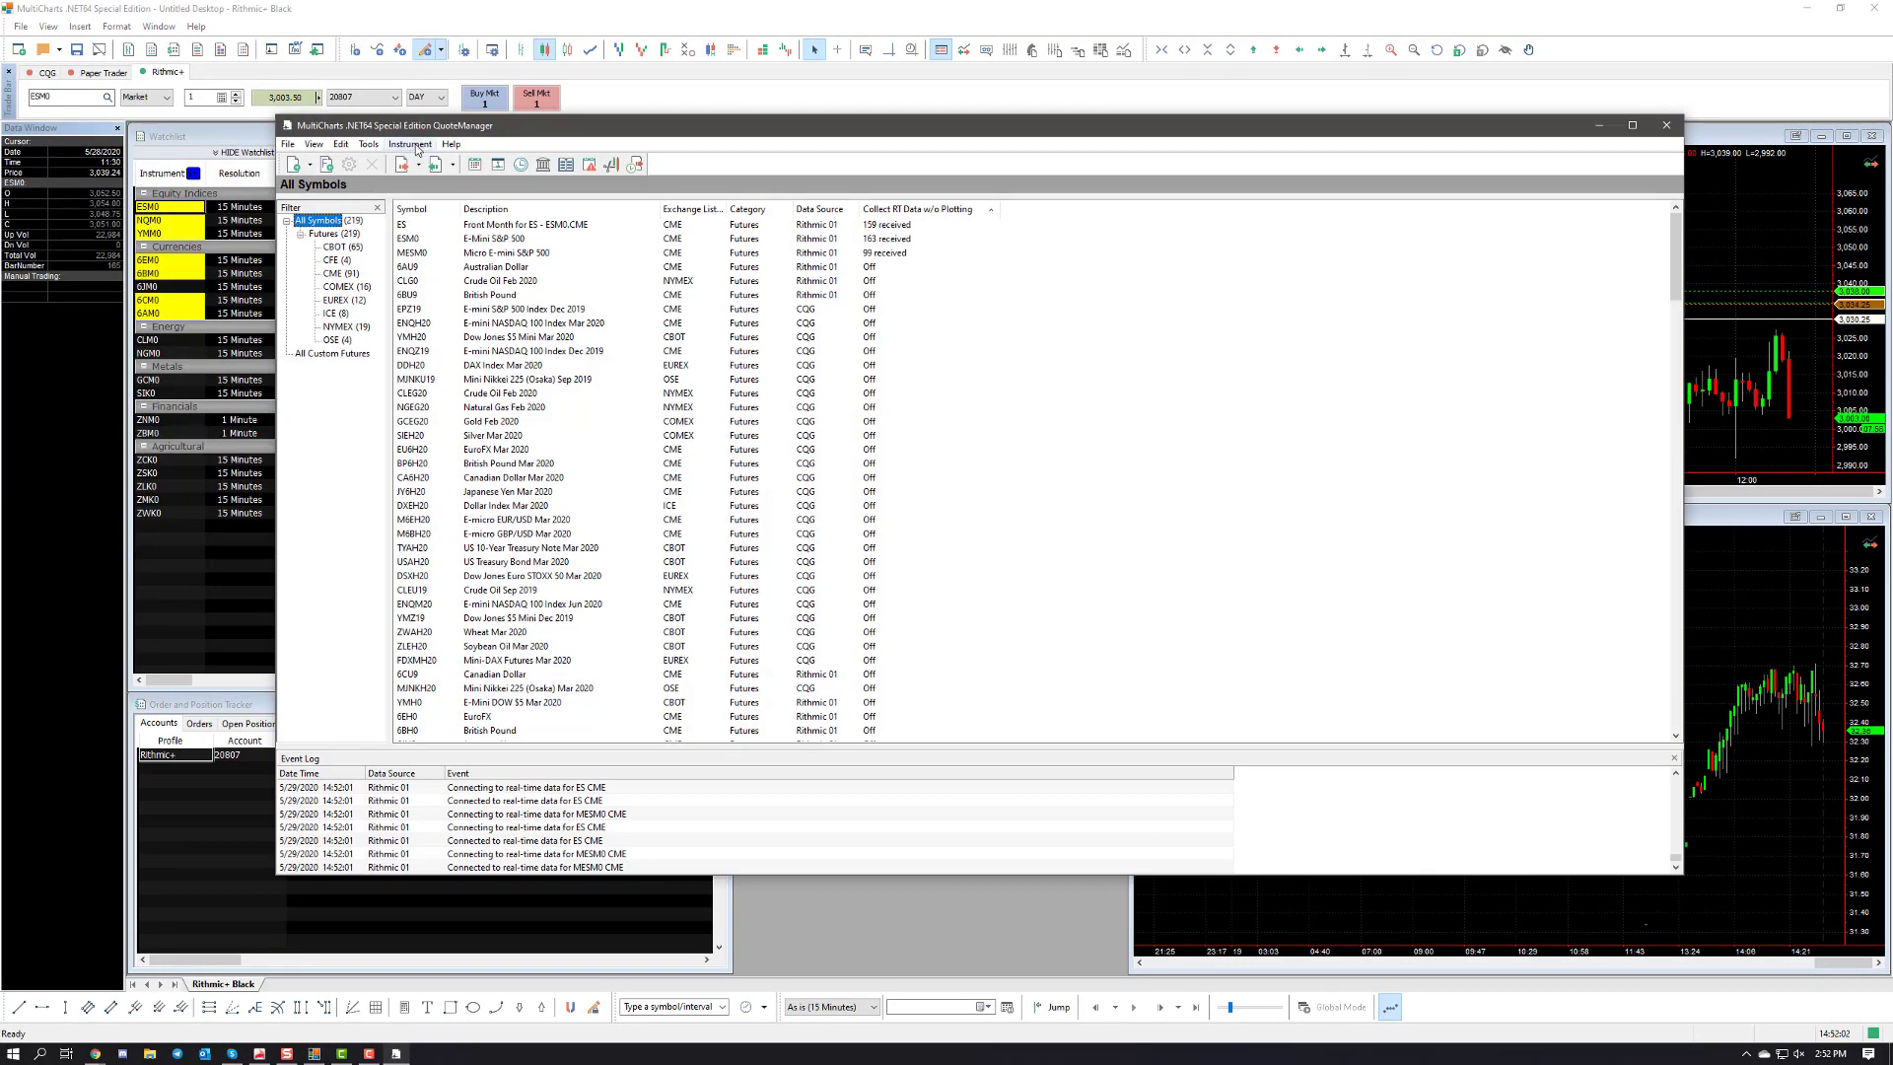
{"action": "left_click", "coordinate": [411, 145]}
{"action": "mouse_move", "coordinate": [427, 189]}
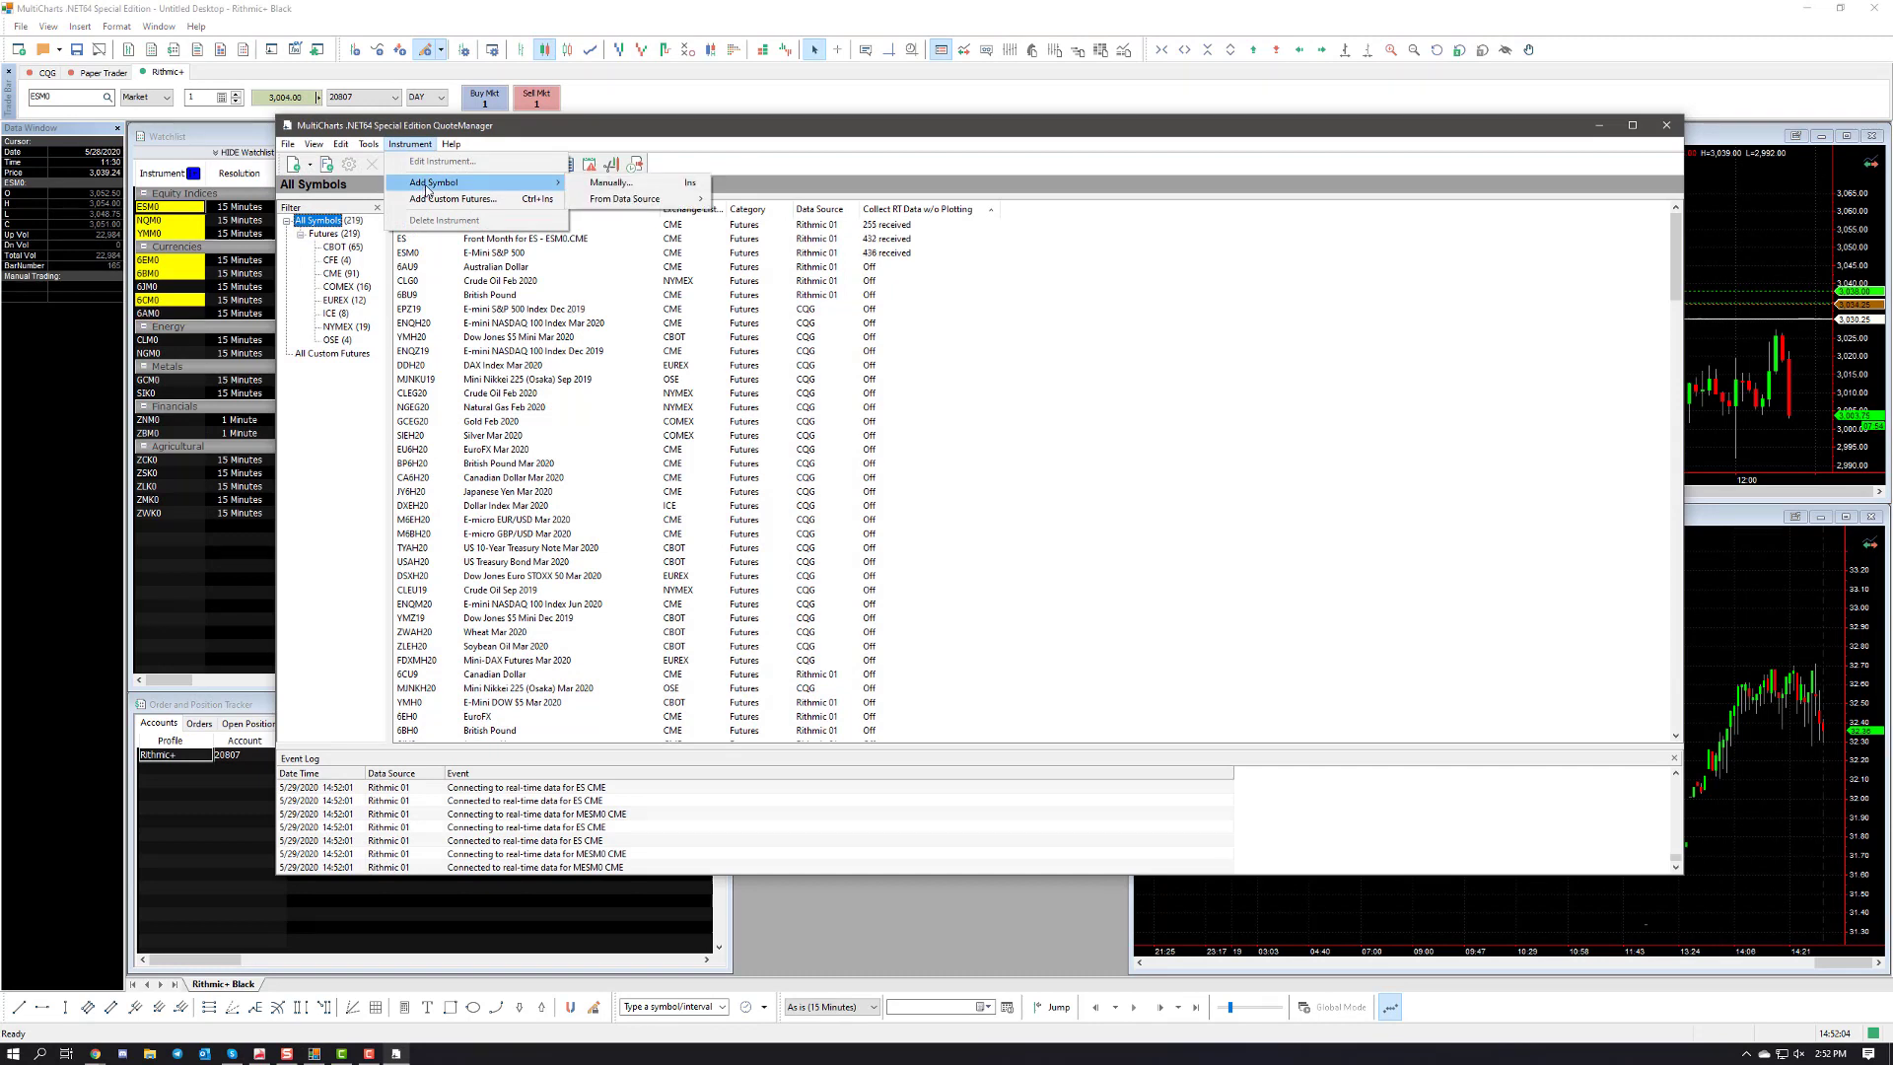
{"action": "mouse_move", "coordinate": [608, 201]}
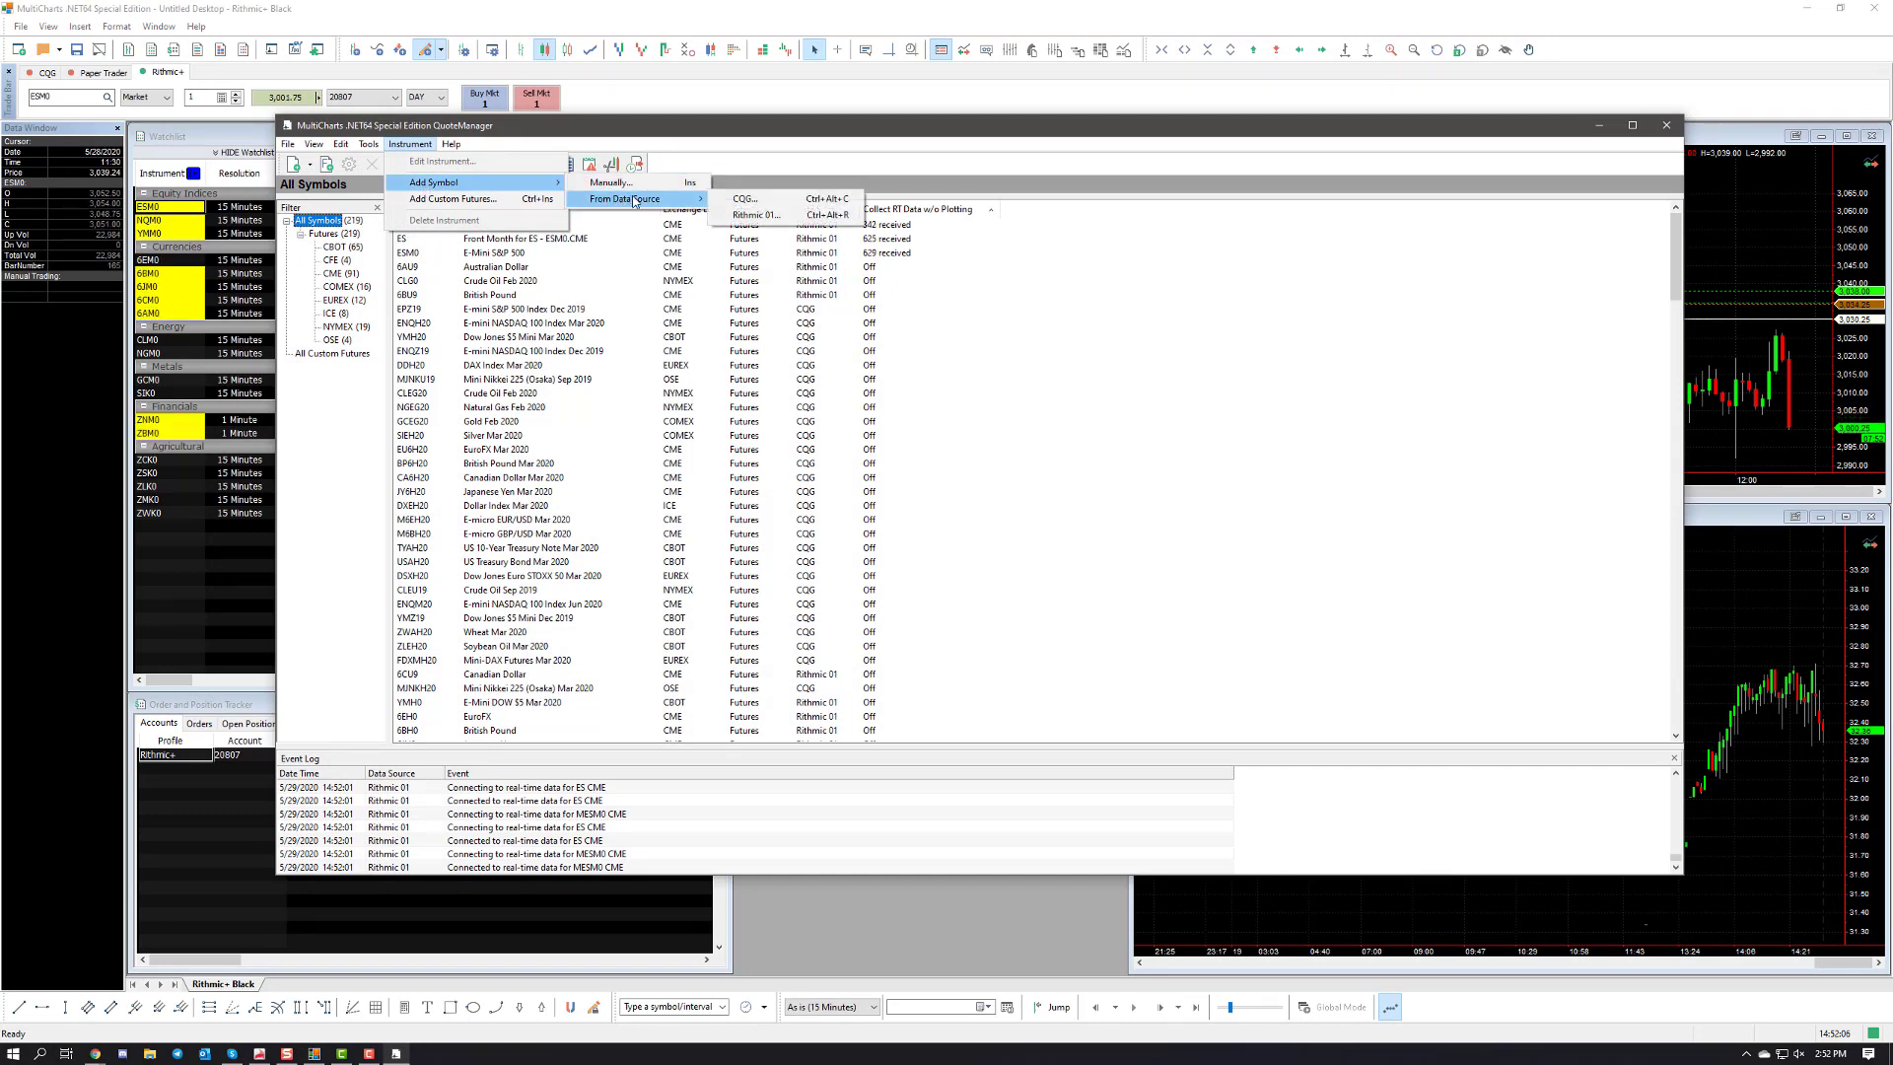
{"action": "left_click", "coordinate": [782, 219]}
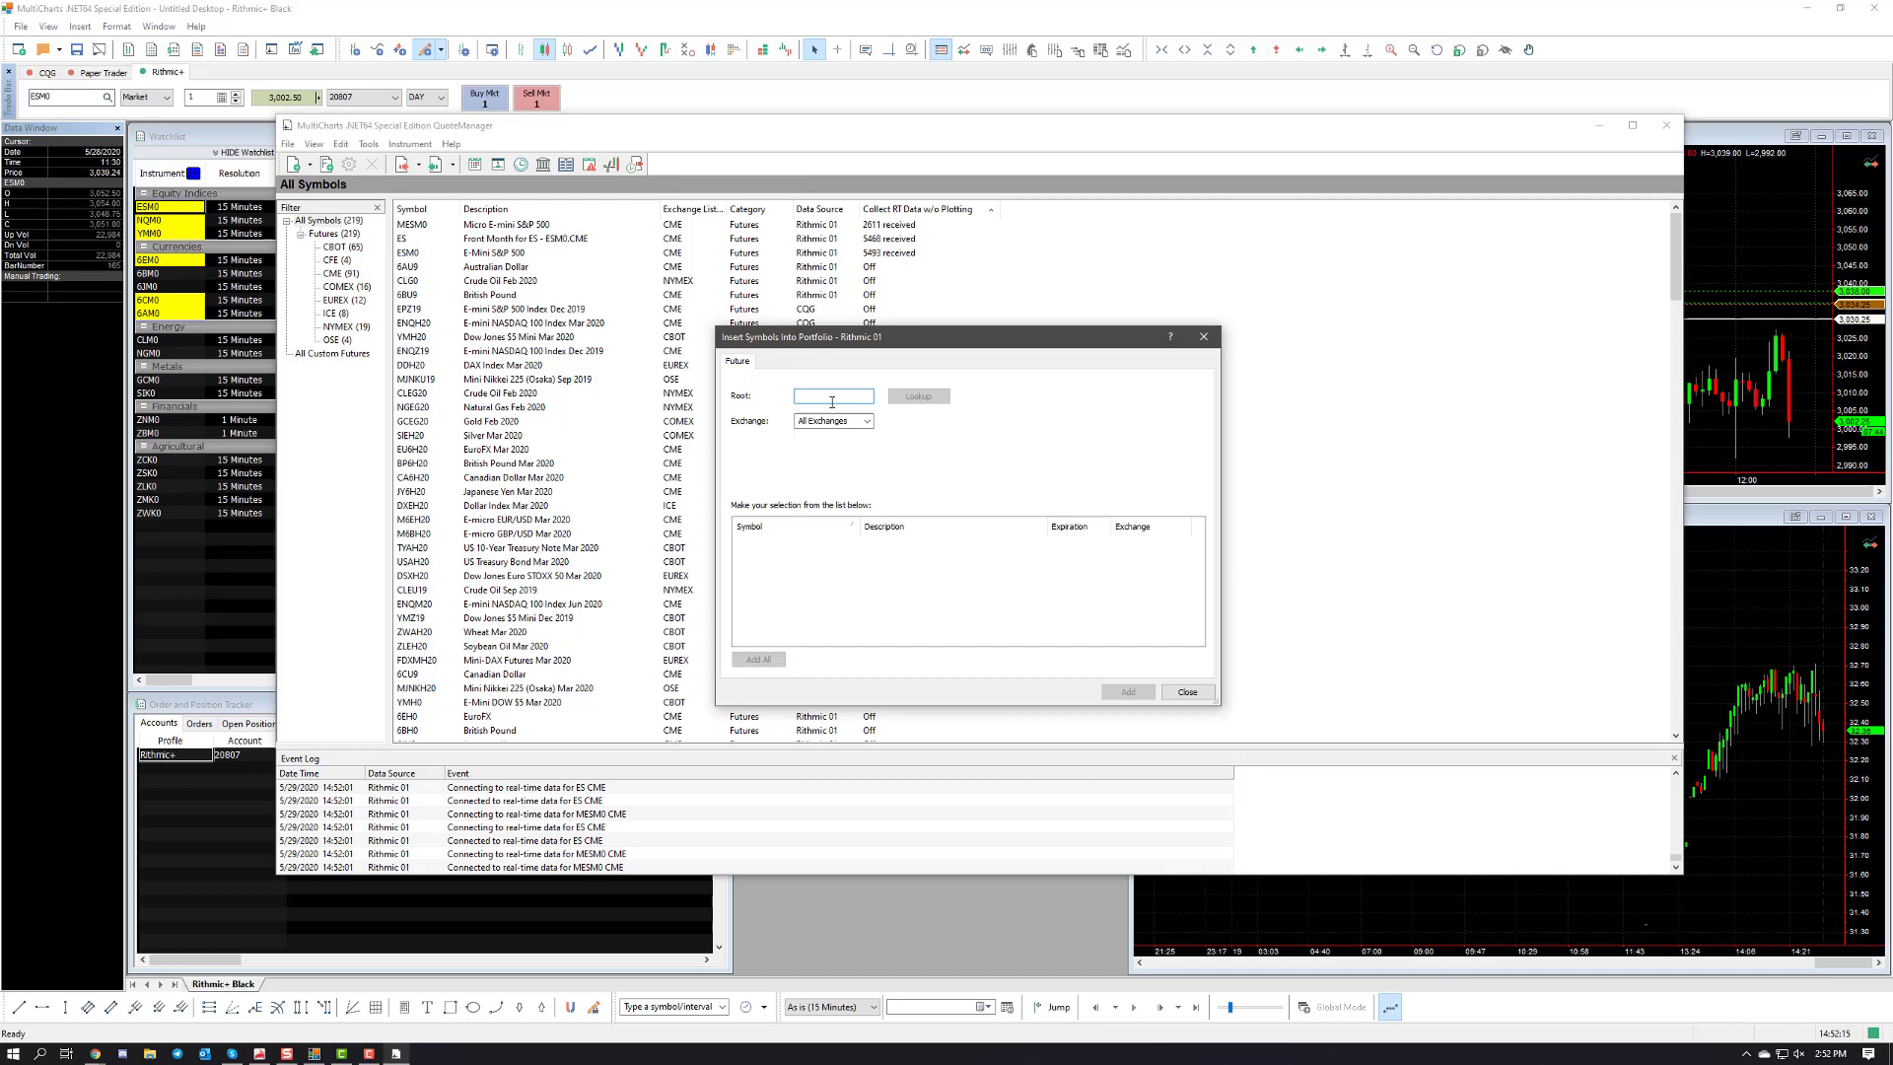
{"action": "left_click", "coordinate": [1054, 249]}
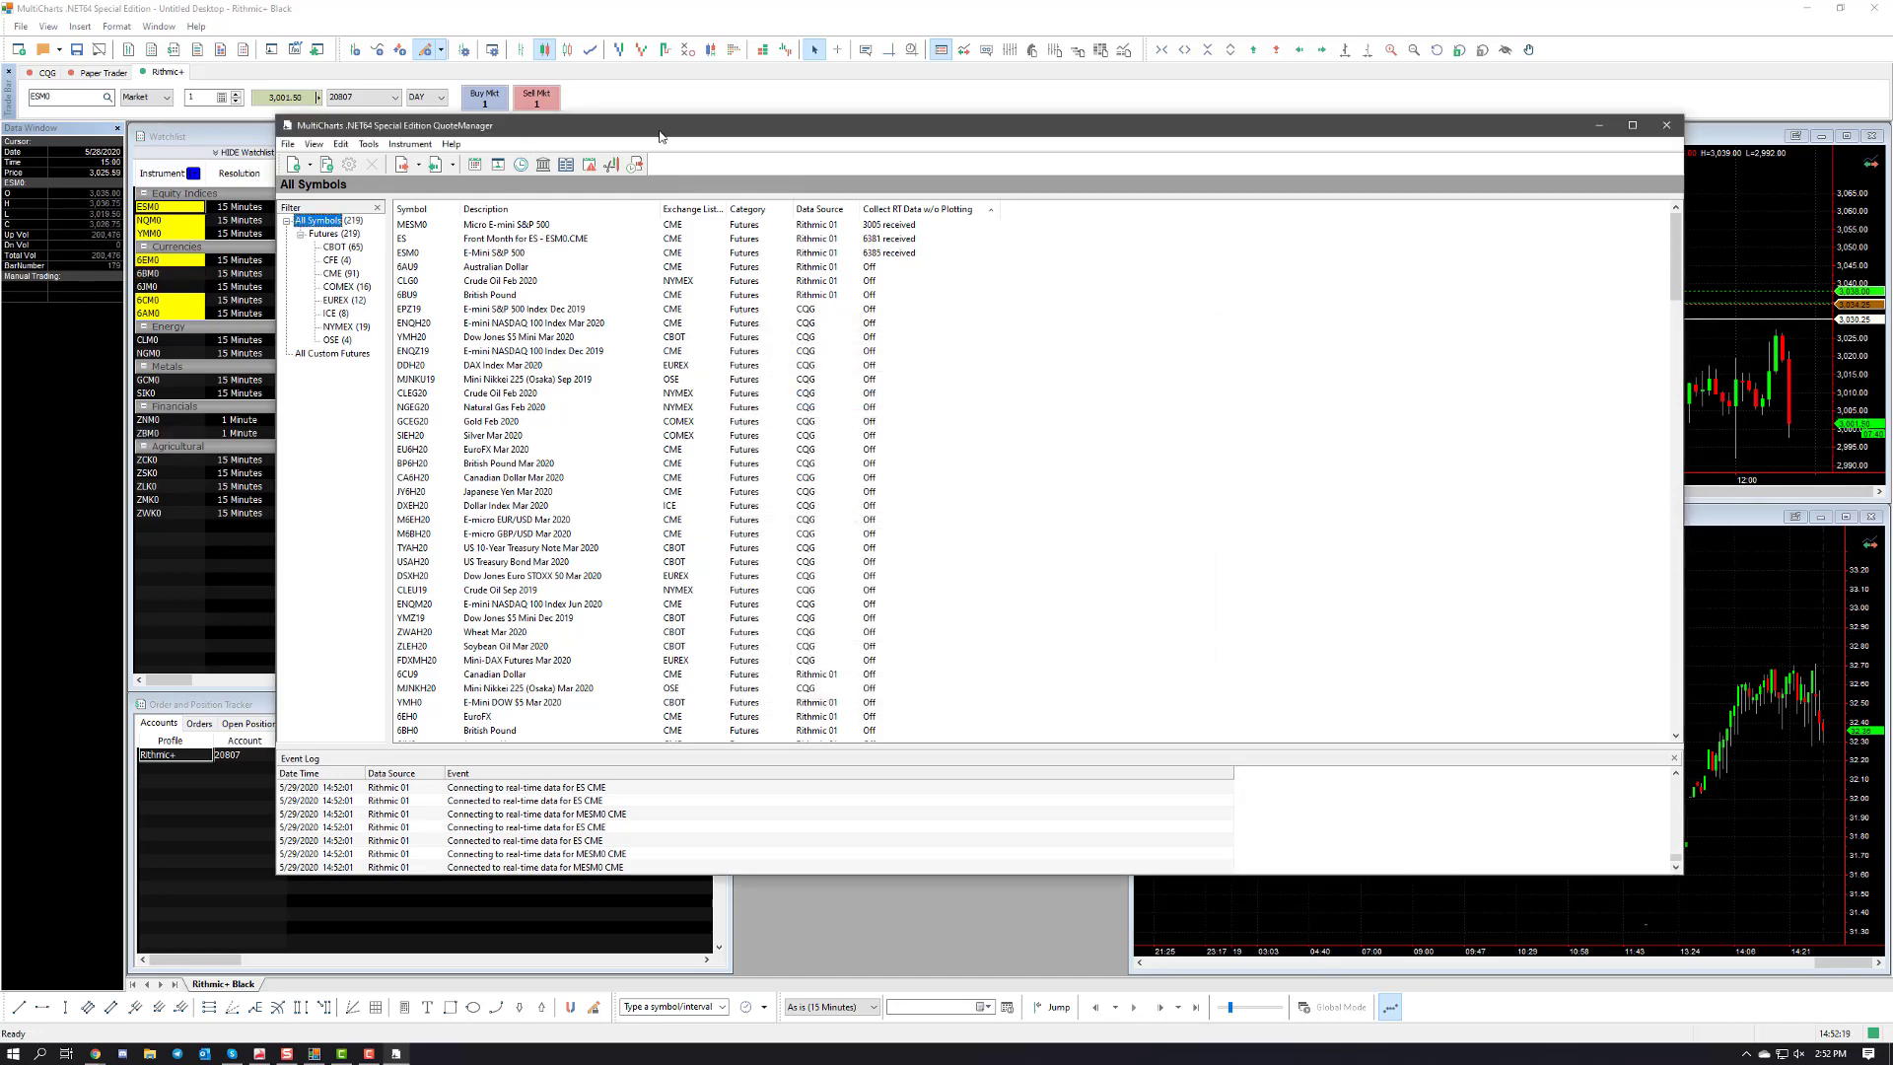
Sort the symbol list by Data Source descending so Rithmic 01 rows come first
{"action": "left_click_drag", "start_coordinate": [660, 136], "coordinate": [678, 123]}
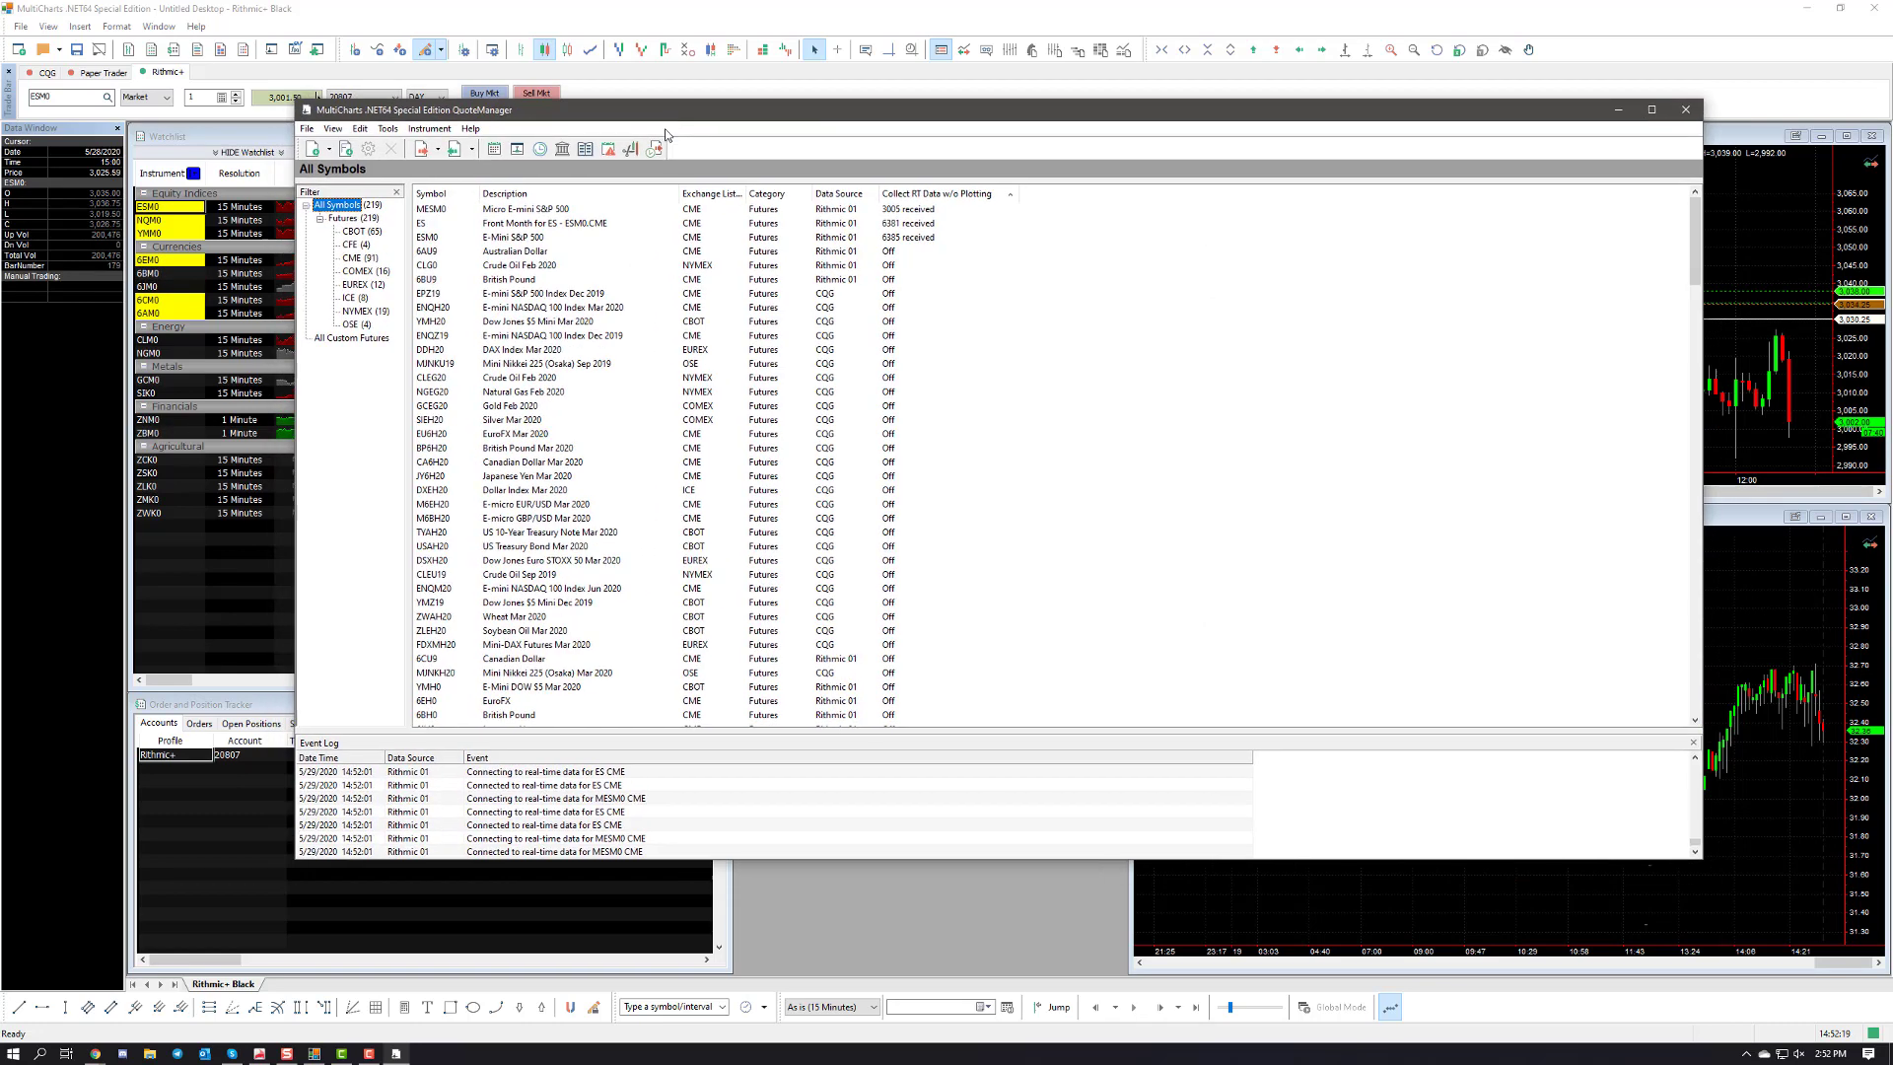
{"action": "left_click", "coordinate": [837, 201]}
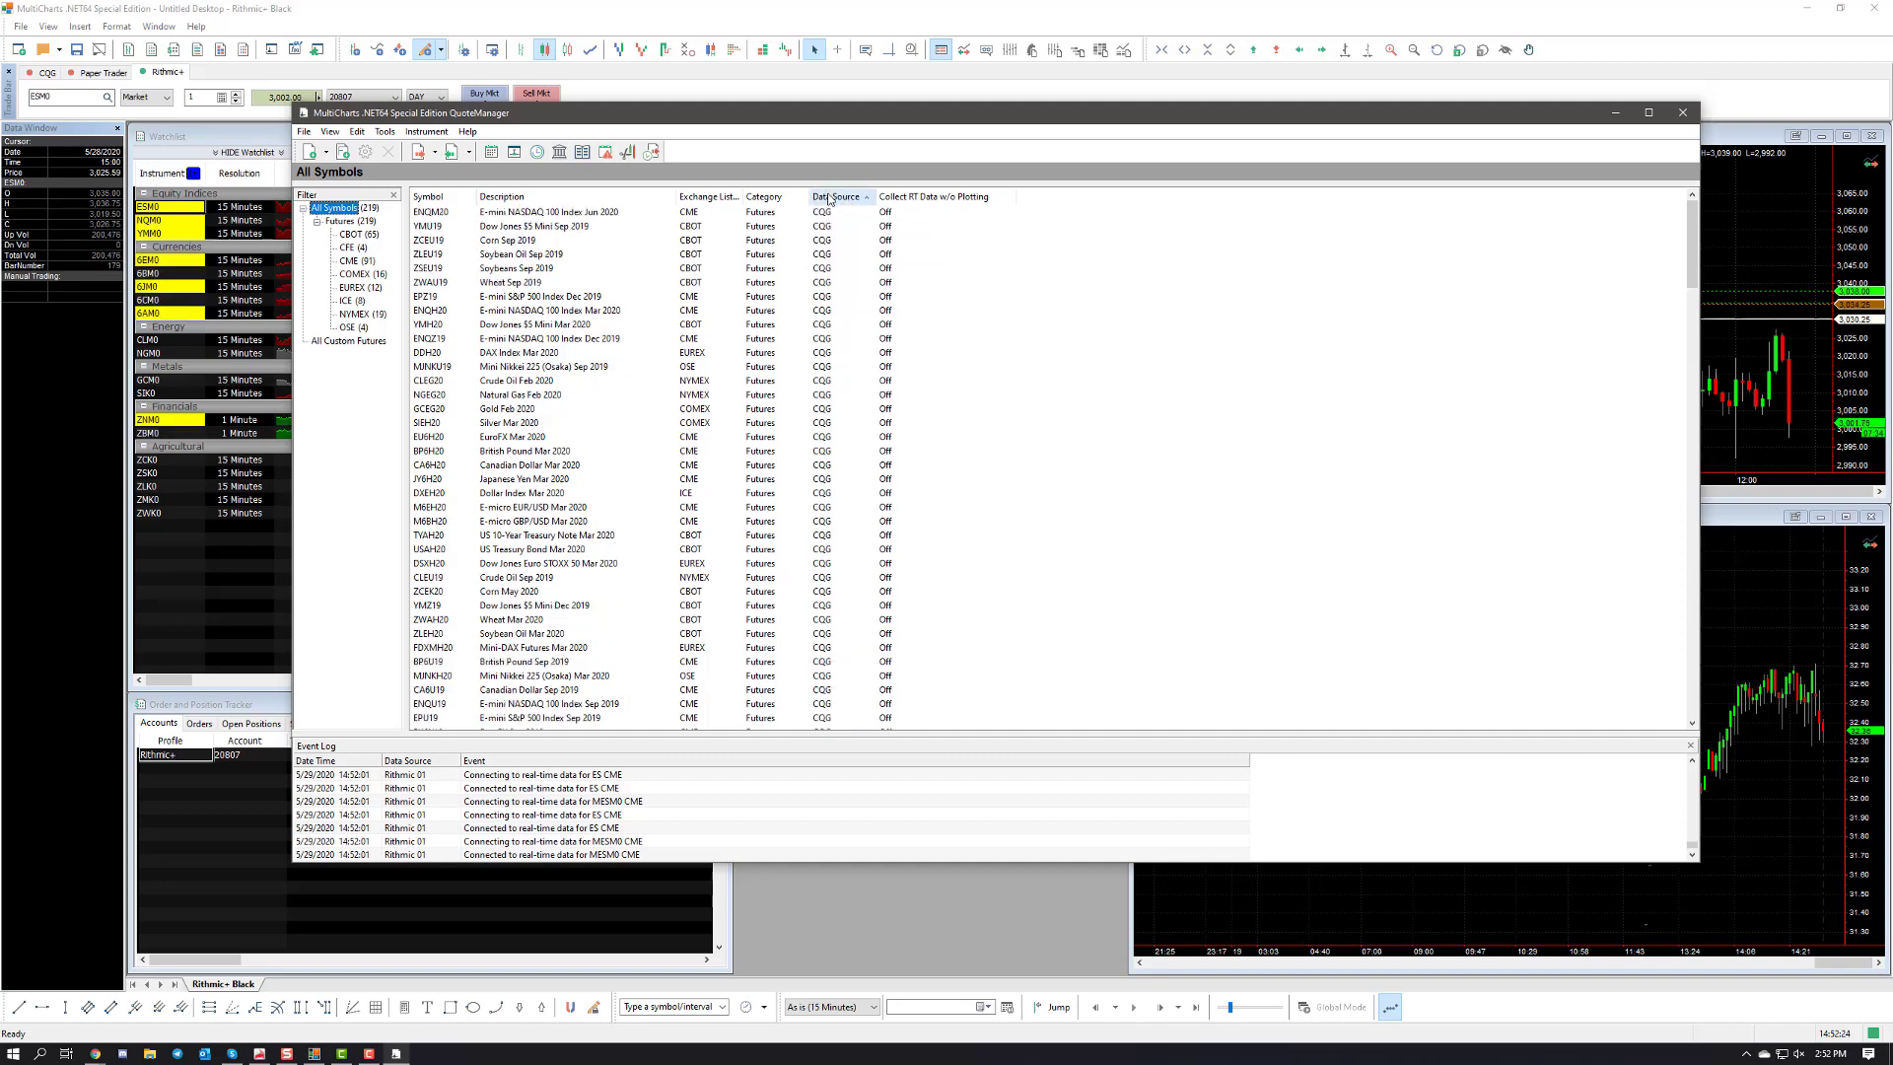
{"action": "left_click", "coordinate": [829, 199]}
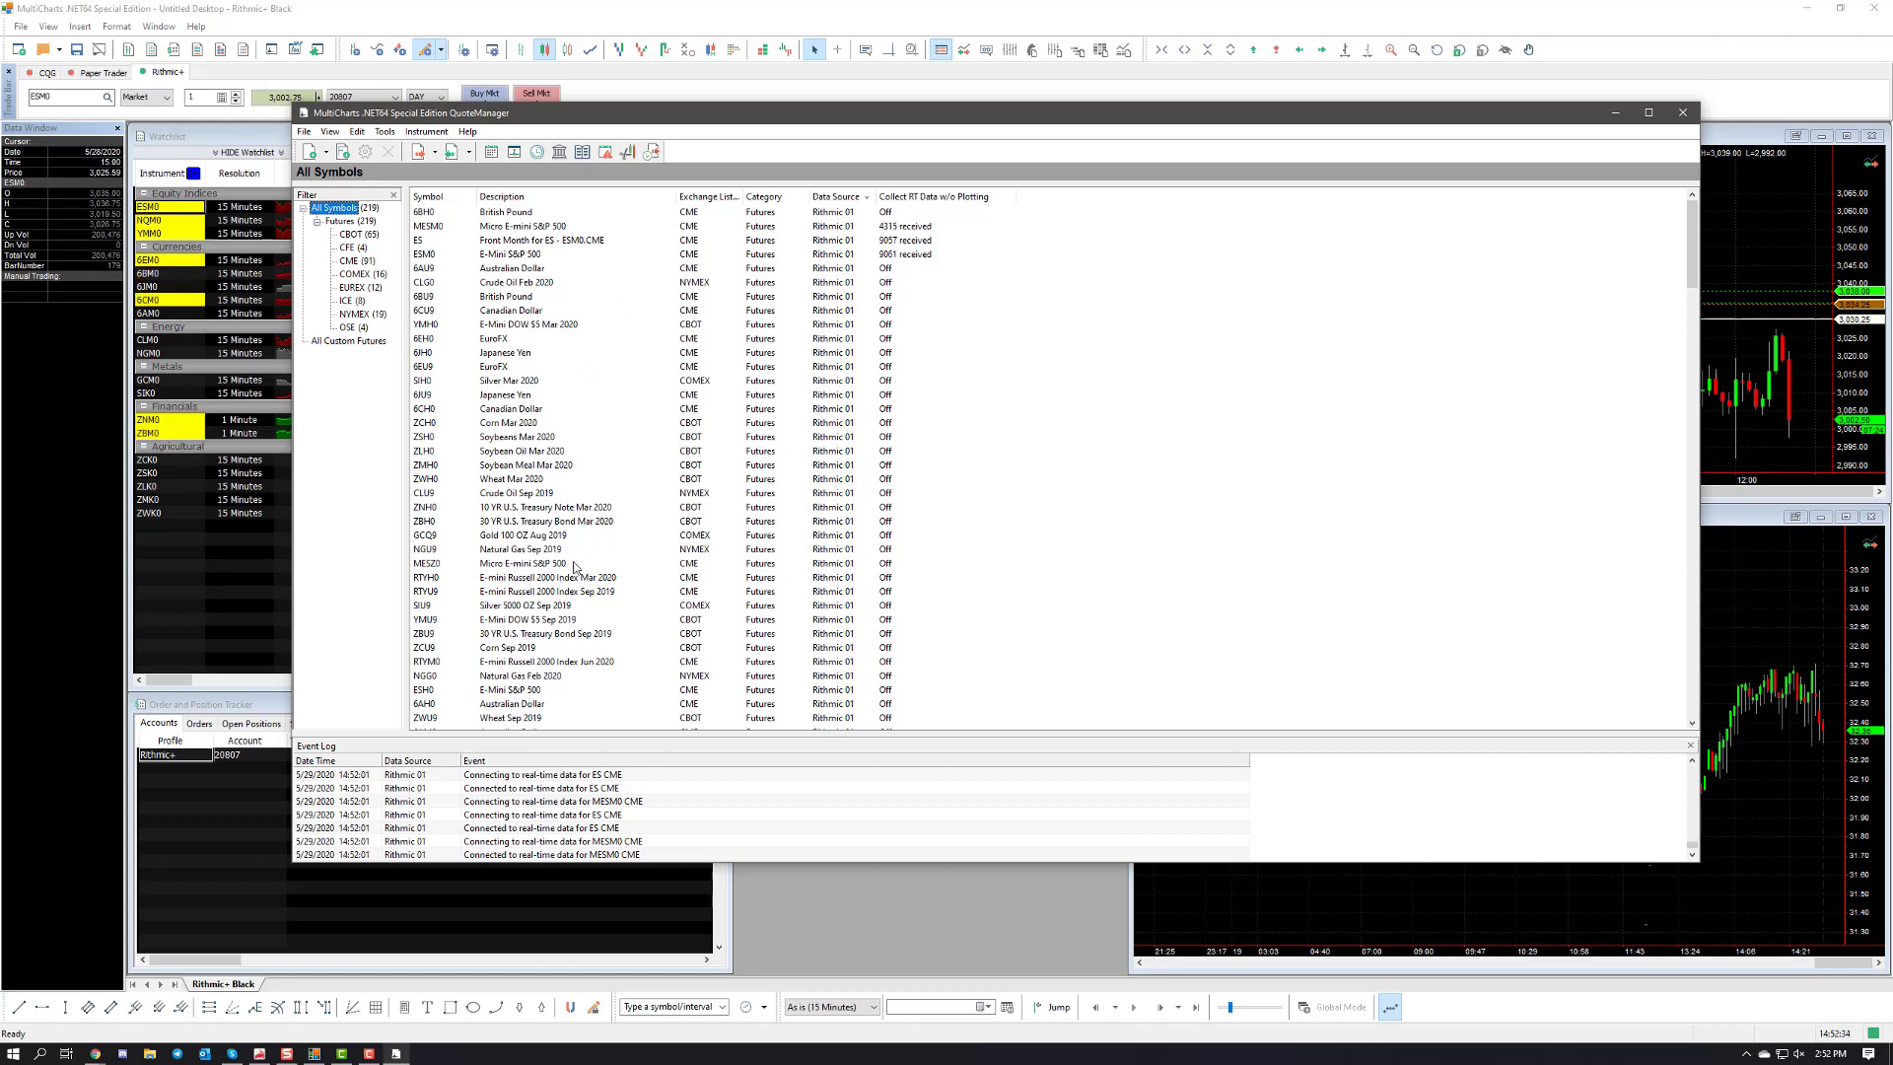
Search Rithmic 01 for GC and add the GCQ0 gold contract
{"action": "left_click", "coordinate": [425, 131]}
{"action": "mouse_move", "coordinate": [493, 170]}
{"action": "mouse_move", "coordinate": [645, 187]}
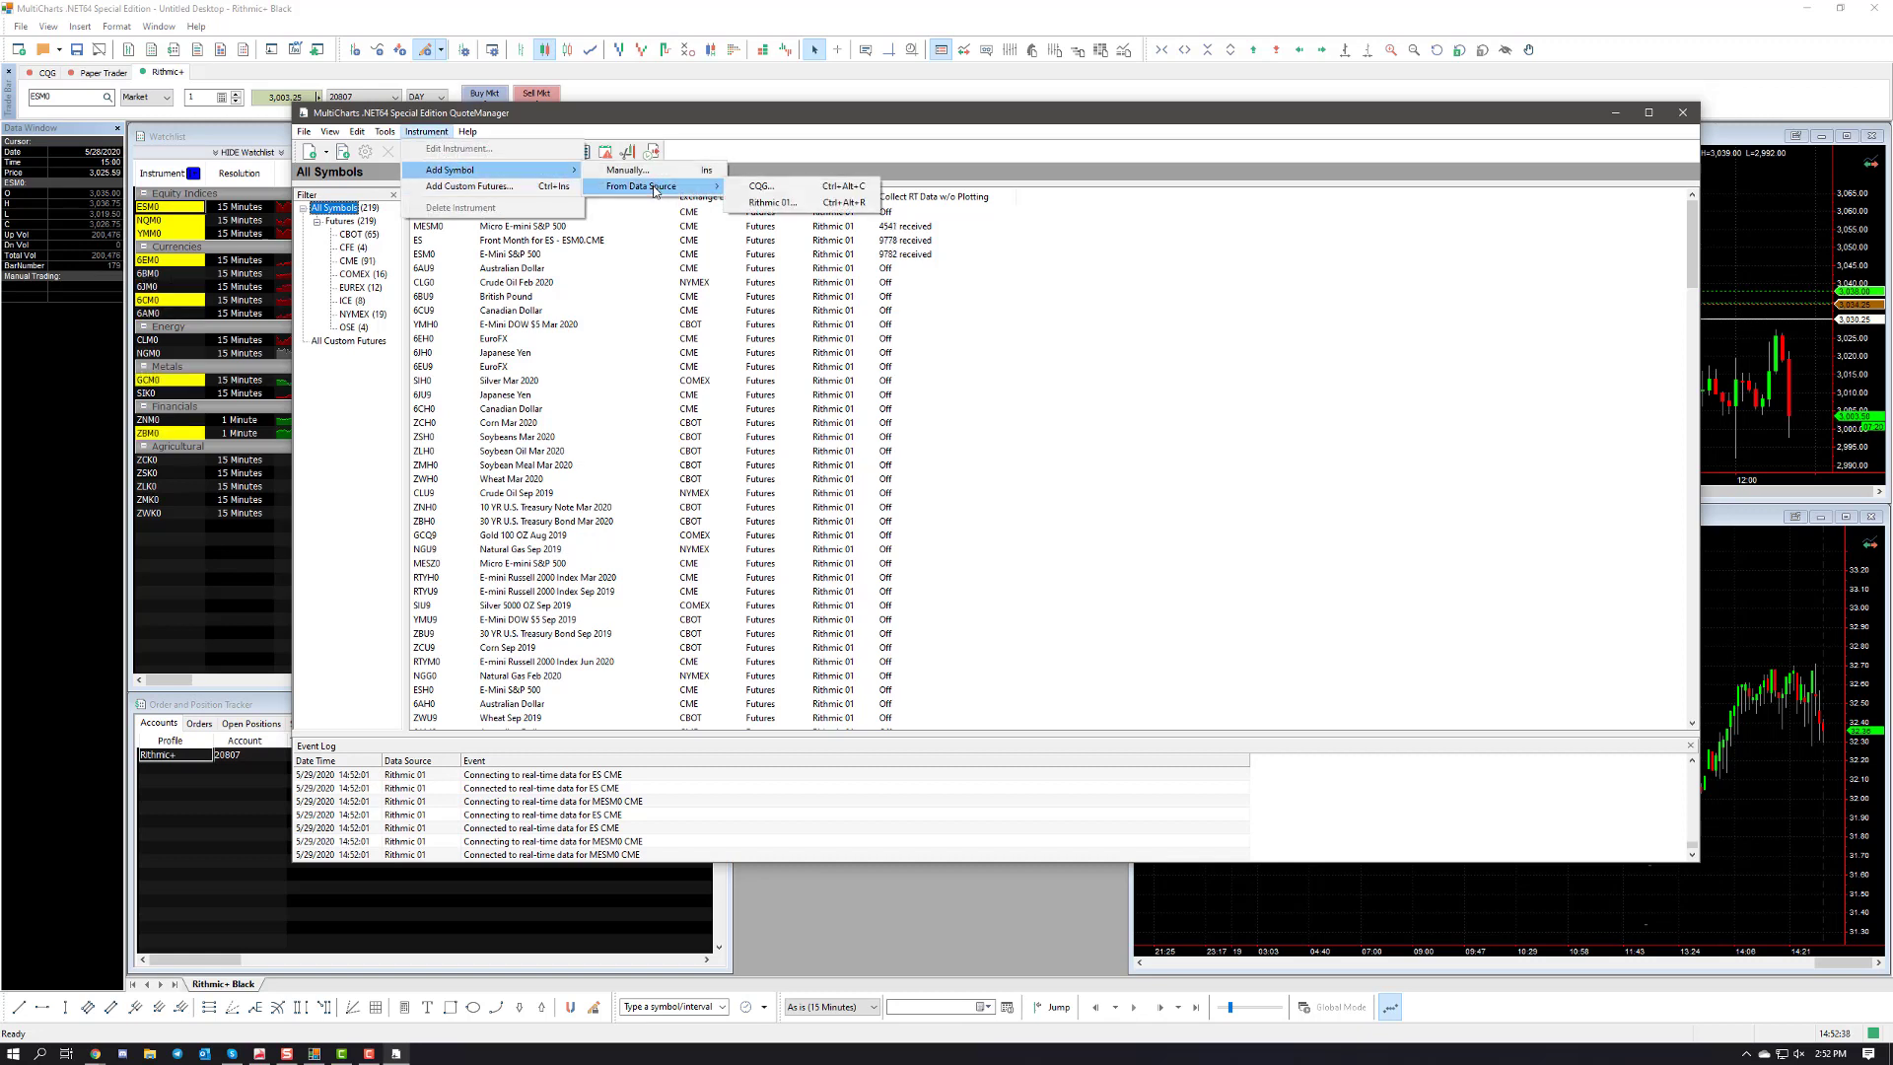
{"action": "left_click", "coordinate": [771, 203]}
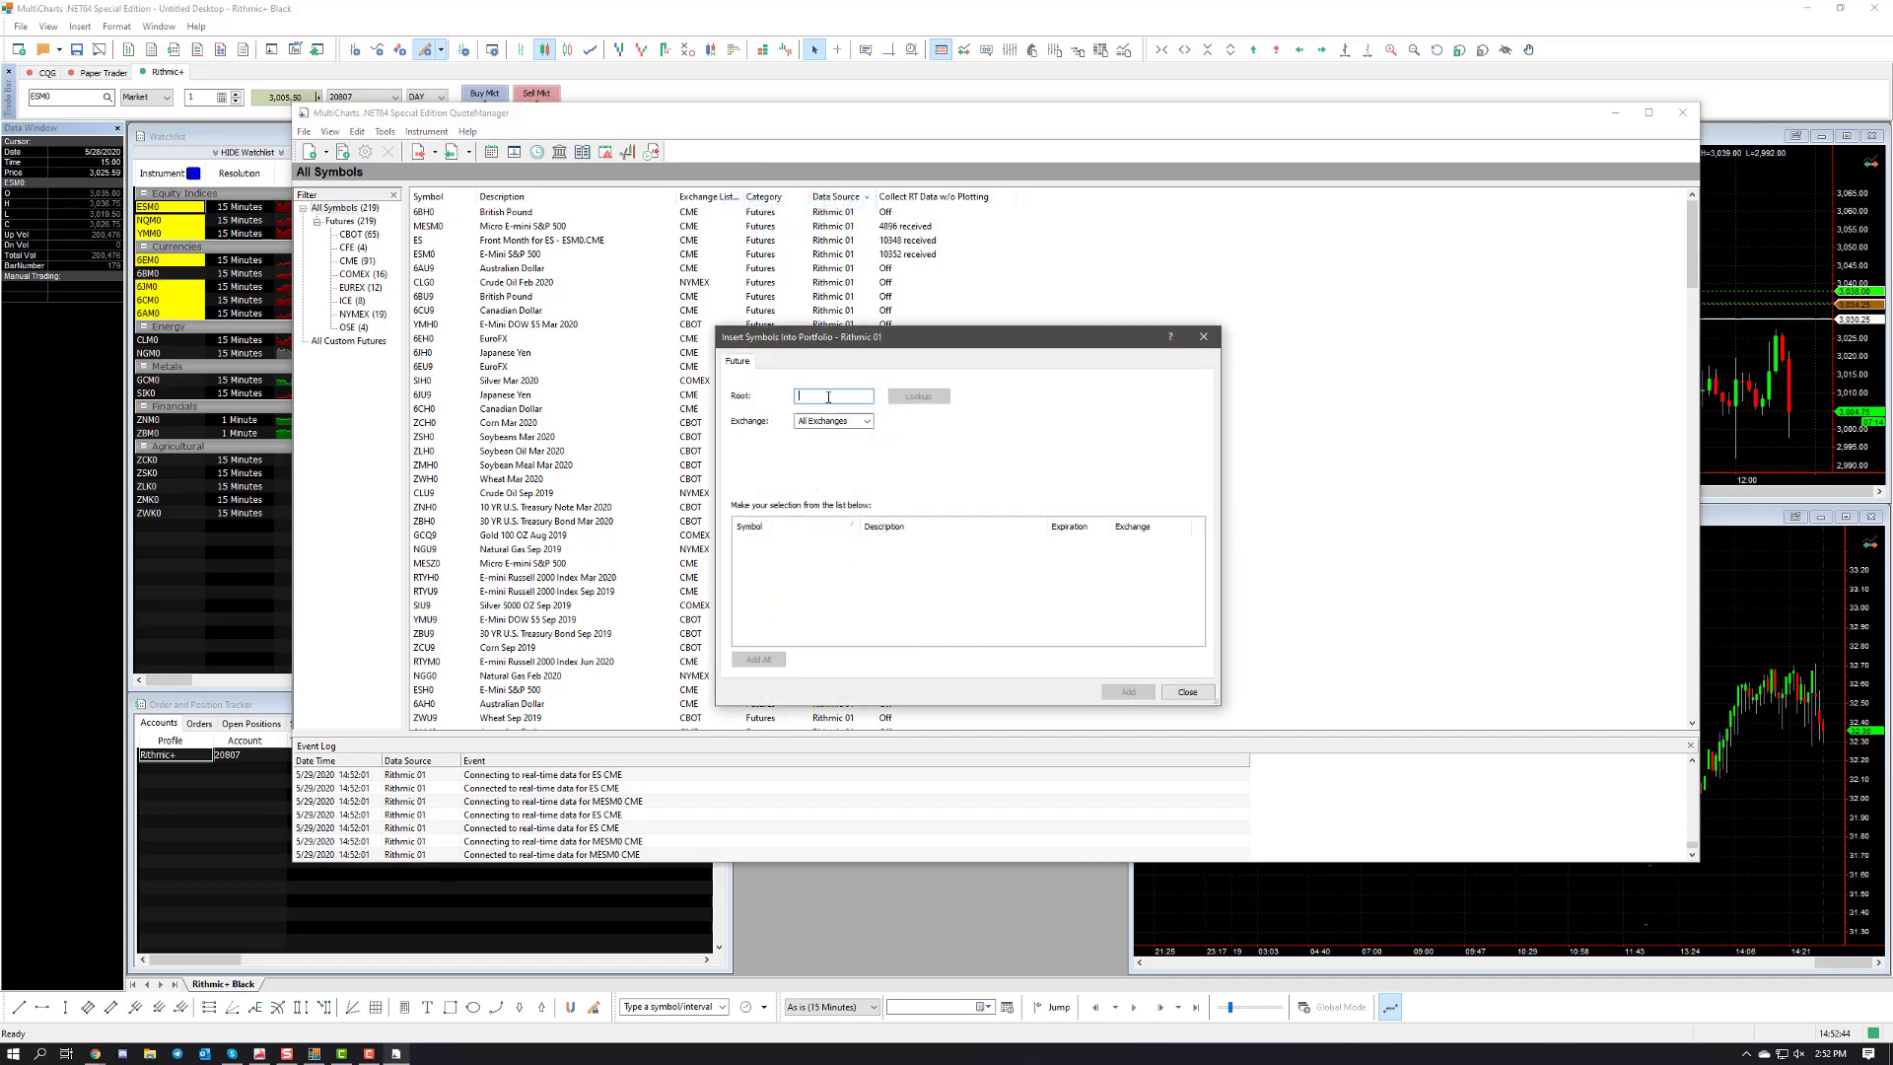
{"action": "type", "text": "GC"}
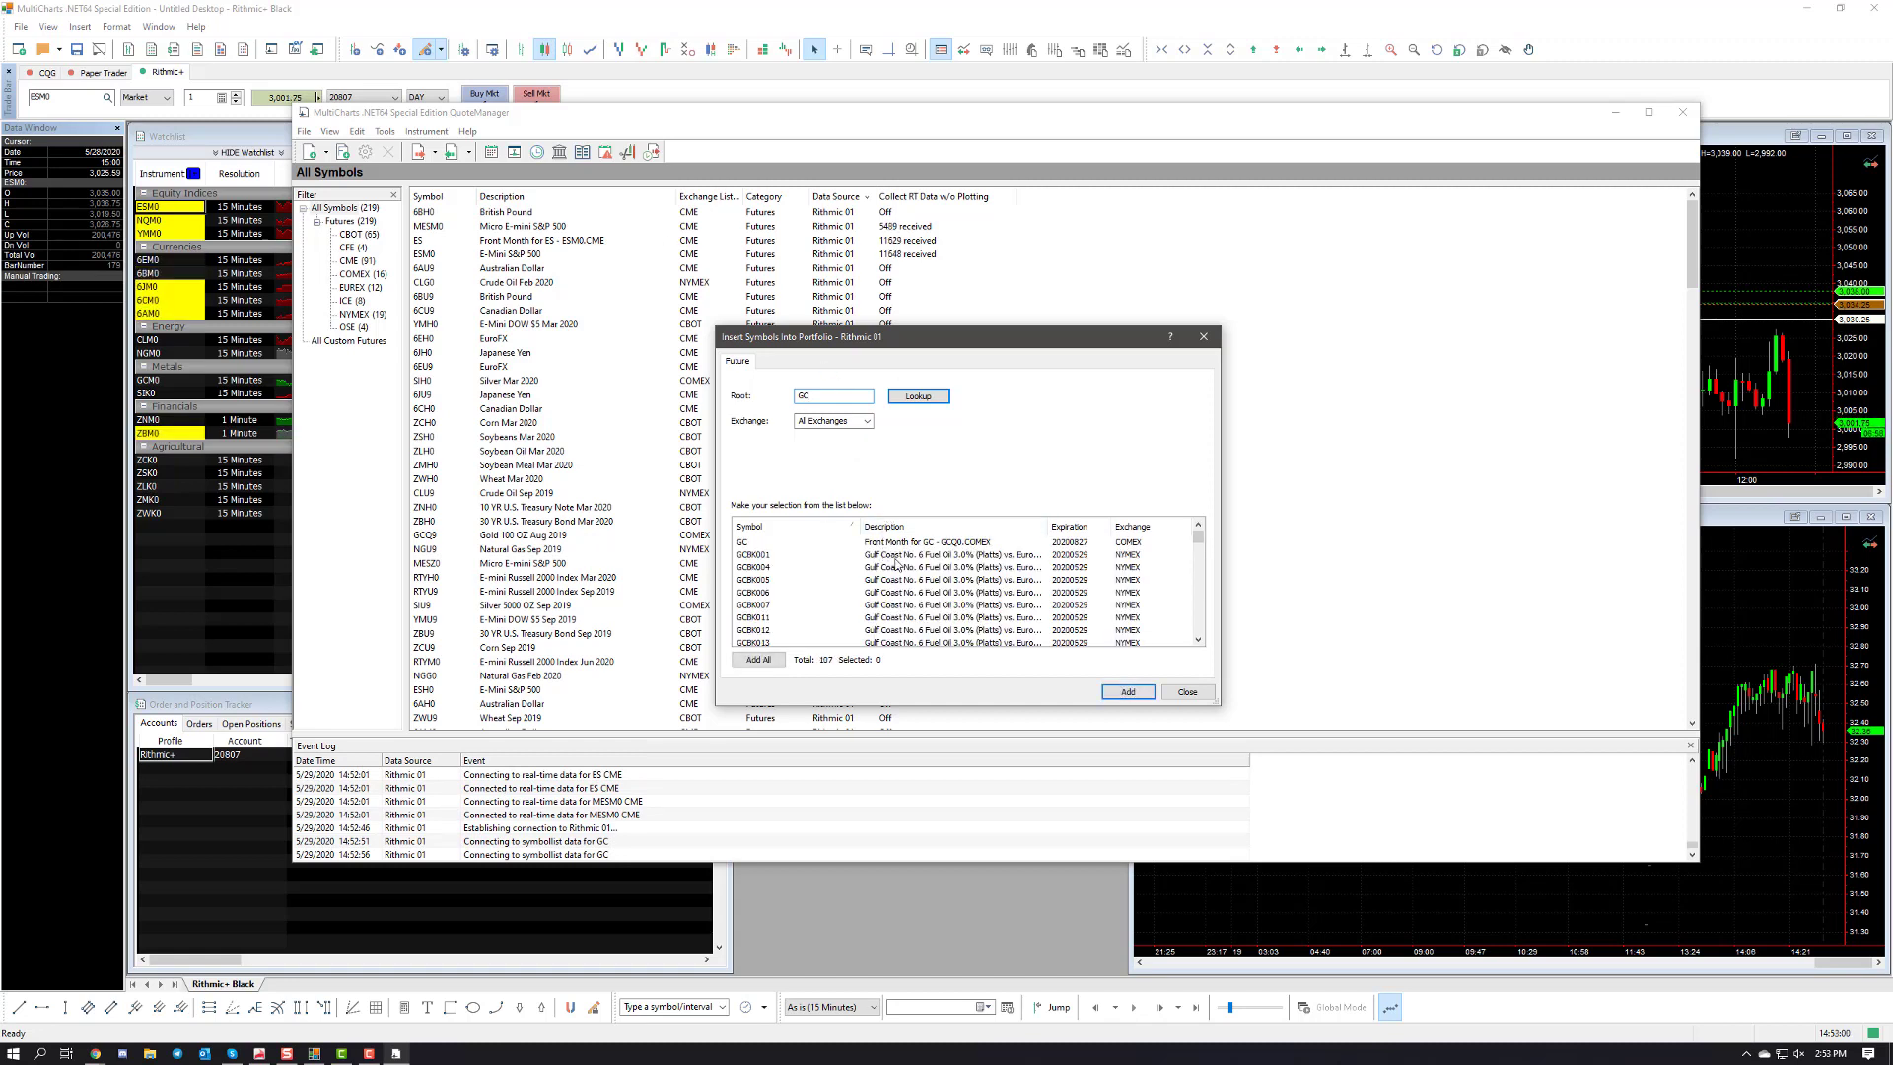
{"action": "scroll", "coordinate": [995, 609], "scroll_direction": "down", "scroll_amount": 7}
{"action": "scroll", "coordinate": [993, 601], "scroll_direction": "down", "scroll_amount": 10}
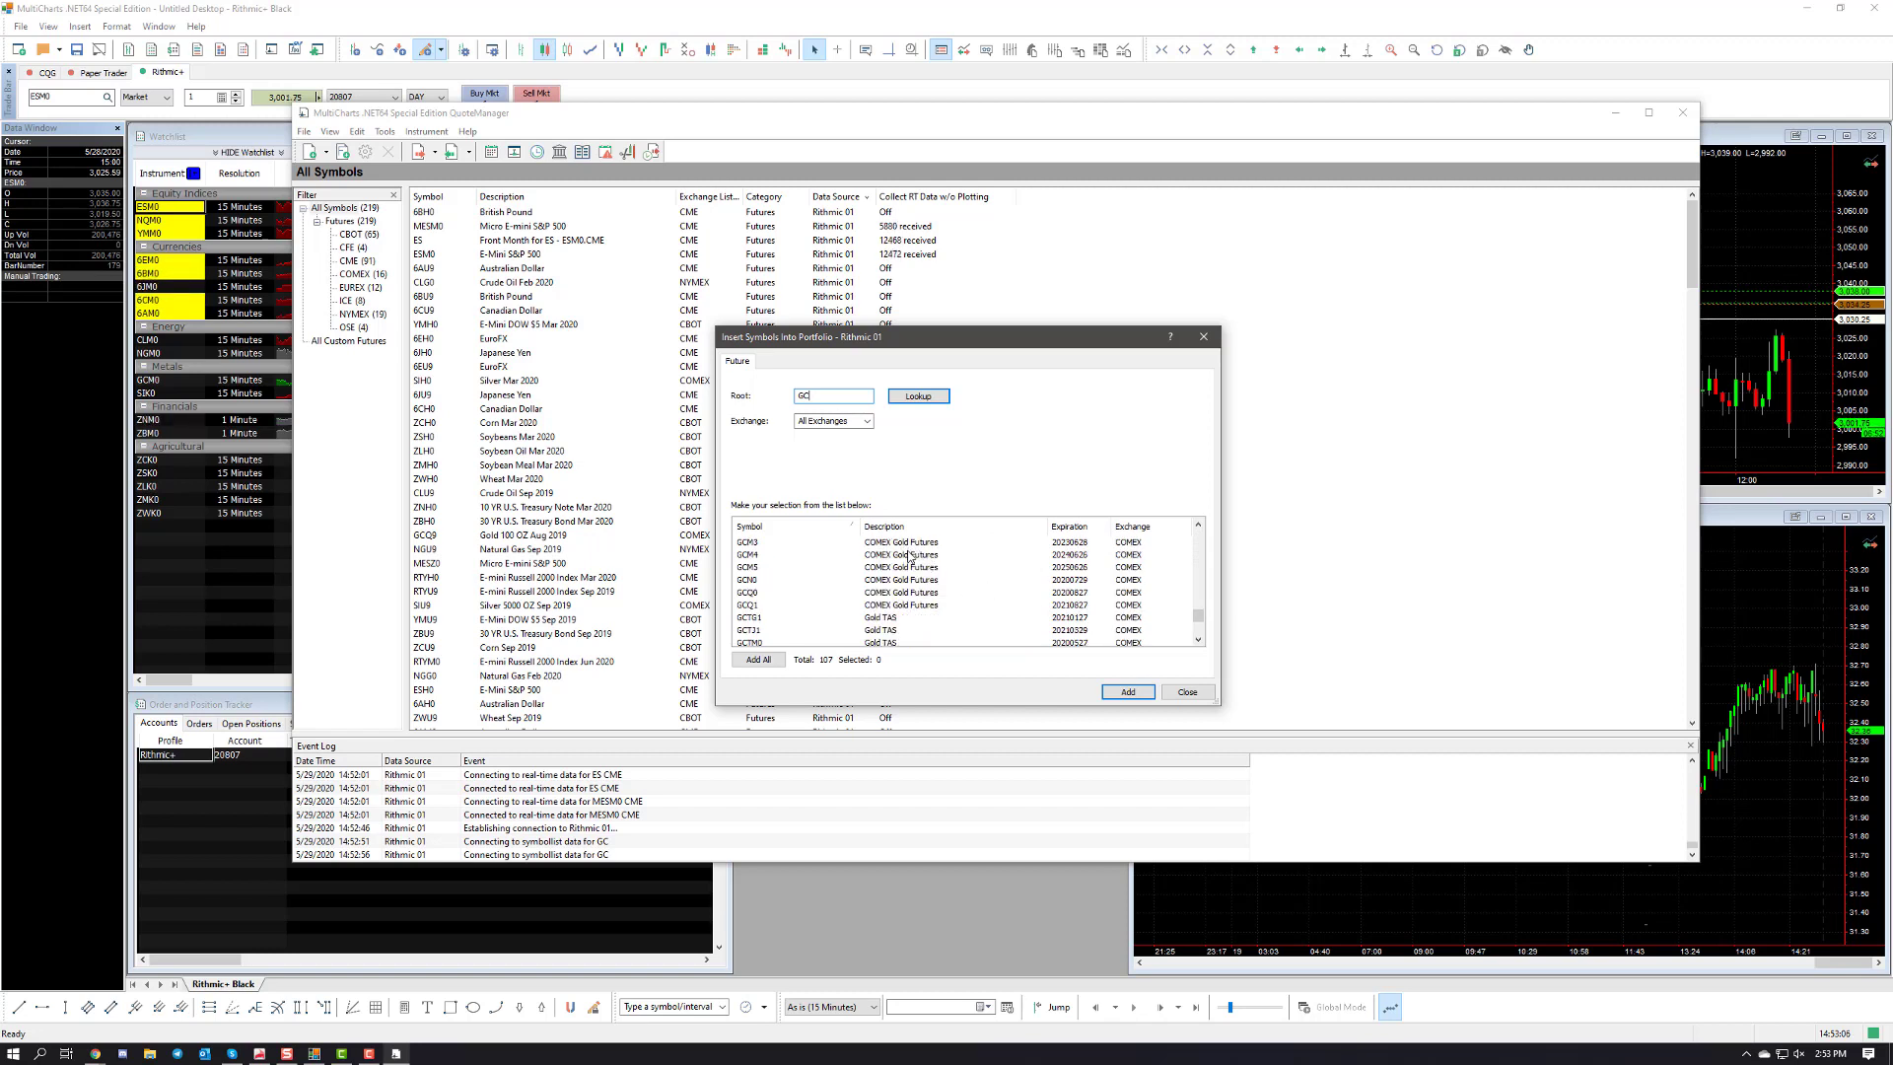
{"action": "scroll", "coordinate": [882, 576], "scroll_direction": "up", "scroll_amount": 1}
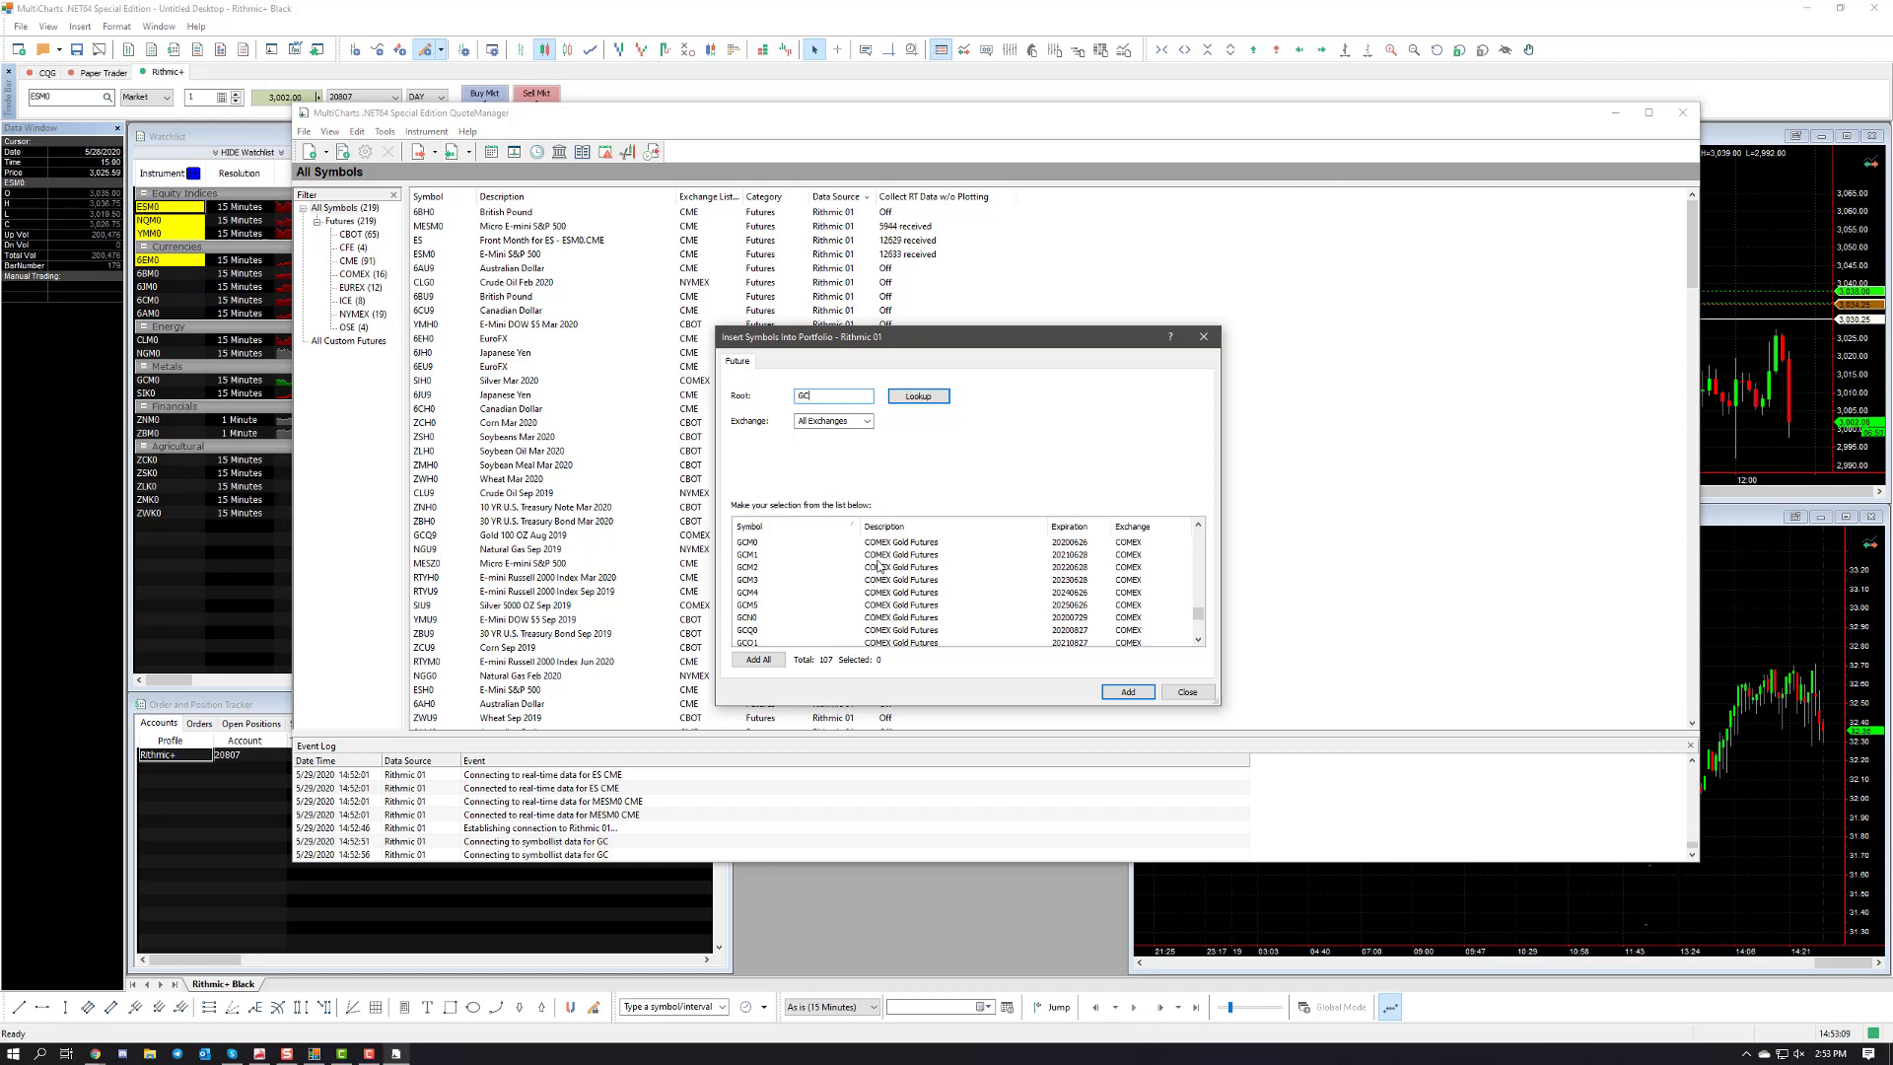
{"action": "left_click", "coordinate": [905, 543]}
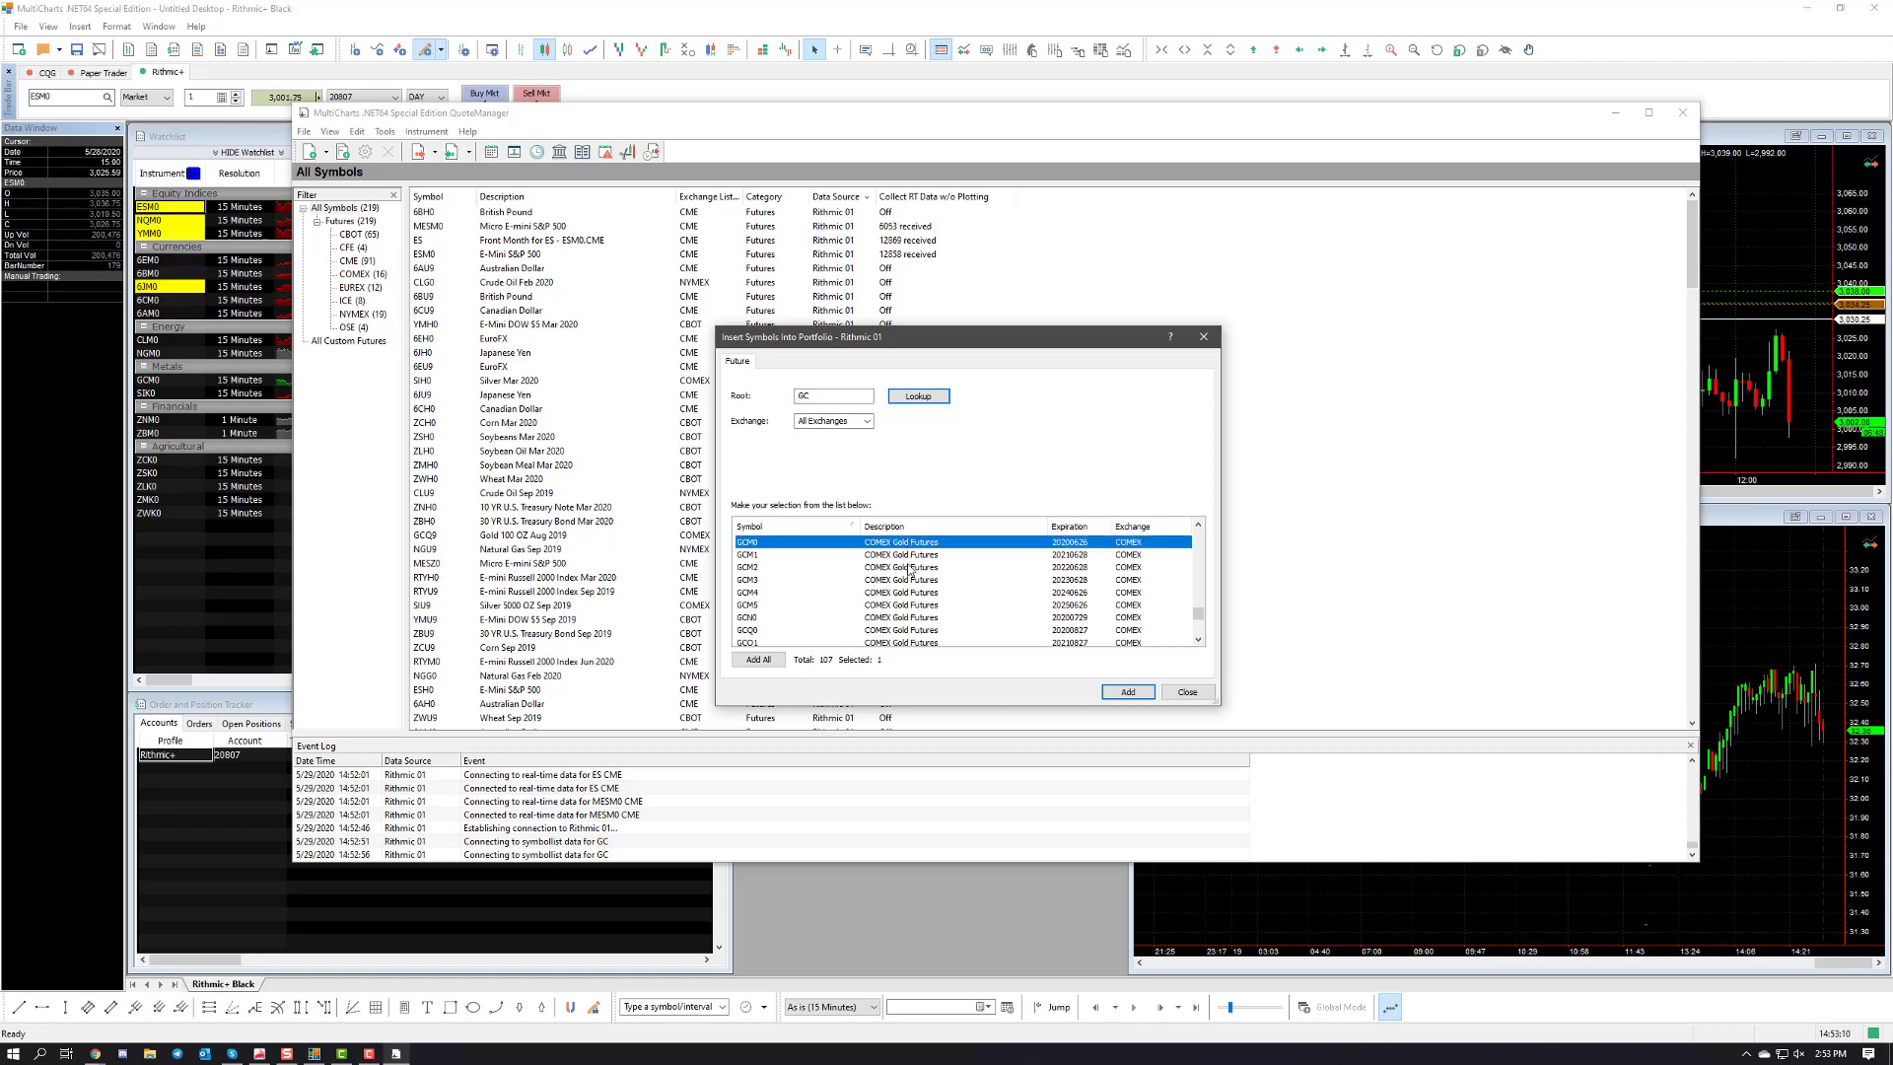
{"action": "left_click", "coordinate": [886, 630]}
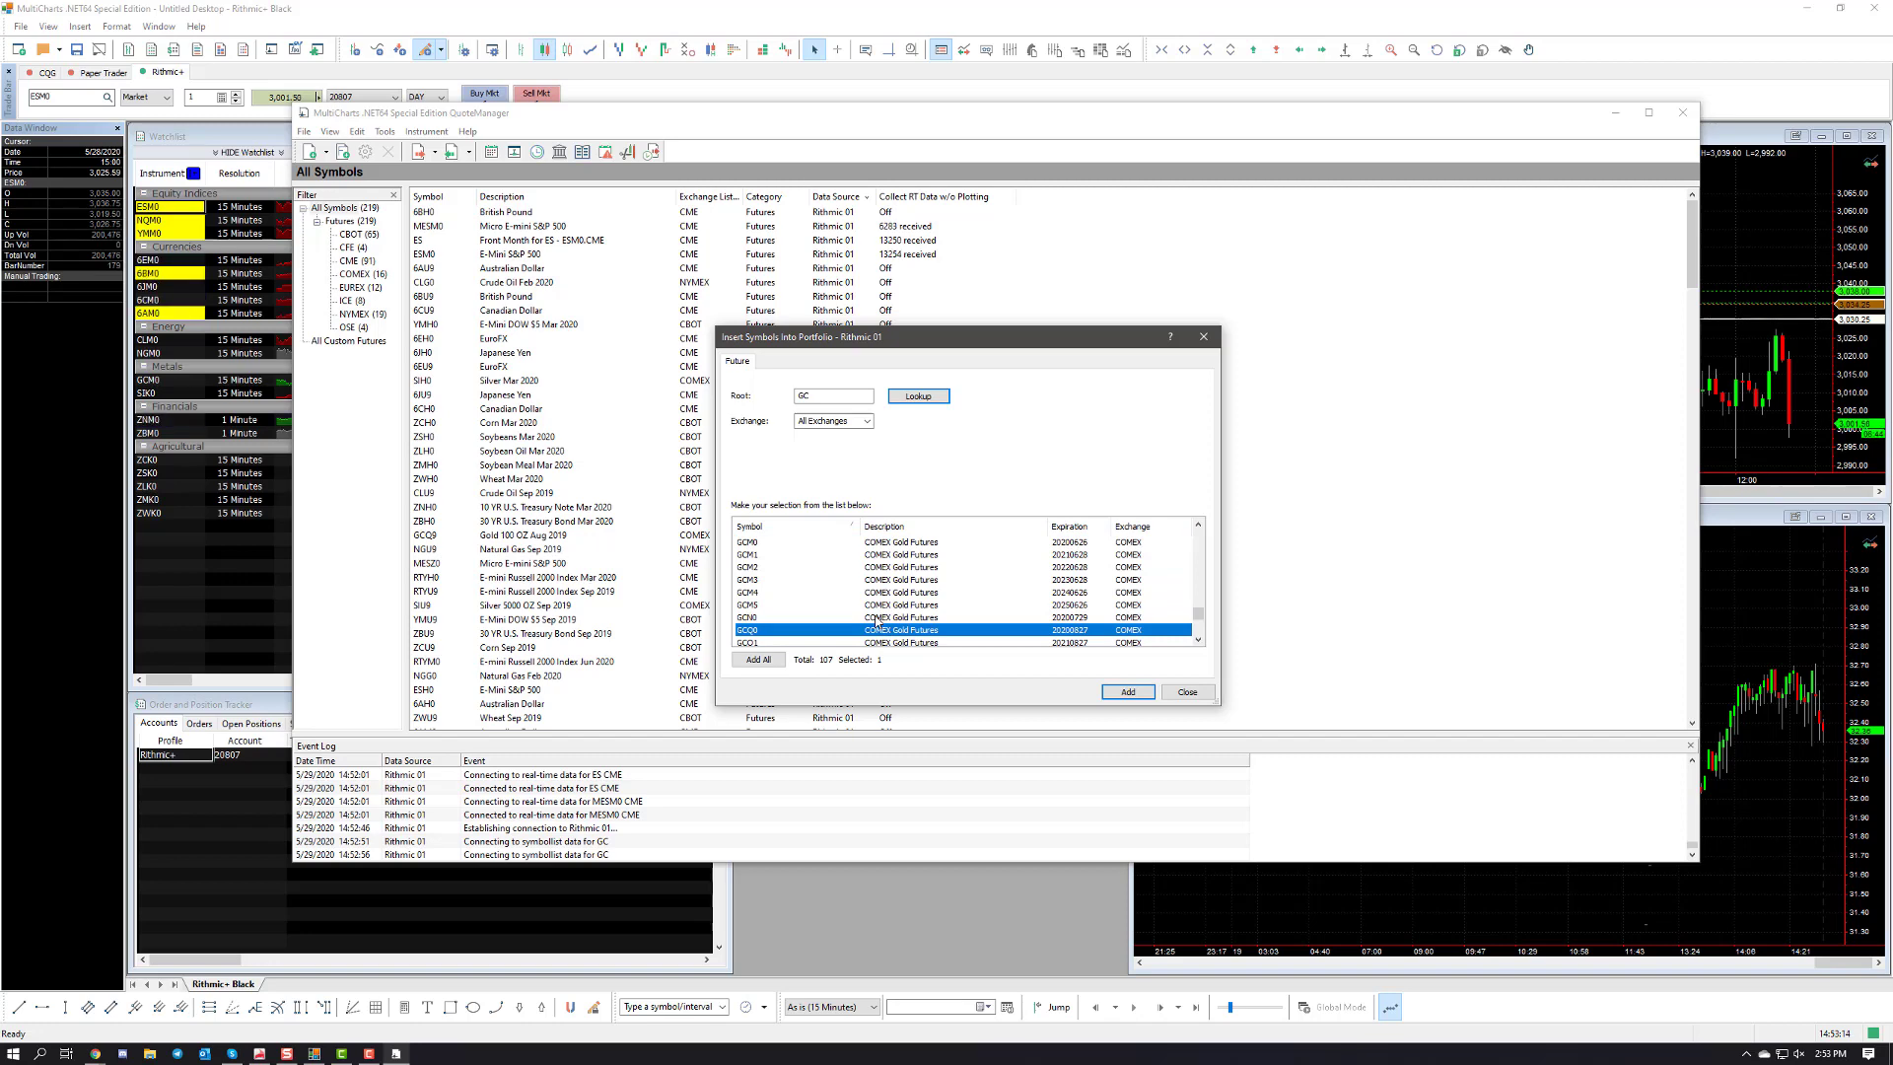
{"action": "left_click", "coordinate": [1125, 691]}
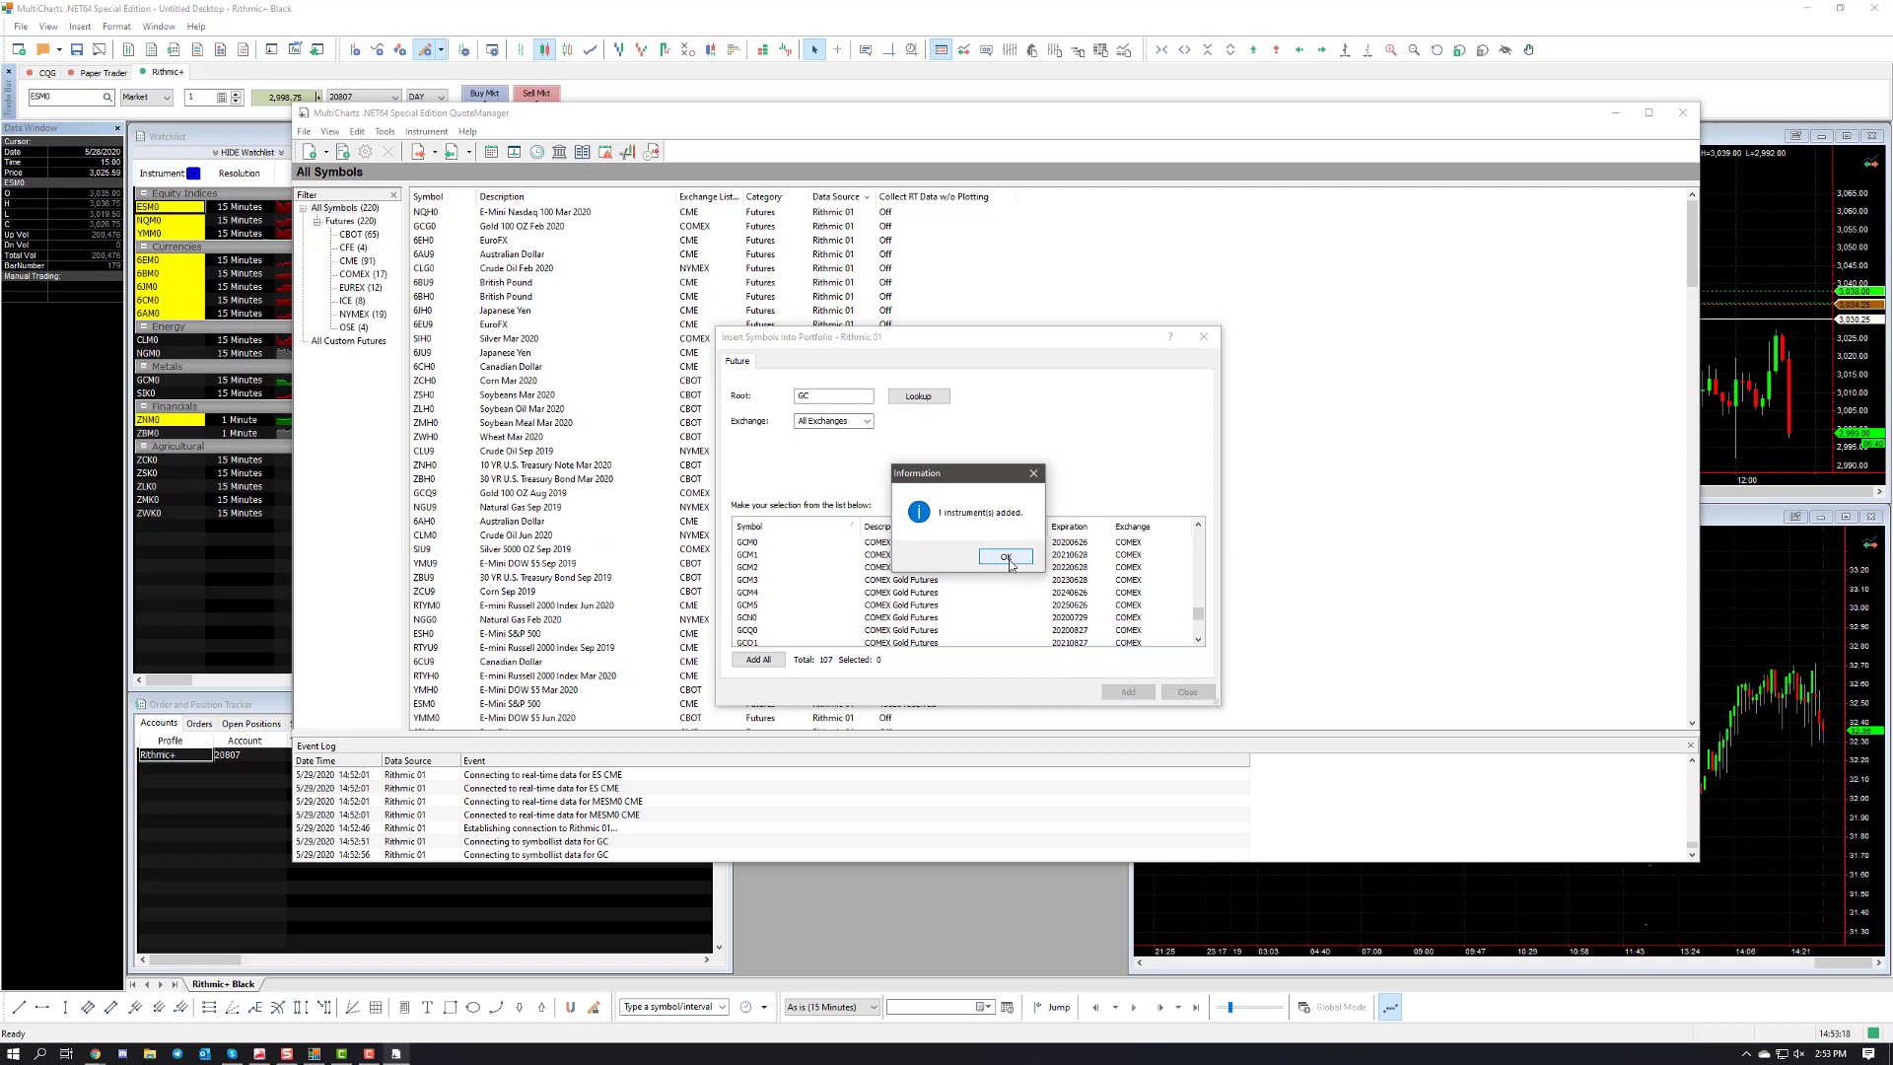
{"action": "left_click", "coordinate": [1006, 558]}
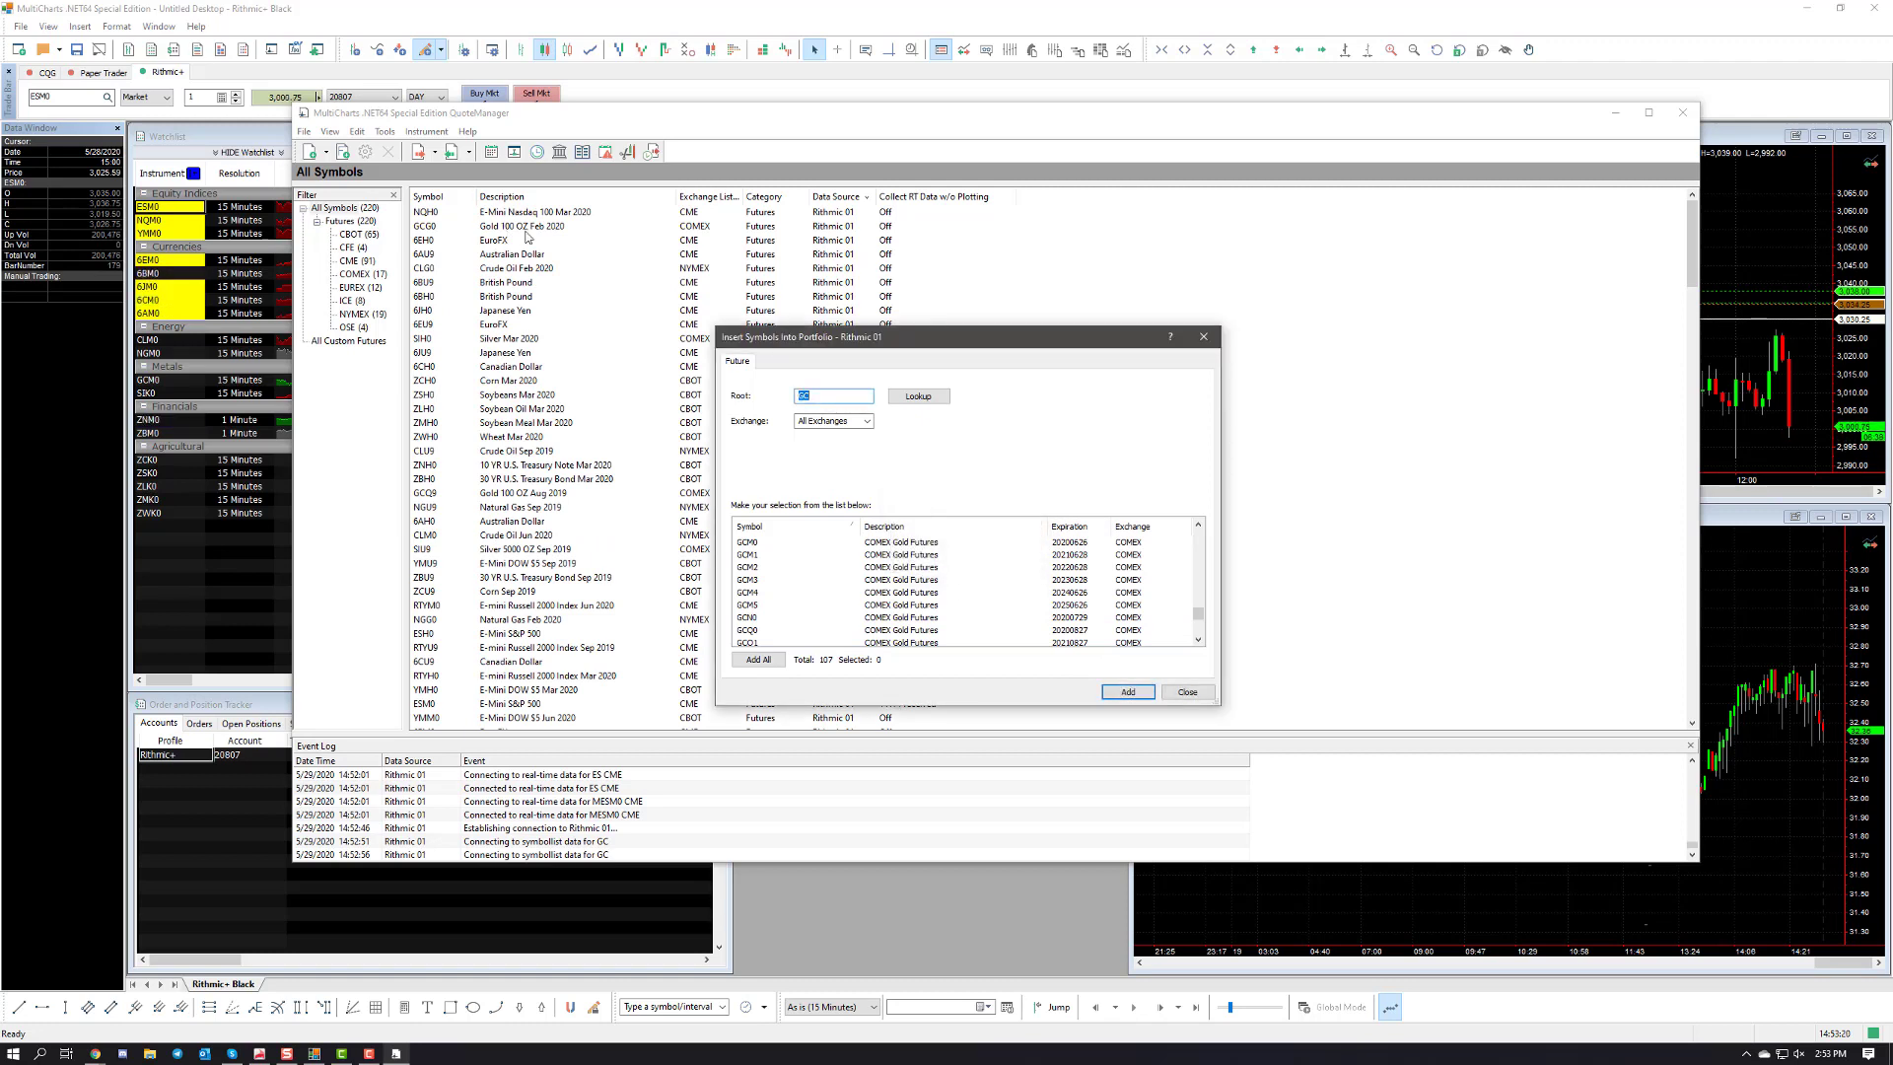
Add the GCG1 COMEX Gold Futures contract as well and close the insert dialog
{"action": "scroll", "coordinate": [885, 570], "scroll_direction": "up", "scroll_amount": 5}
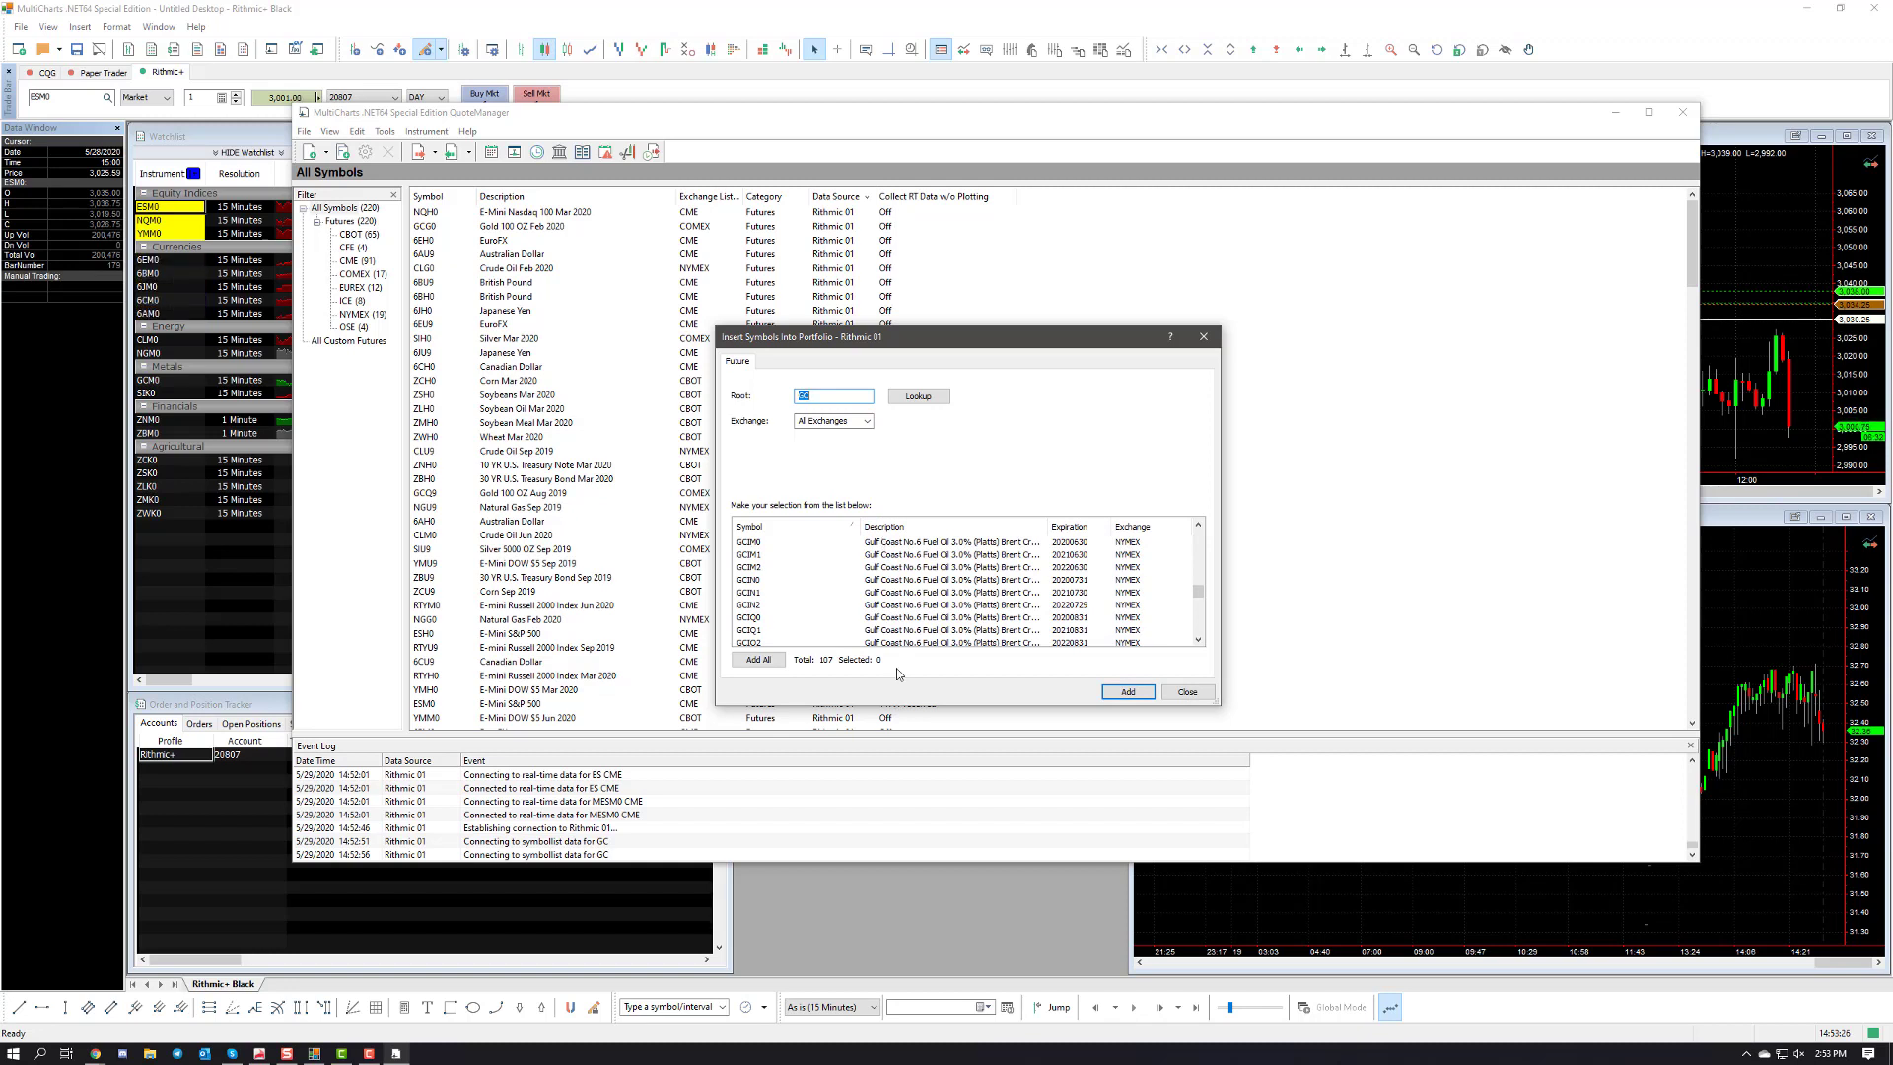
{"action": "scroll", "coordinate": [890, 636], "scroll_direction": "up", "scroll_amount": 3}
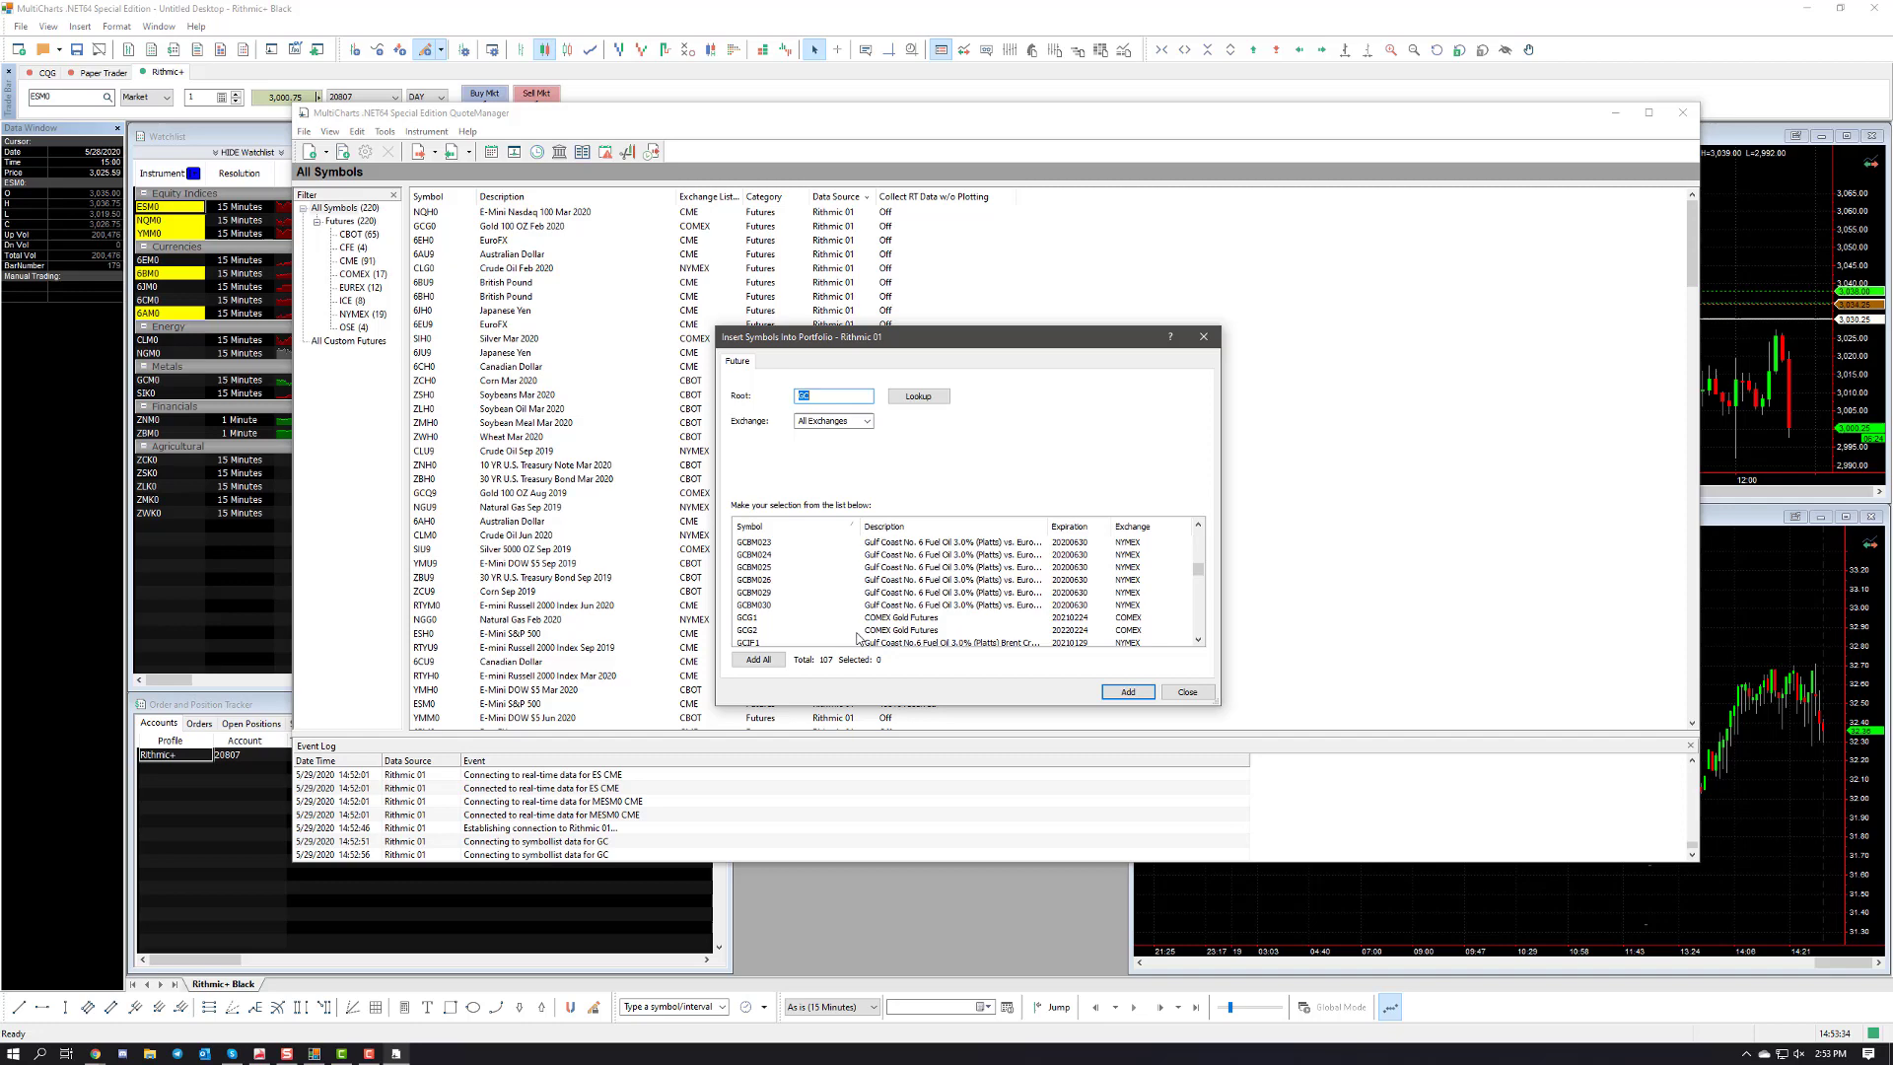
{"action": "scroll", "coordinate": [864, 636], "scroll_direction": "down", "scroll_amount": 1}
{"action": "left_click", "coordinate": [909, 584]}
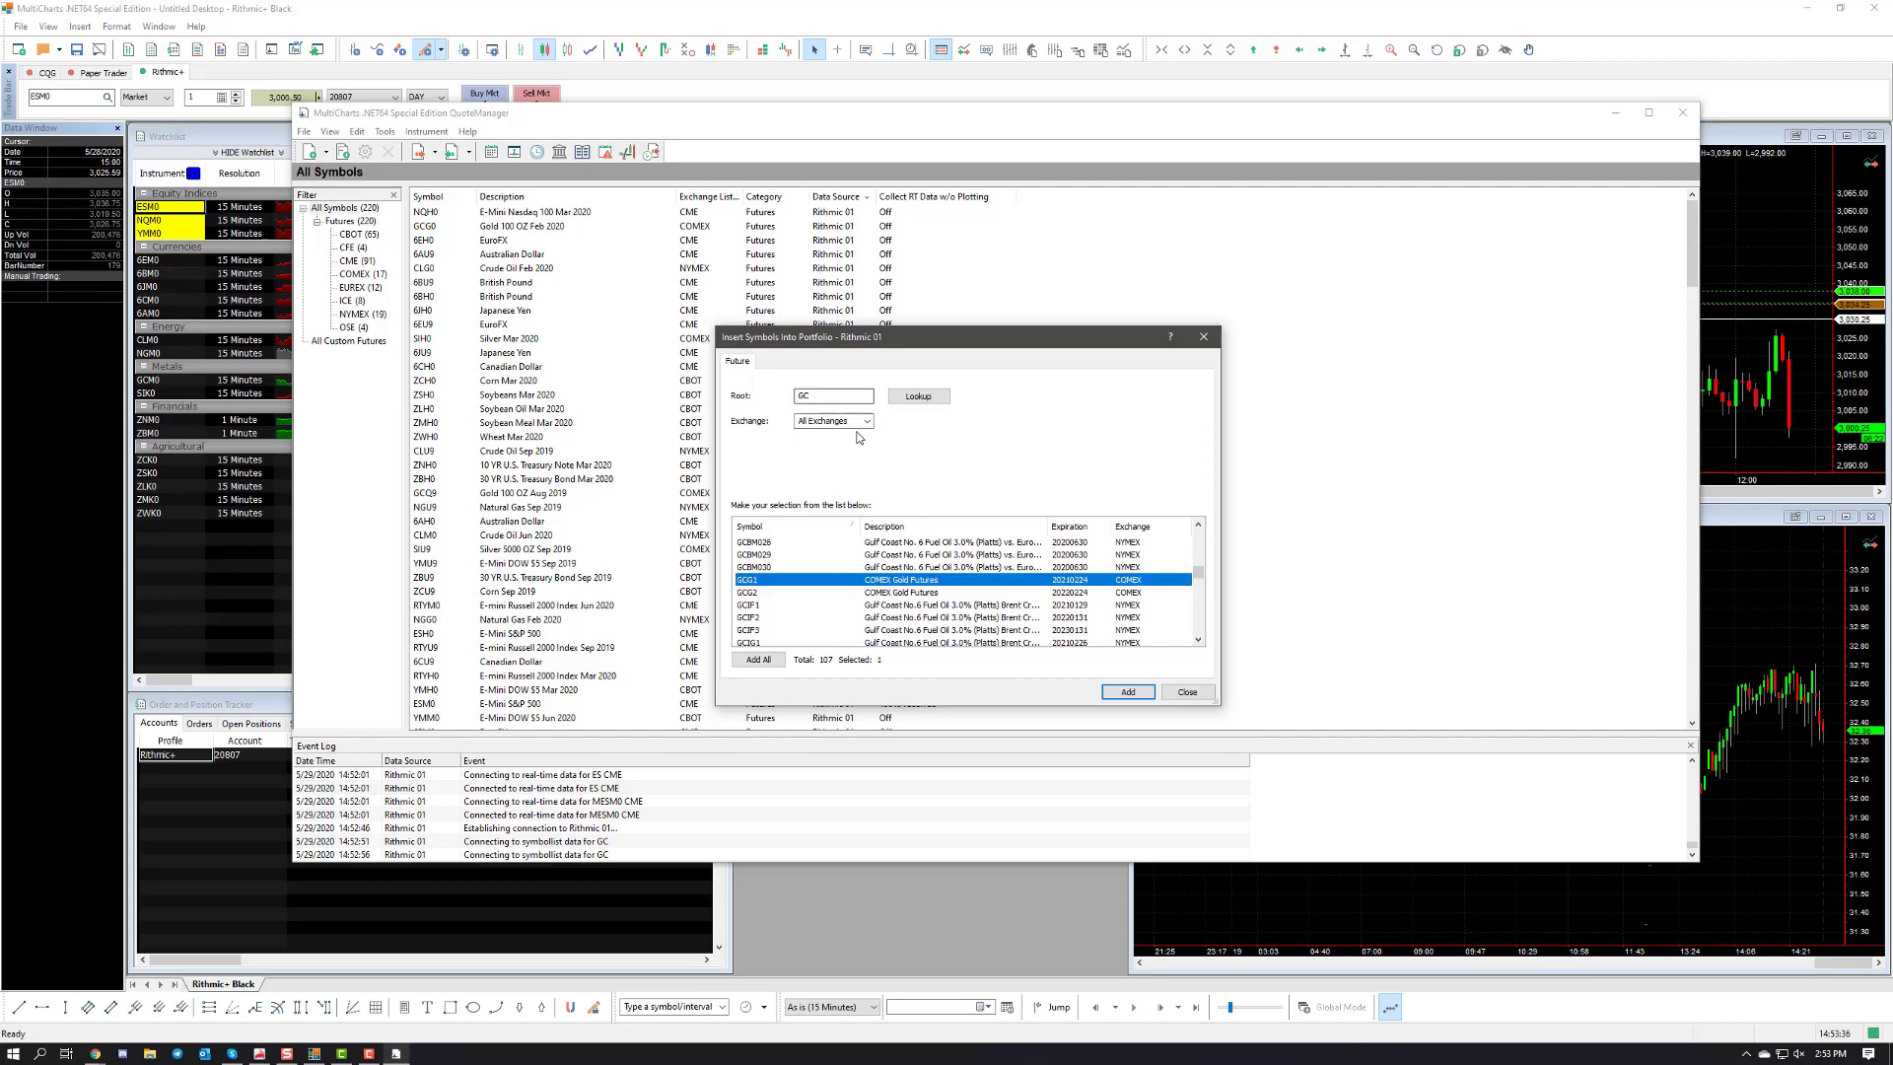
{"action": "left_click", "coordinate": [1127, 692]}
{"action": "left_click", "coordinate": [1005, 561]}
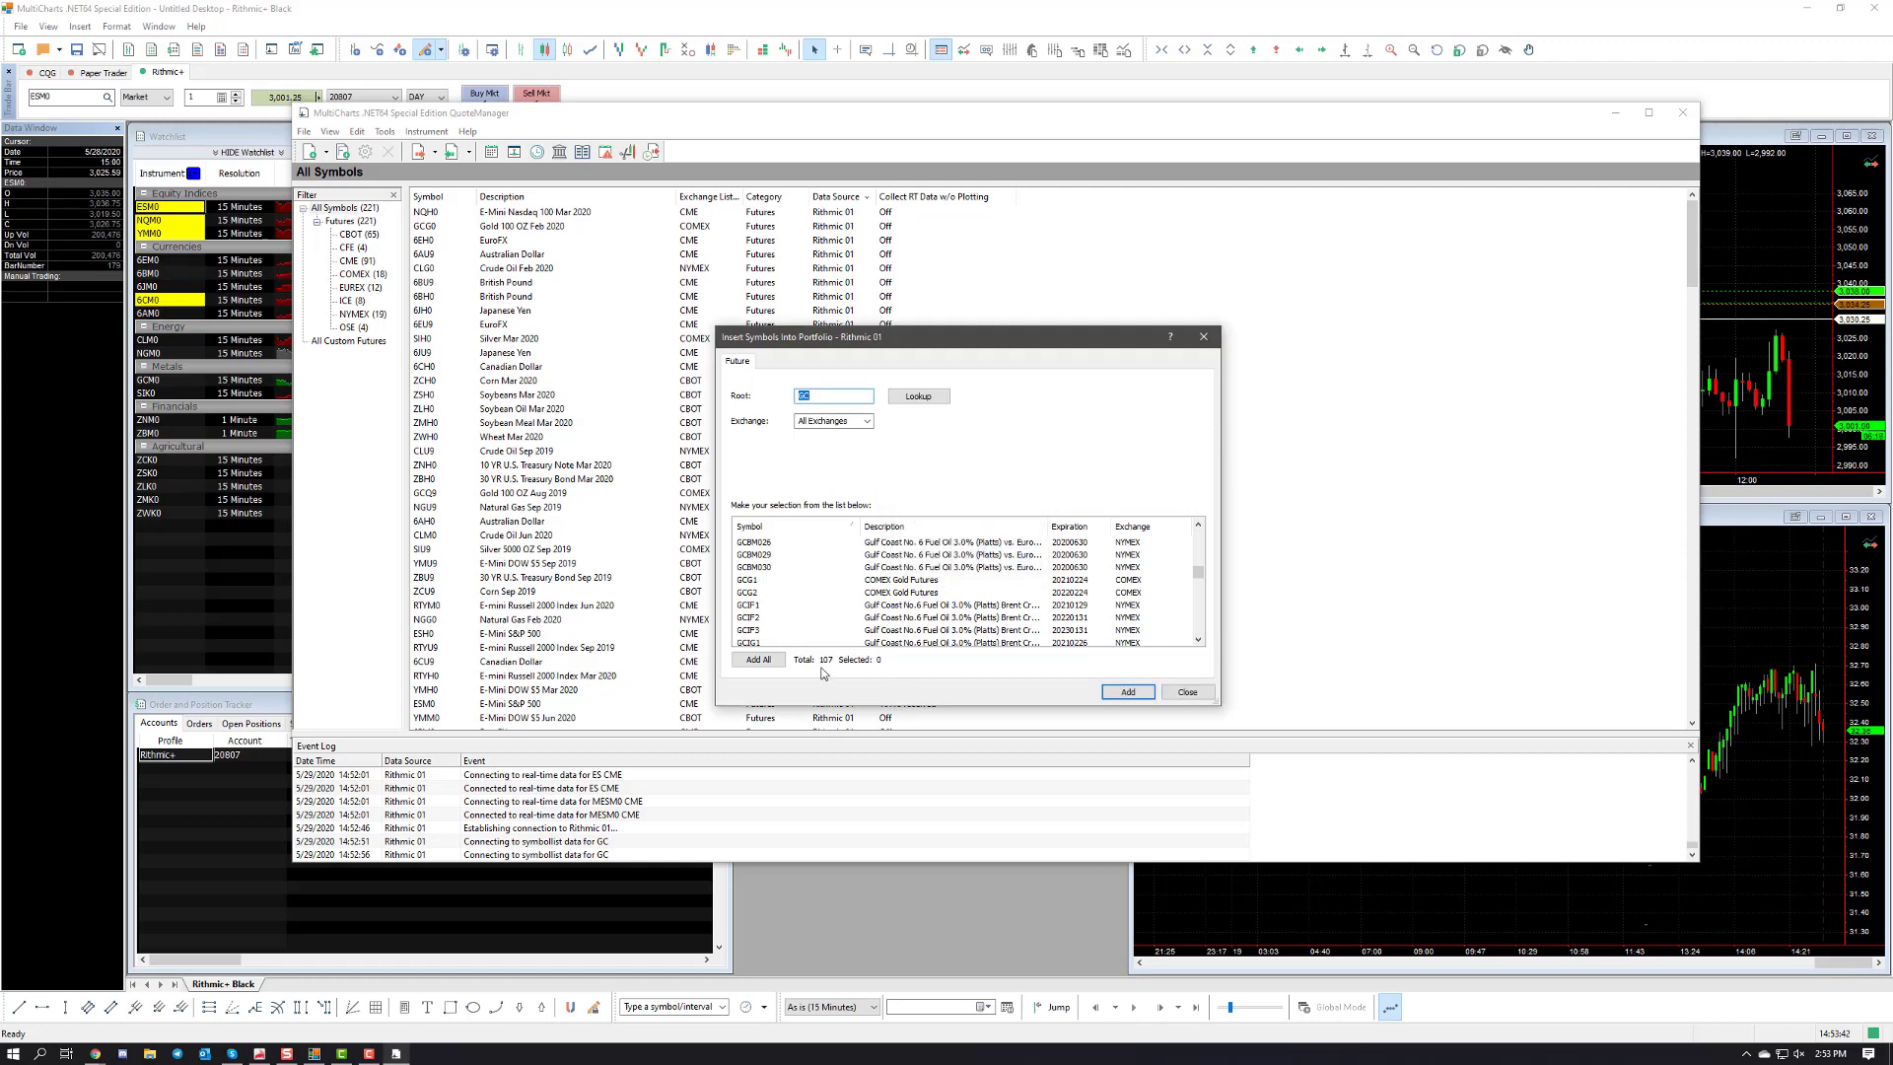
{"action": "left_click", "coordinate": [1182, 695]}
Scroll past the GCM0 and GCZ9 gold rows and select the GCQ0 COMEX Gold Futures row
{"action": "left_click", "coordinate": [819, 288]}
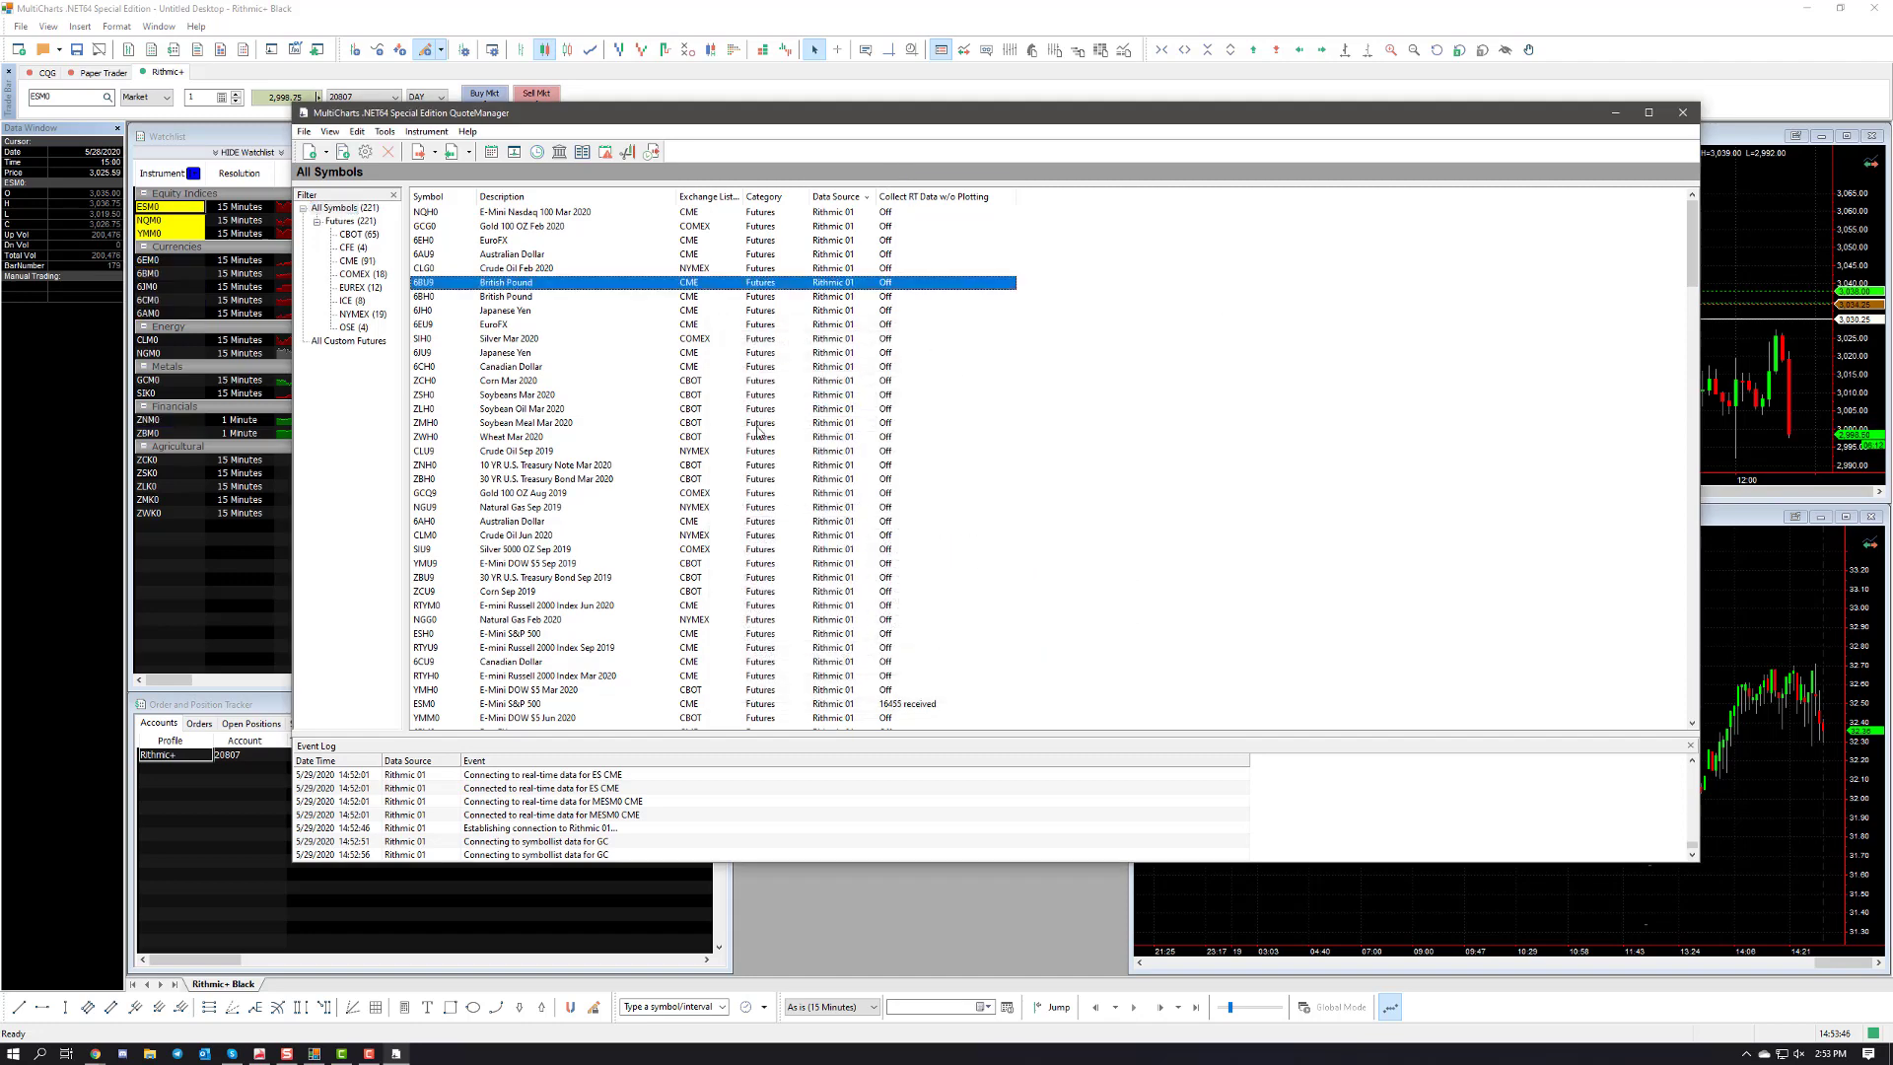
{"action": "key", "text": "z"}
{"action": "key", "text": "m"}
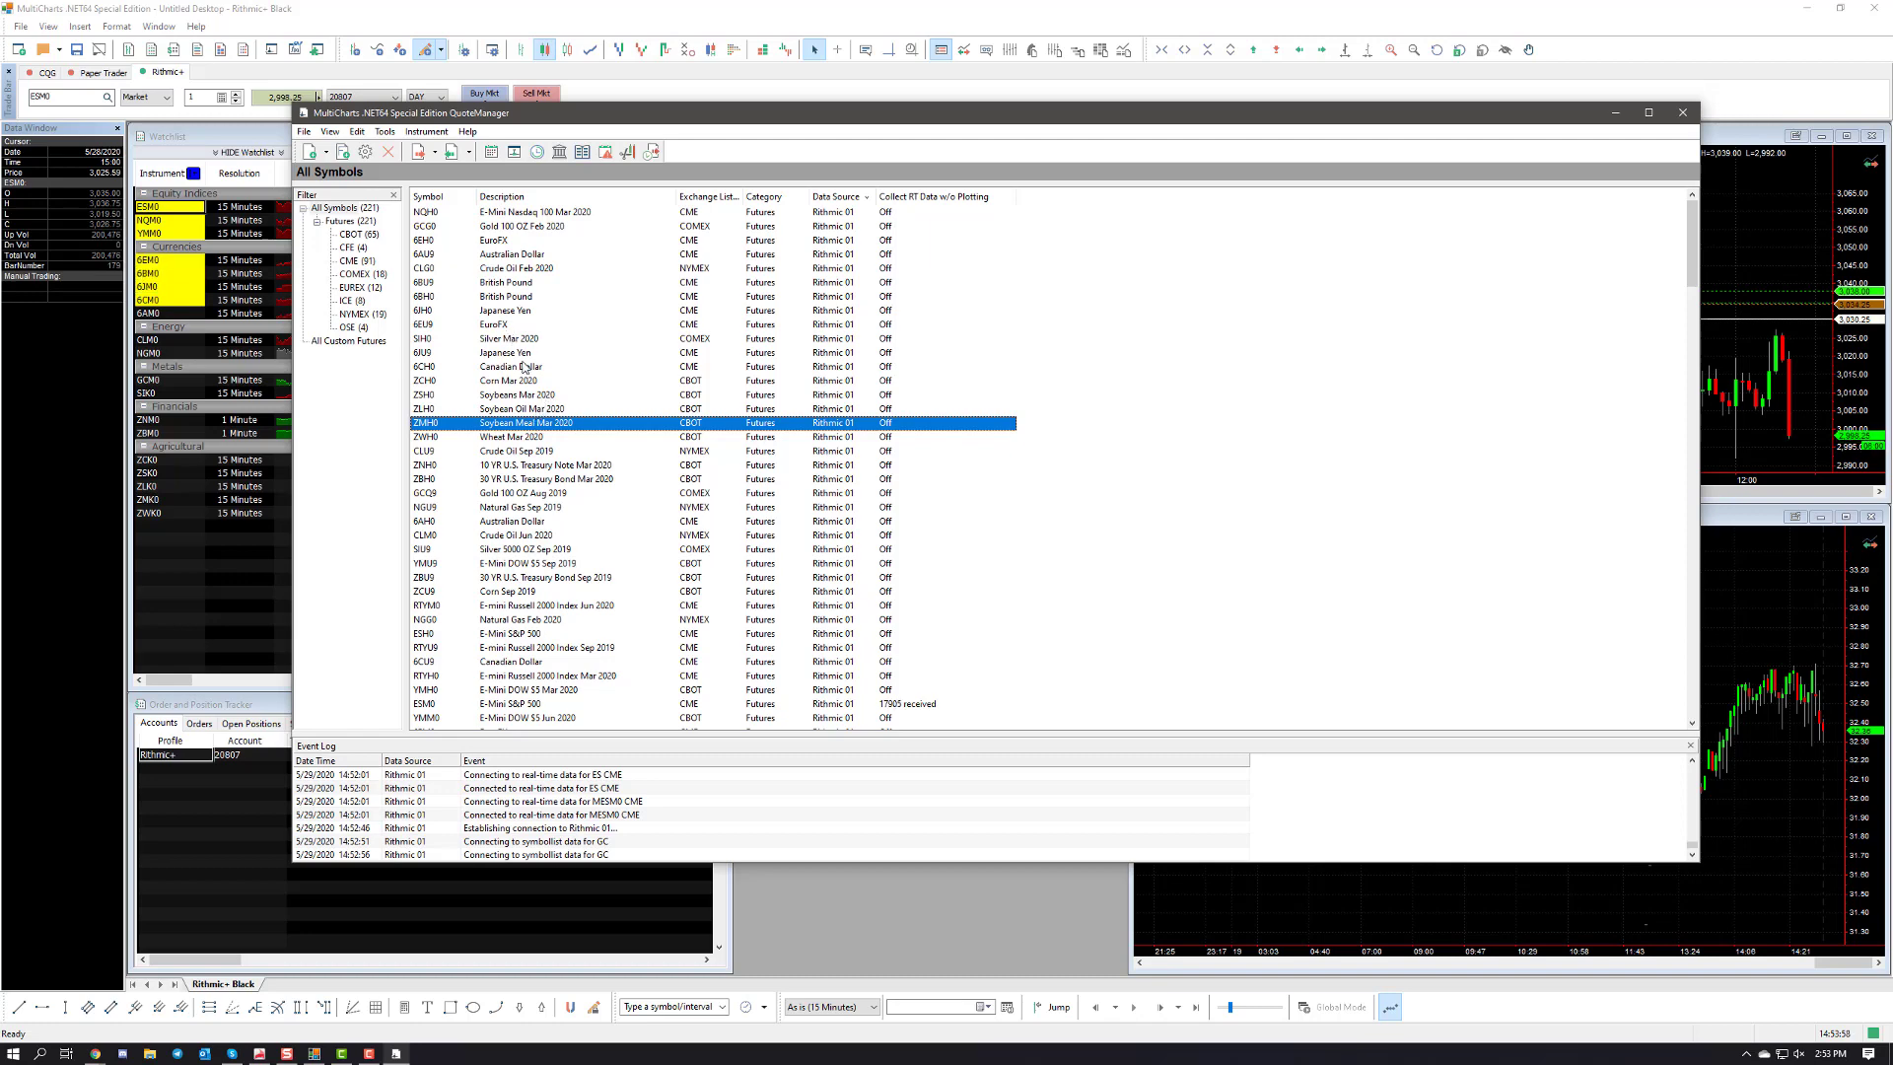
{"action": "scroll", "coordinate": [532, 466], "scroll_direction": "down", "scroll_amount": 4}
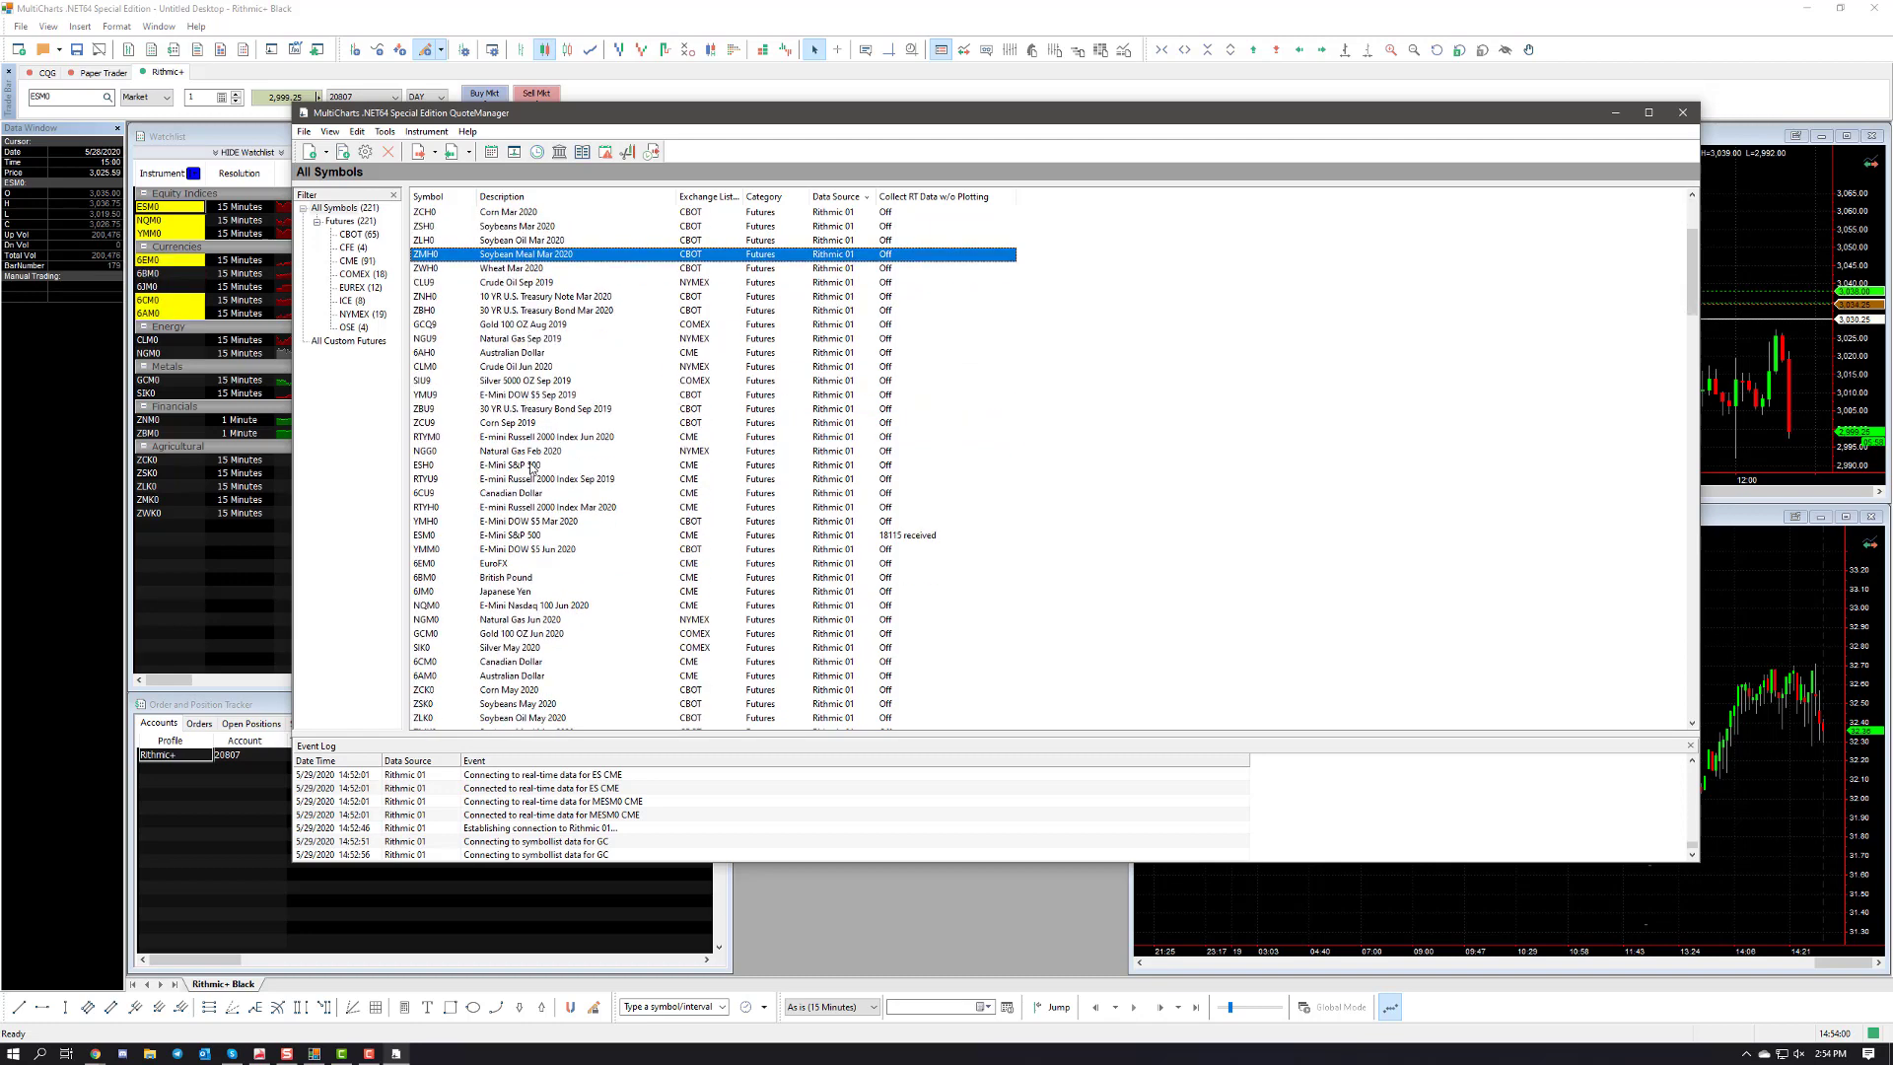
{"action": "left_click", "coordinate": [532, 635]}
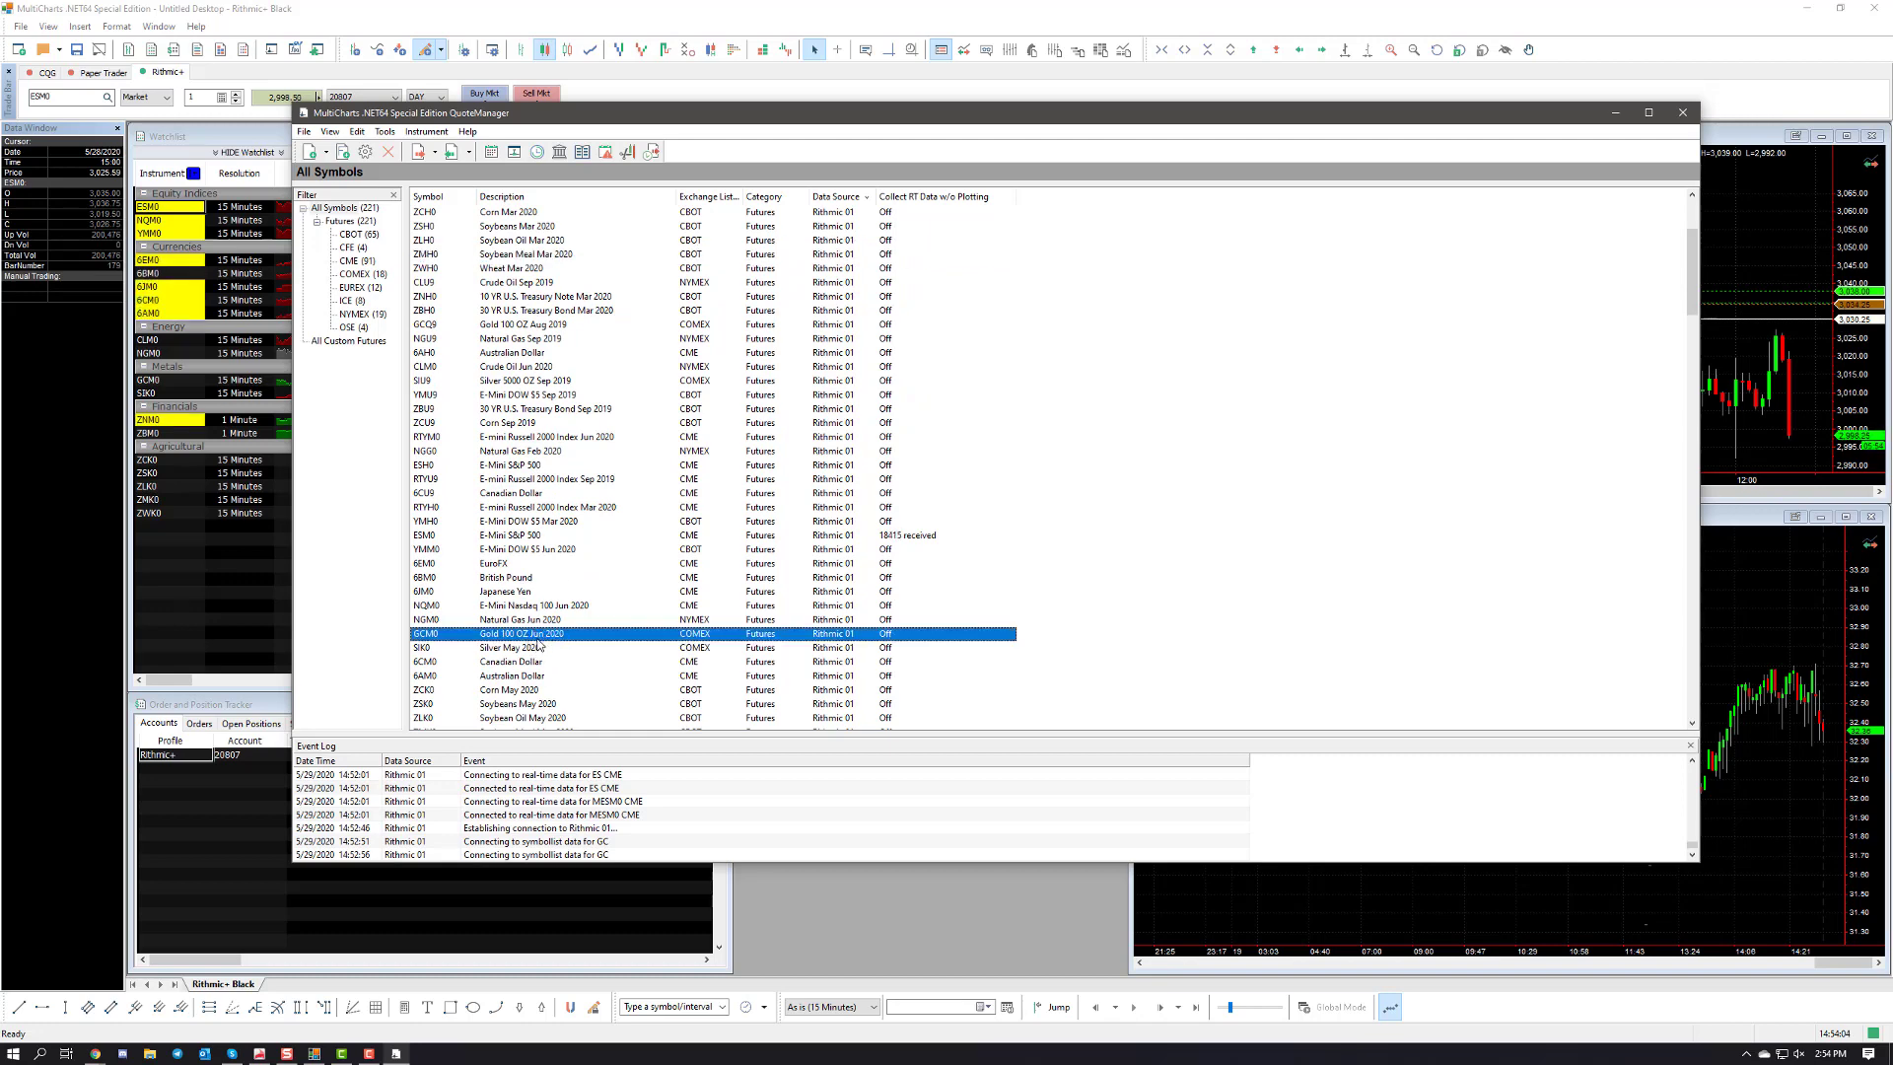
{"action": "scroll", "coordinate": [539, 644], "scroll_direction": "down", "scroll_amount": 5}
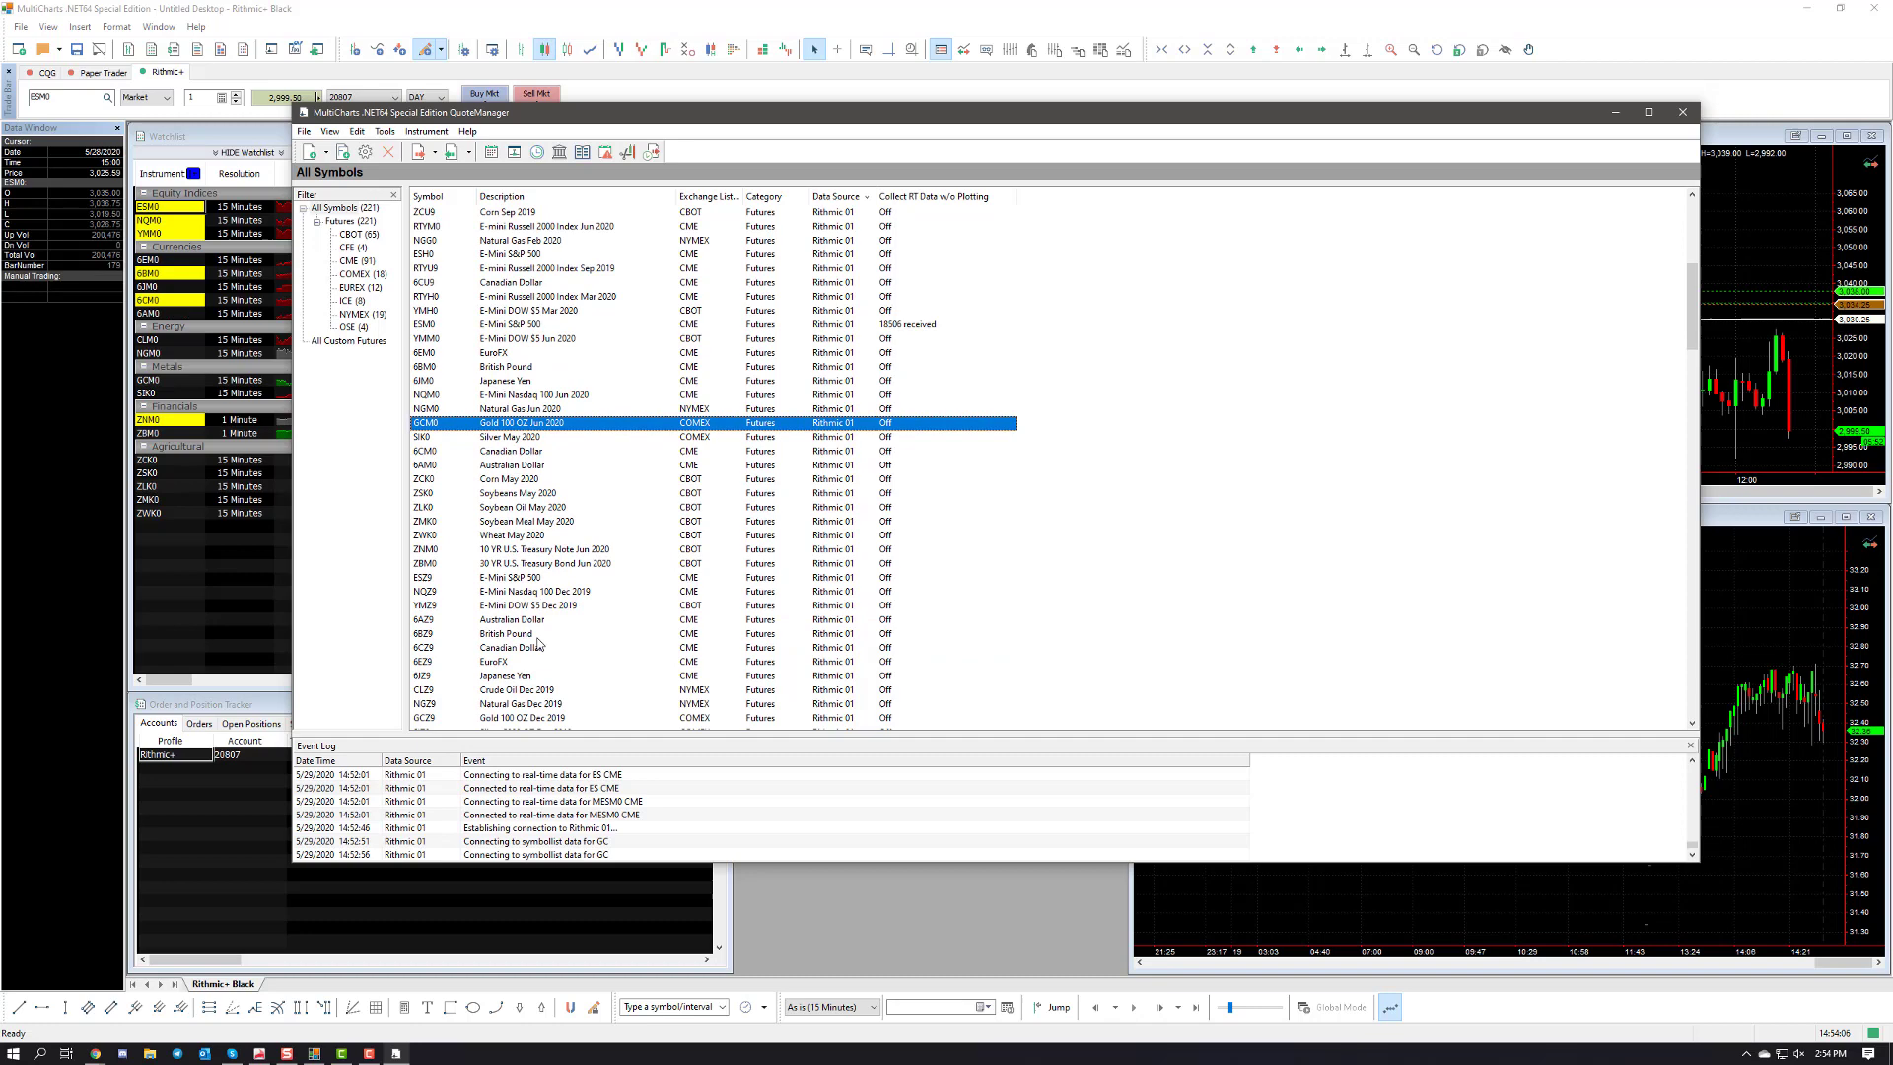
{"action": "scroll", "coordinate": [538, 645], "scroll_direction": "down", "scroll_amount": 3}
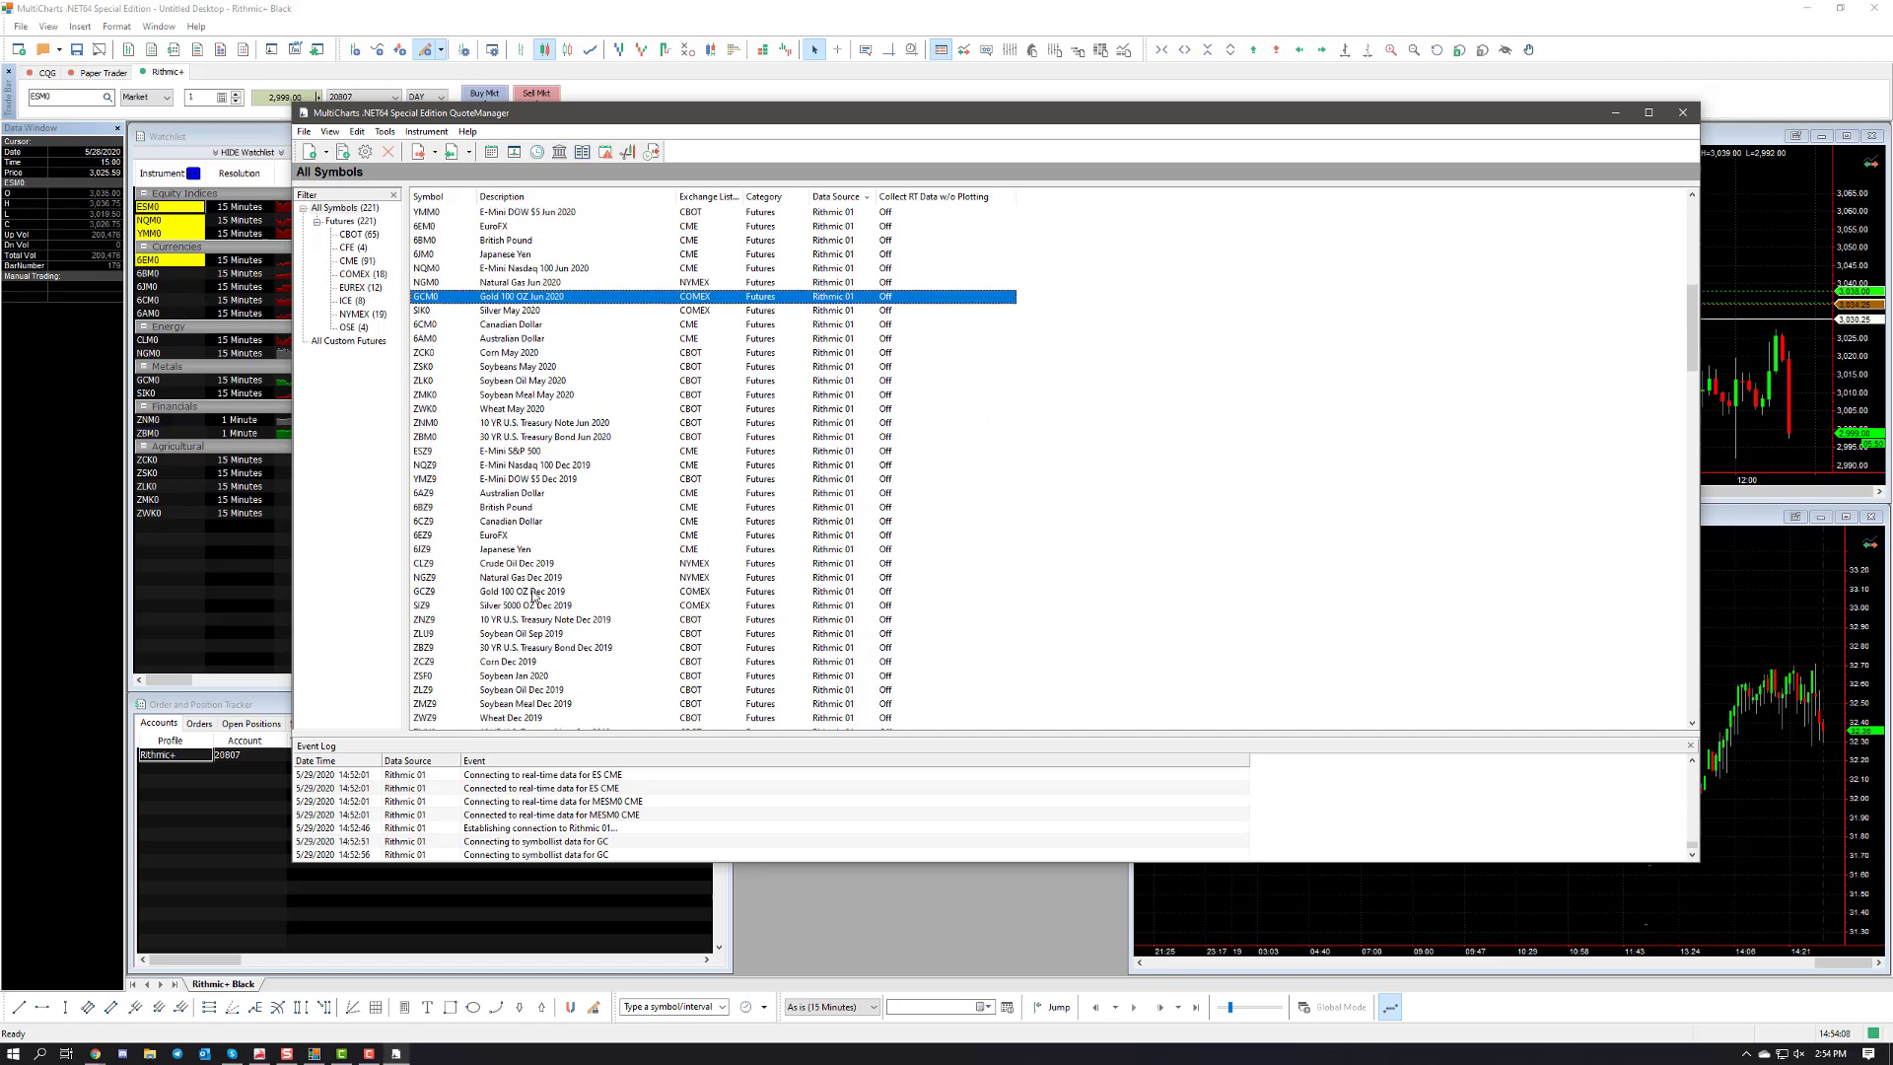
{"action": "left_click", "coordinate": [532, 593]}
{"action": "scroll", "coordinate": [565, 616], "scroll_direction": "down", "scroll_amount": 1}
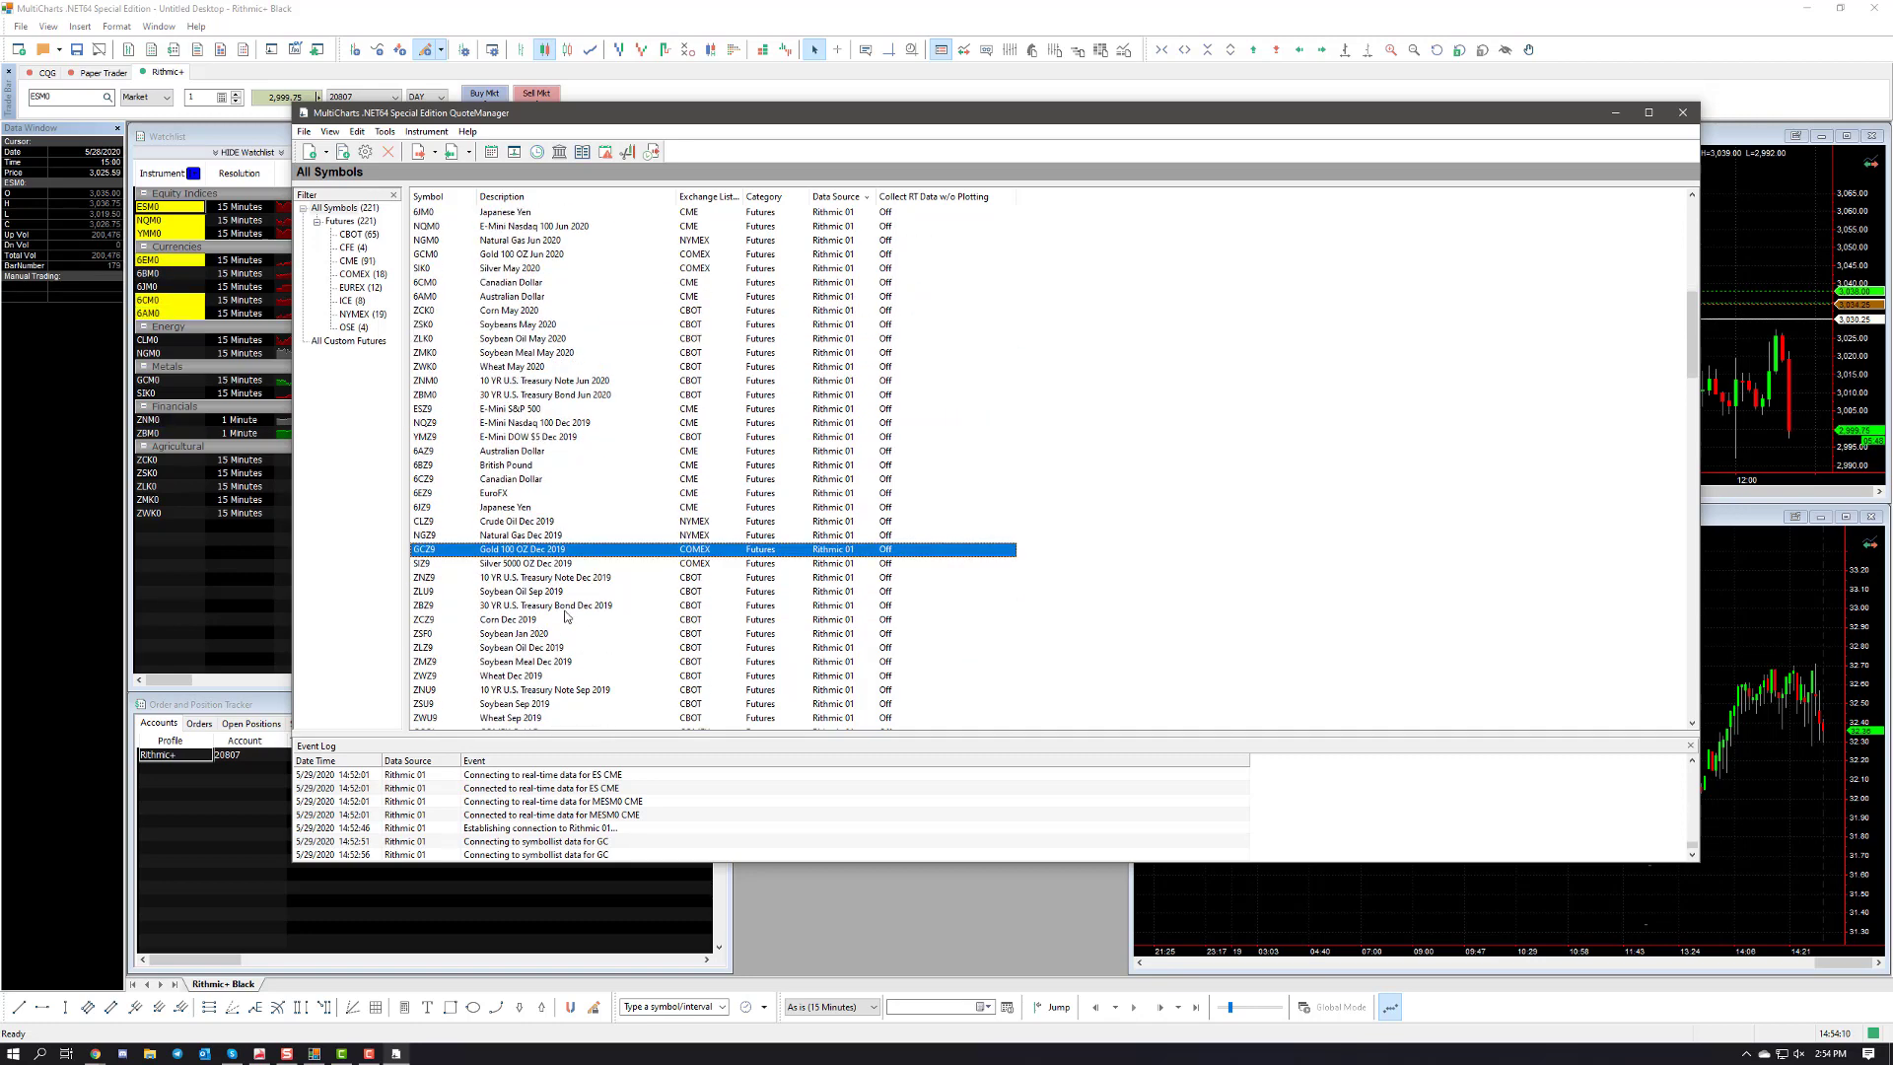
{"action": "scroll", "coordinate": [565, 616], "scroll_direction": "down", "scroll_amount": 5}
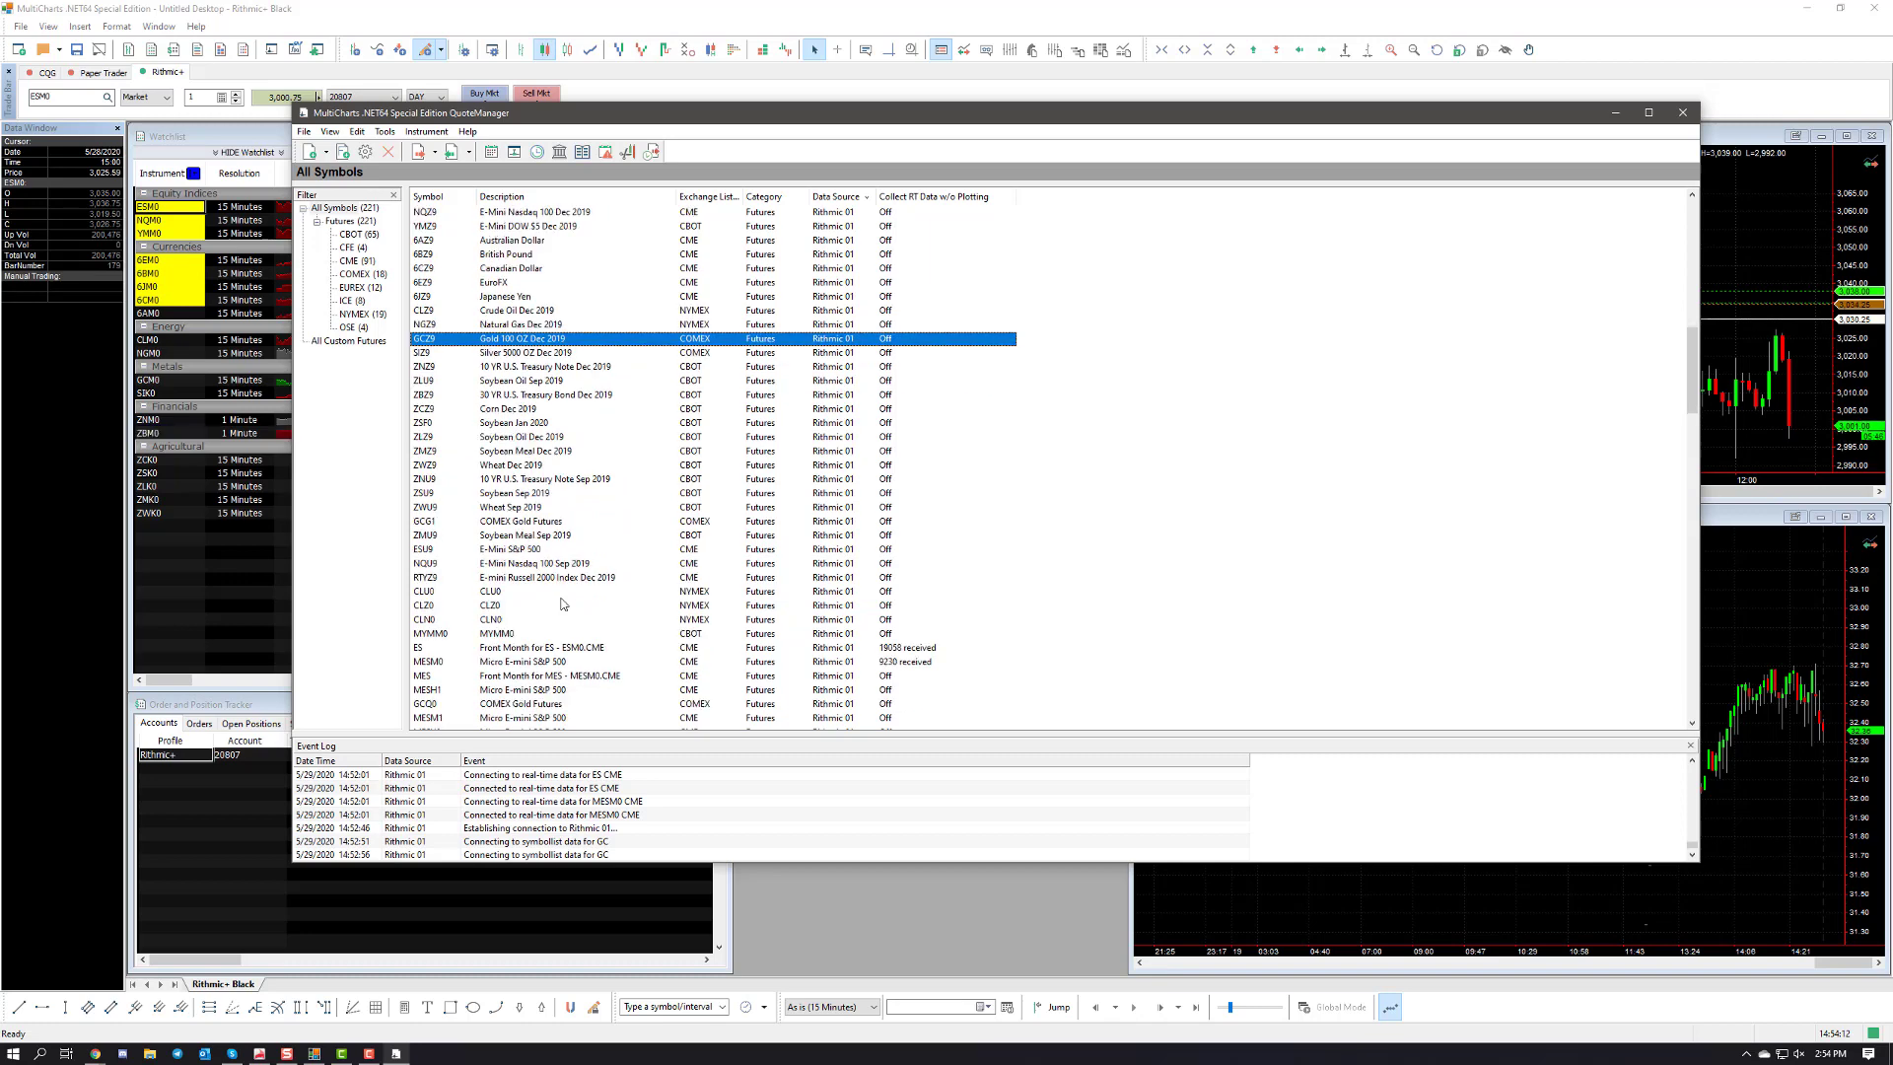
{"action": "scroll", "coordinate": [562, 603], "scroll_direction": "down", "scroll_amount": 2}
{"action": "left_click", "coordinate": [555, 621]}
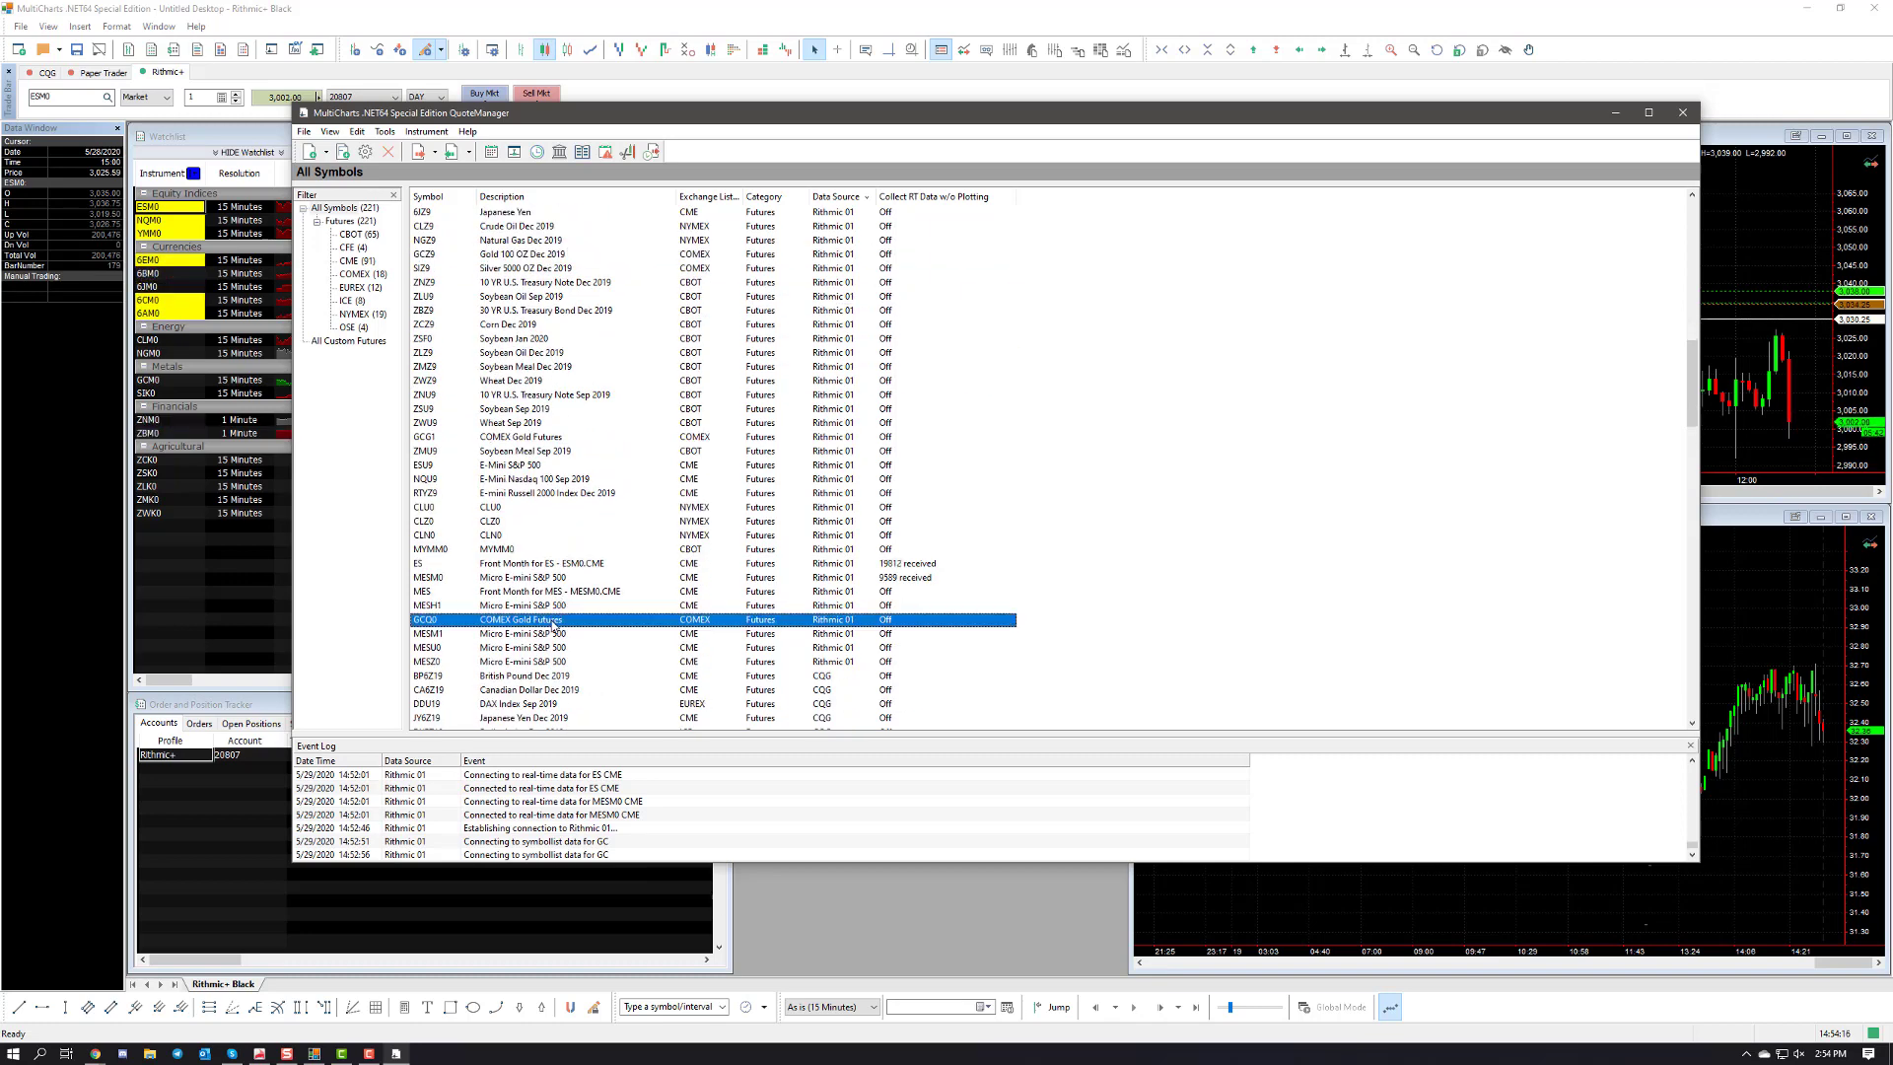
Connect GCQ0 for real-time data collection and compare its received count with ES
{"action": "right_click", "coordinate": [554, 623]}
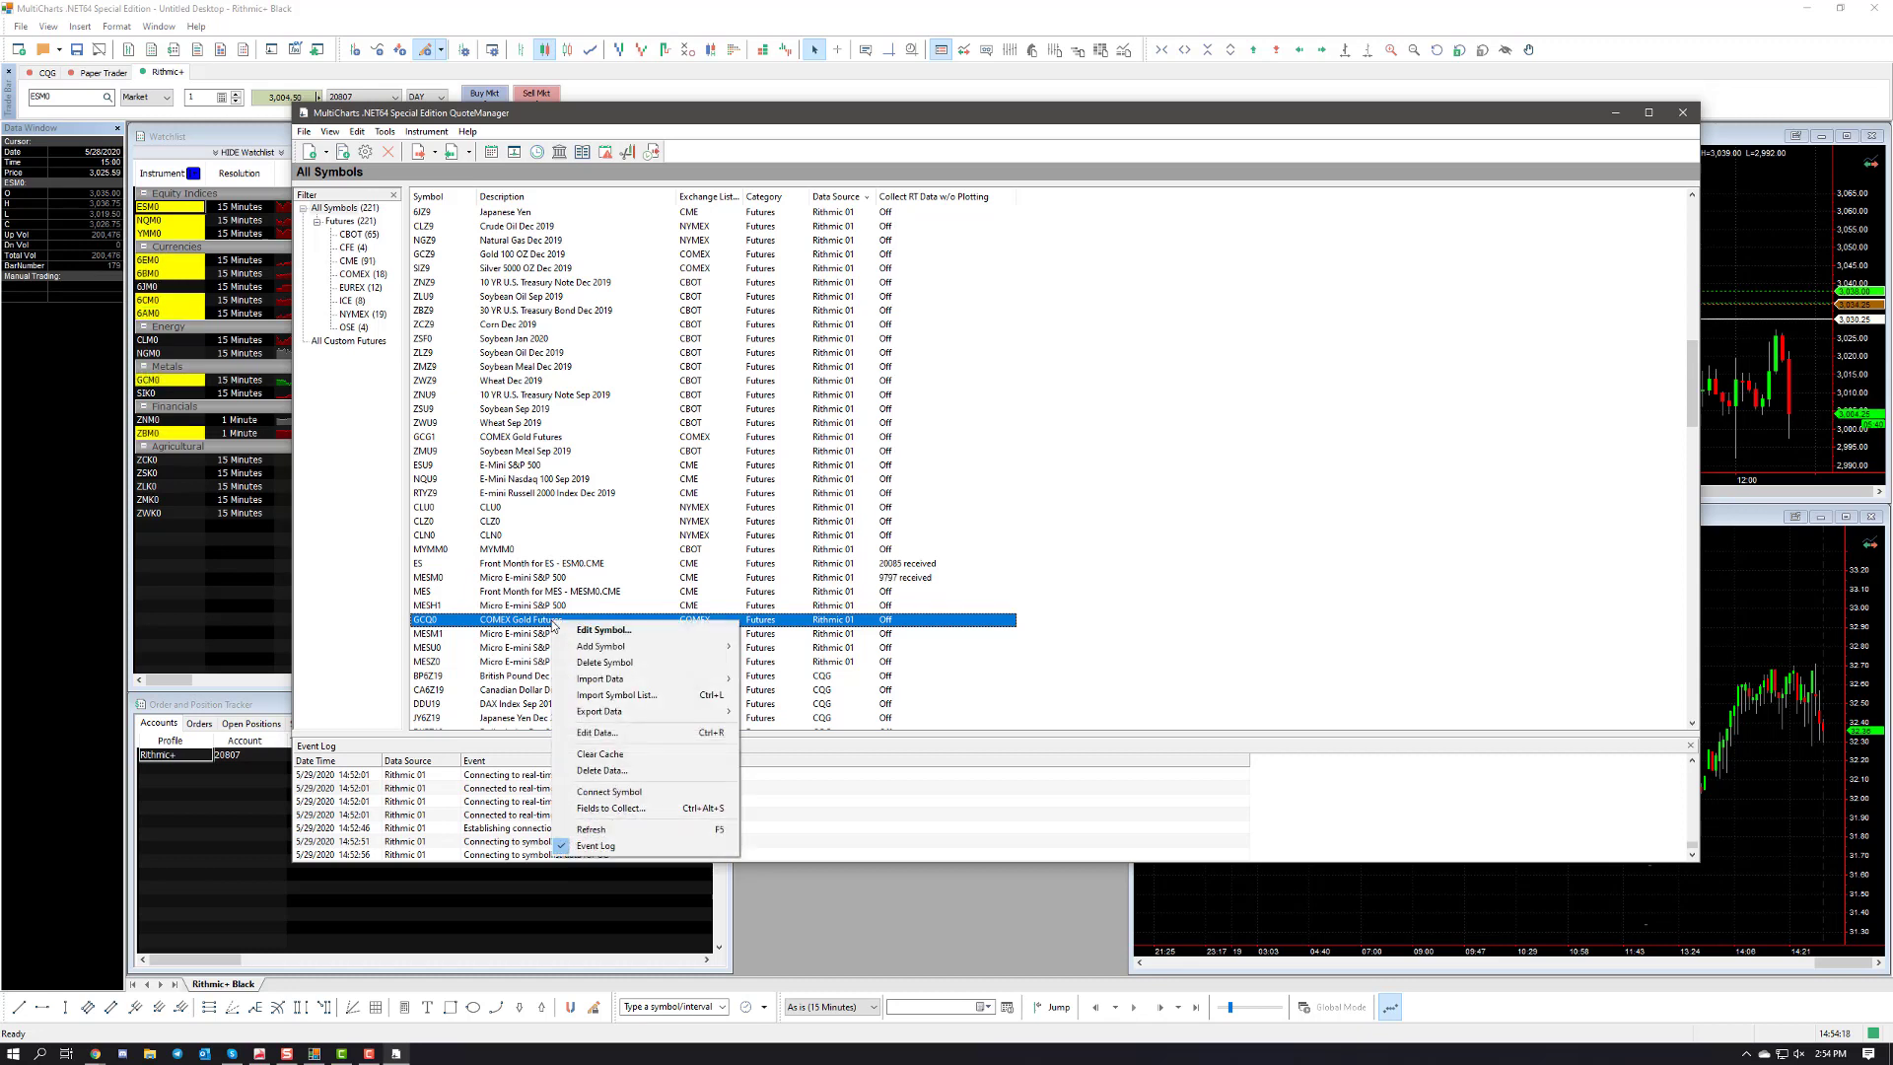
{"action": "left_click", "coordinate": [597, 791]}
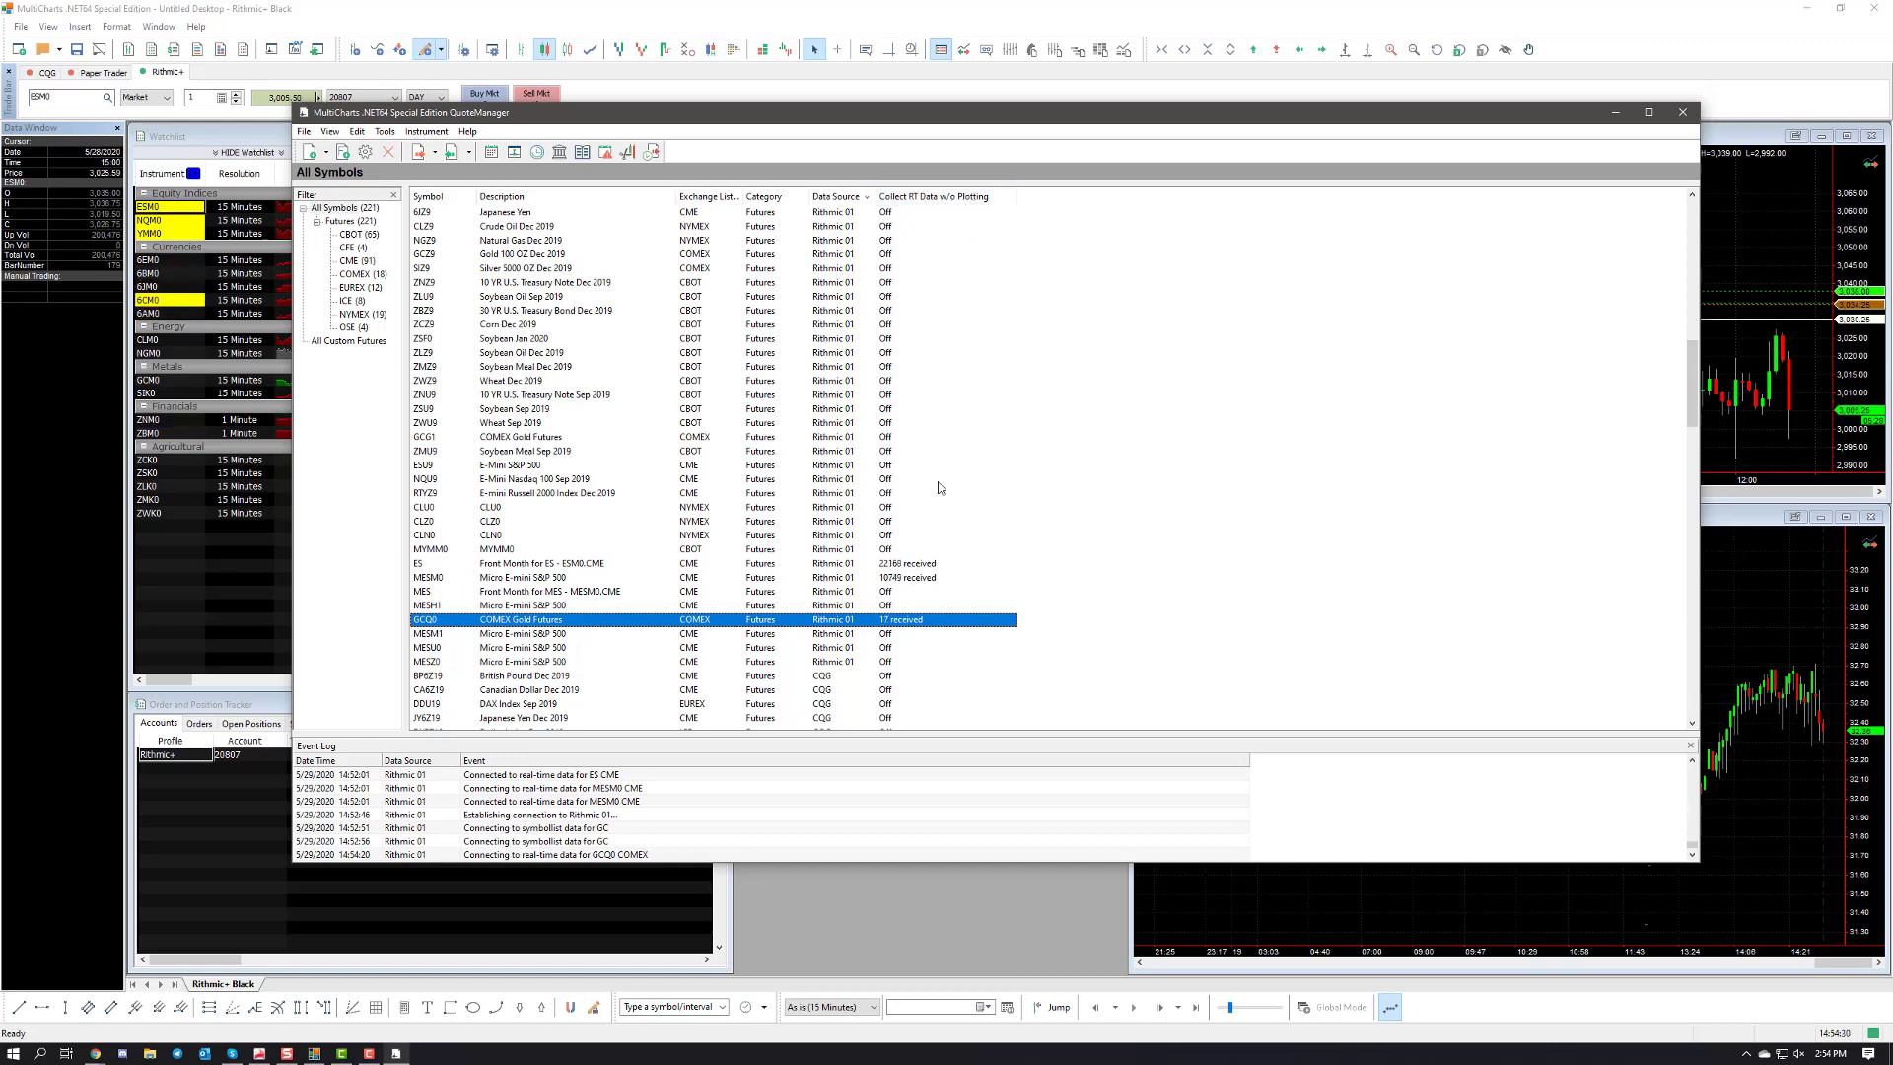
{"action": "left_click", "coordinate": [903, 565]}
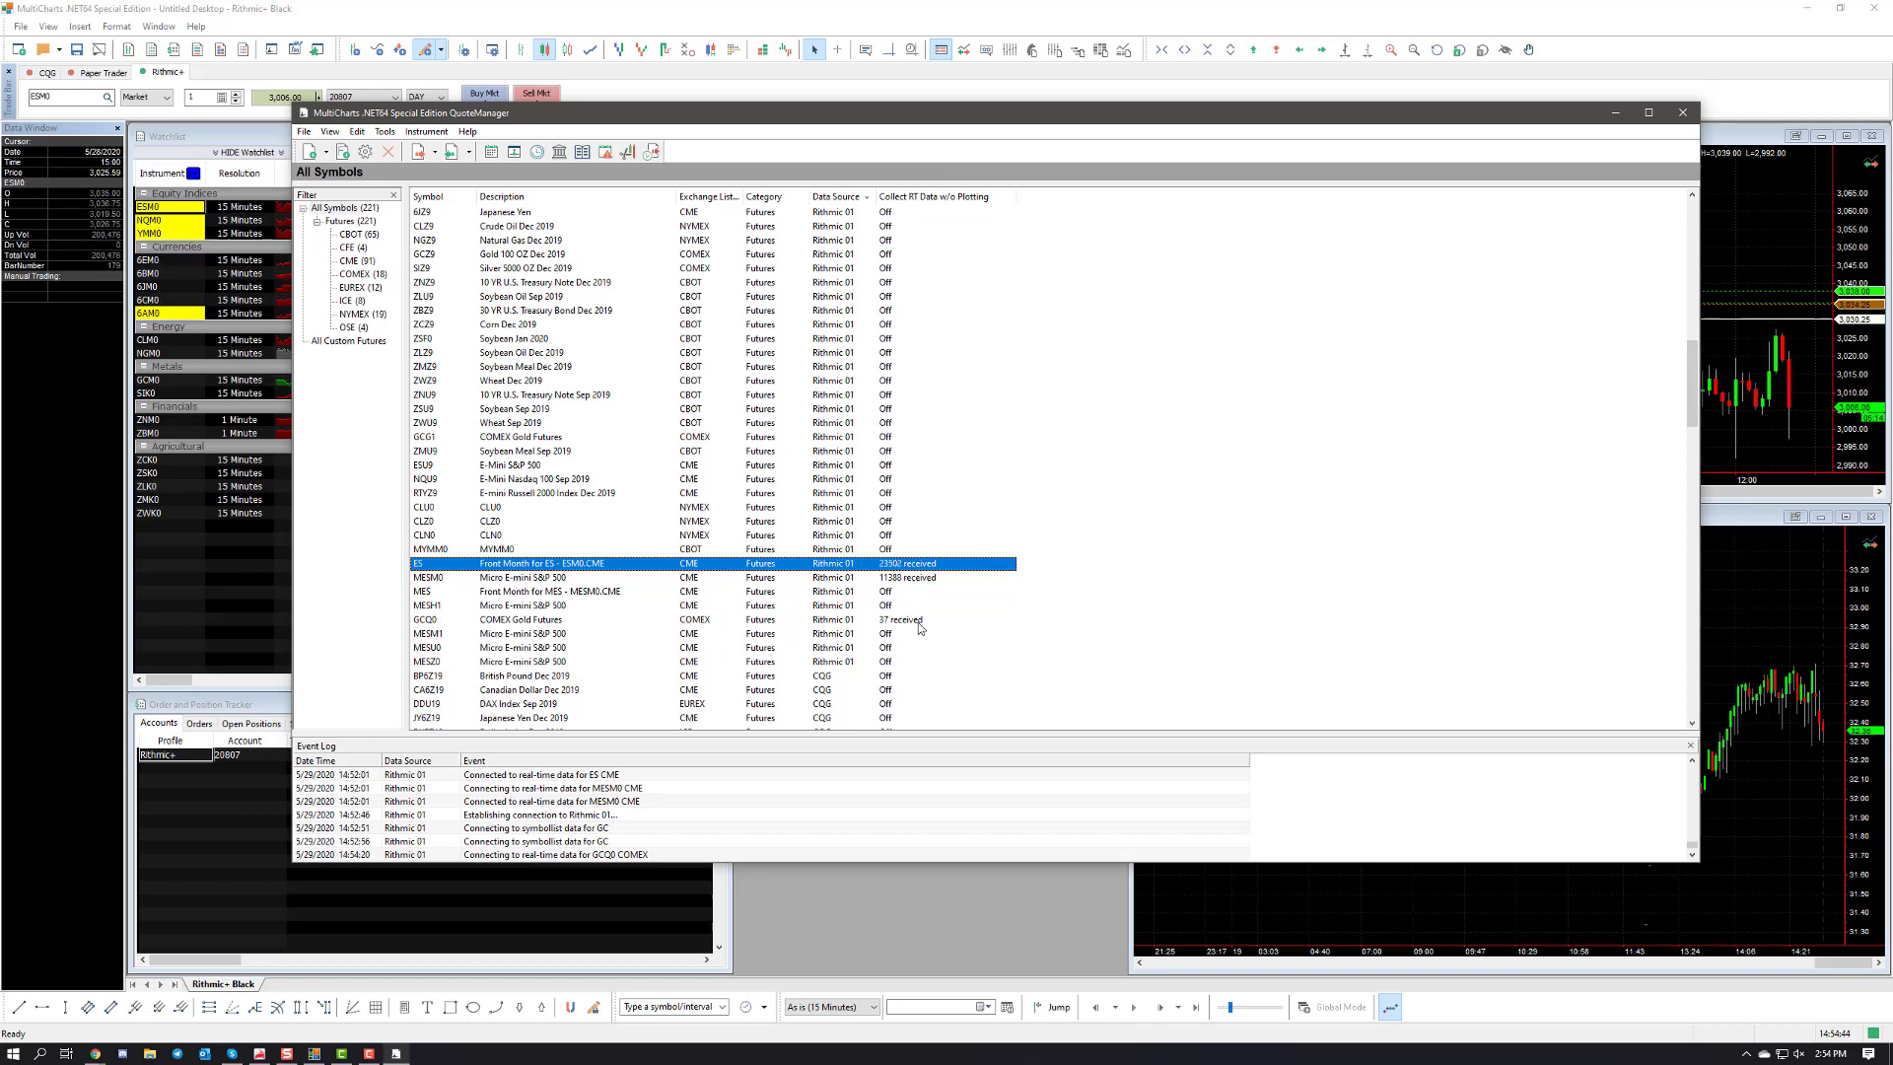
Close QuoteManager, centre the ESM0 chart, and switch its instrument to GCQ0 COMEX Gold Futures
{"action": "left_click", "coordinate": [1683, 113]}
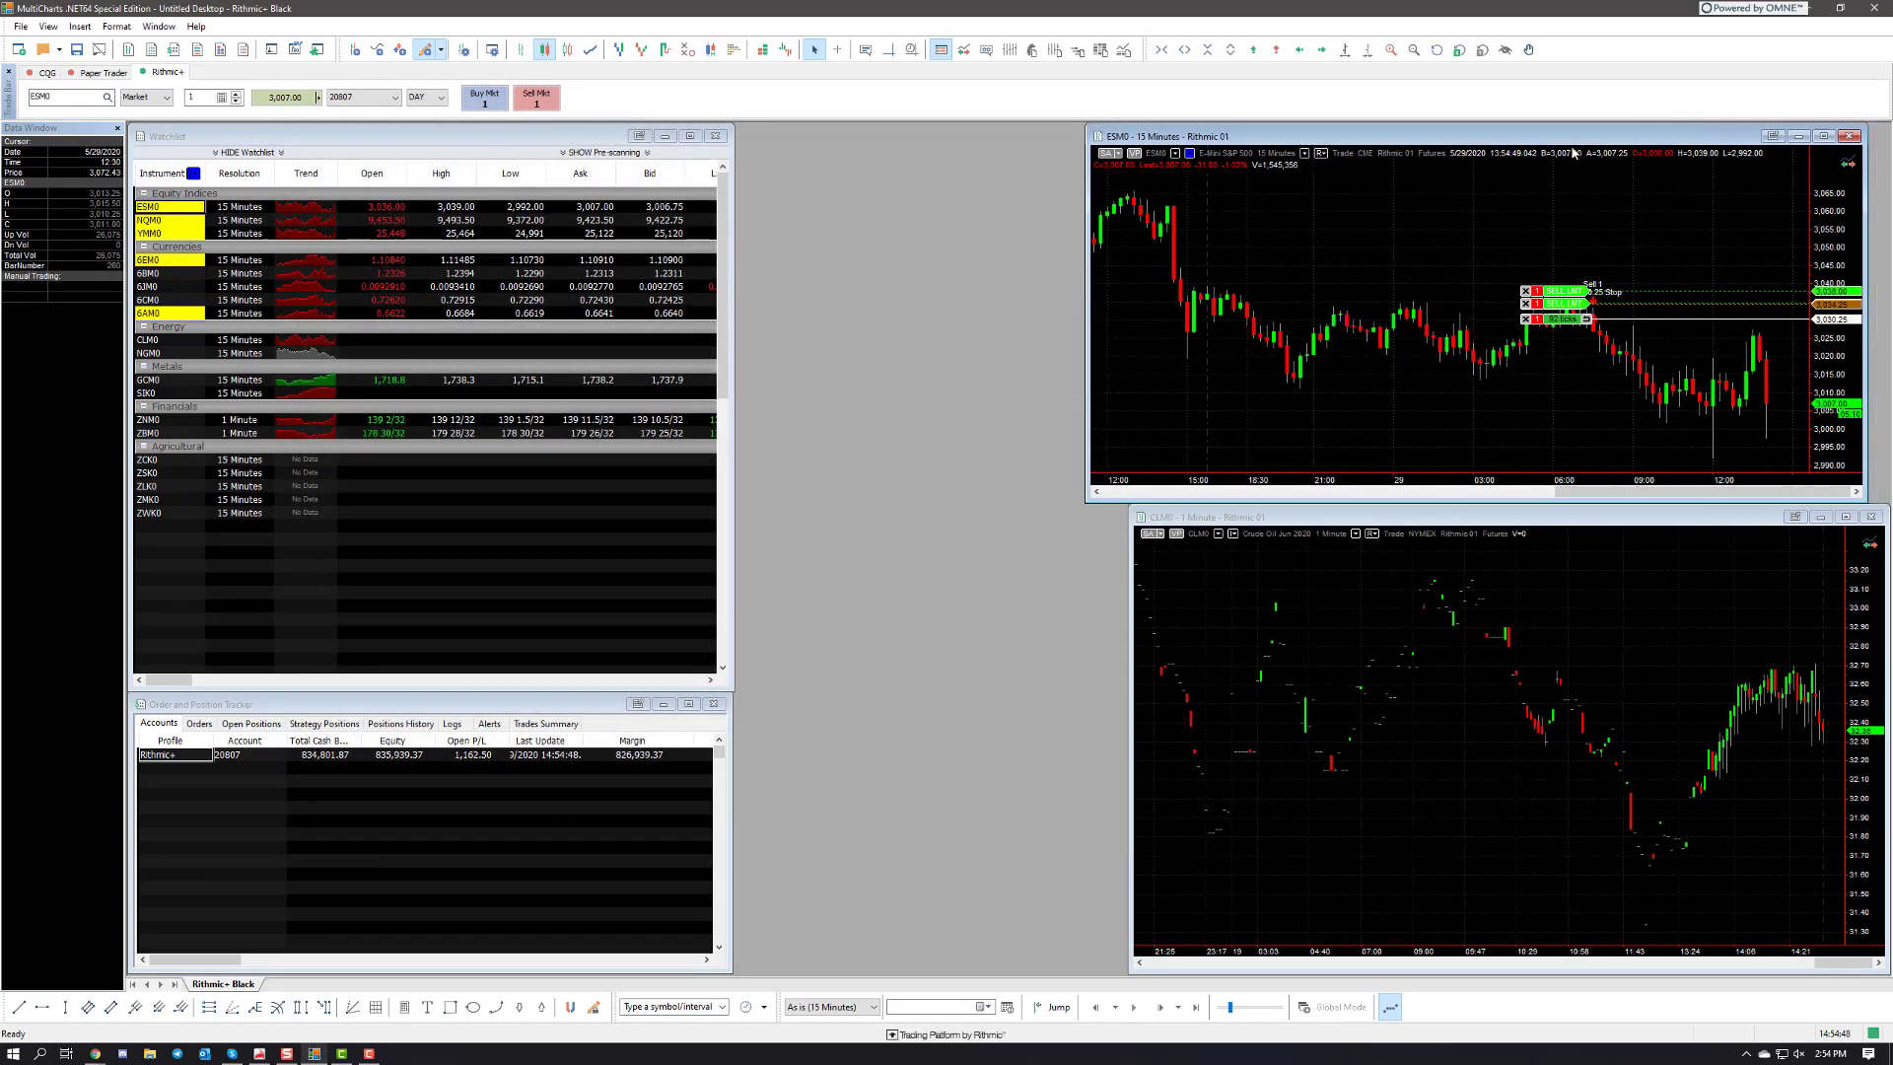
{"action": "left_click_drag", "start_coordinate": [1644, 140], "coordinate": [1215, 279]}
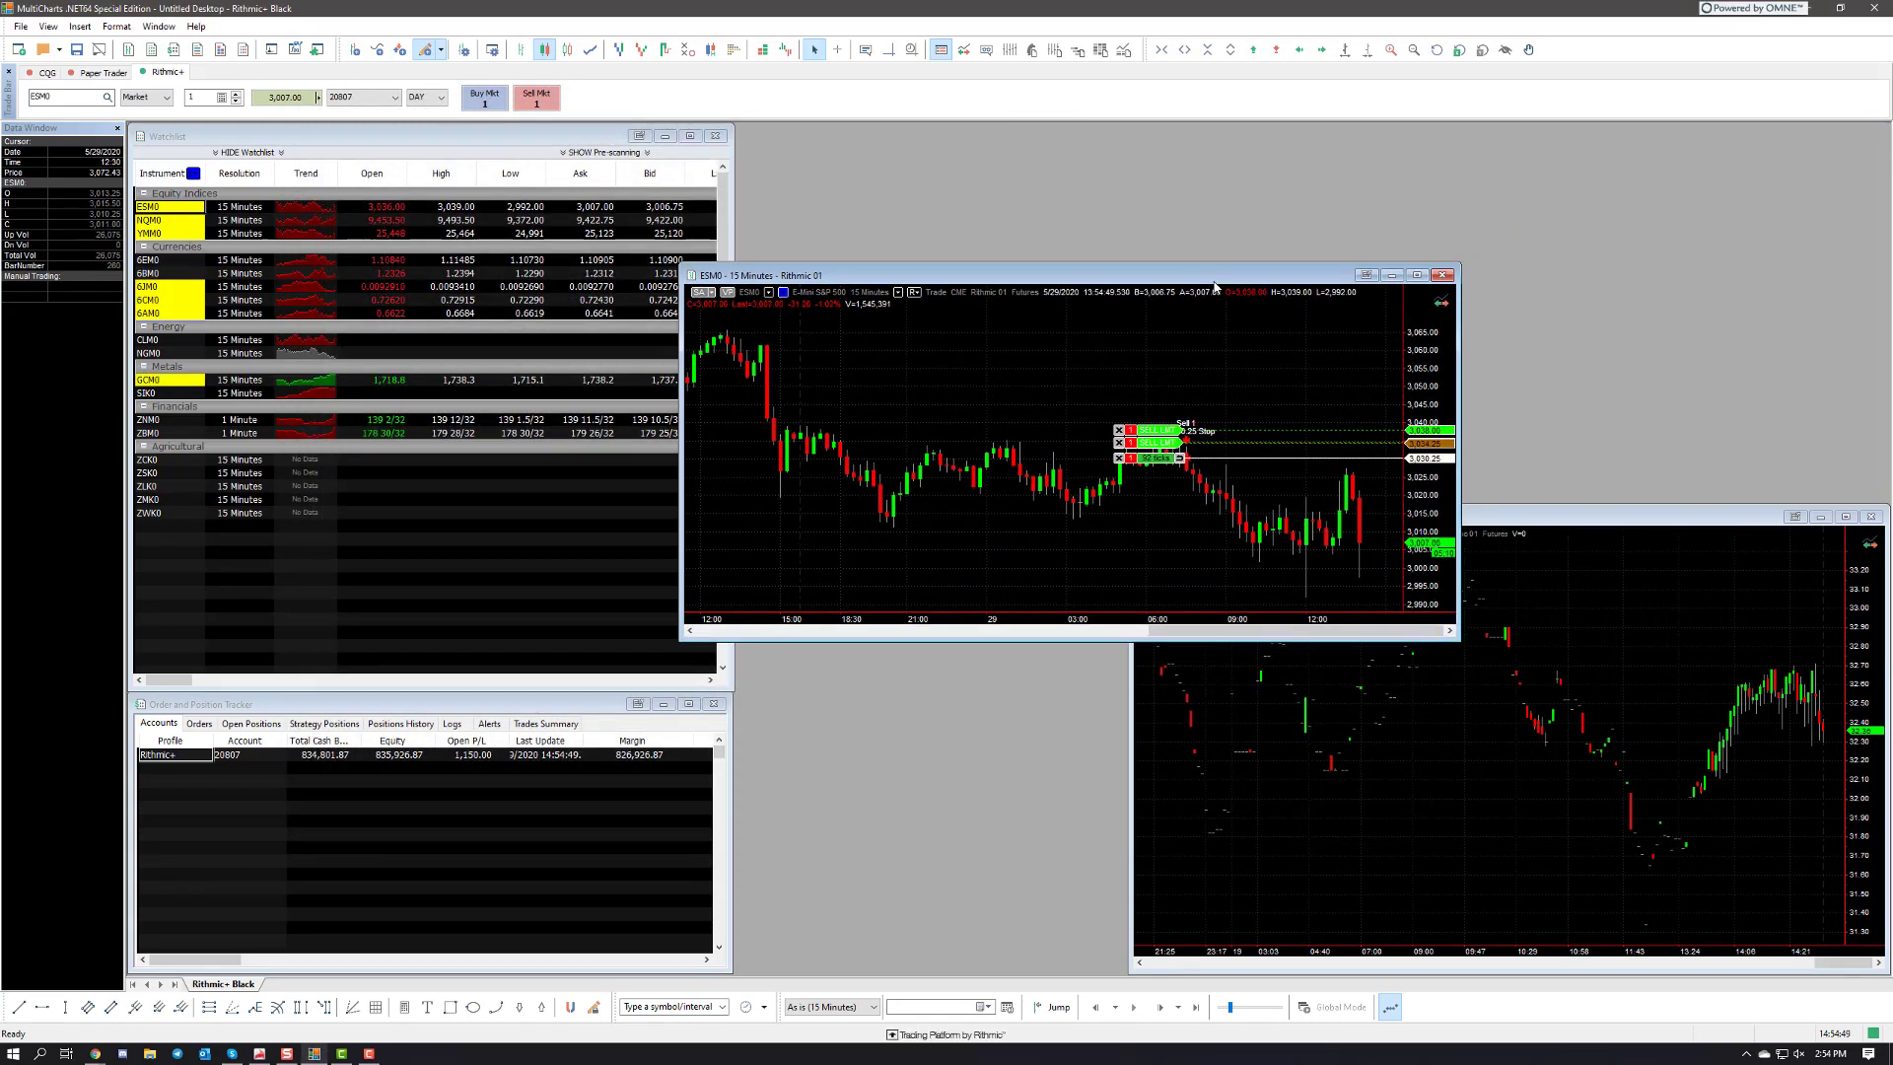
{"action": "right_click", "coordinate": [935, 352]}
{"action": "left_click", "coordinate": [996, 414]}
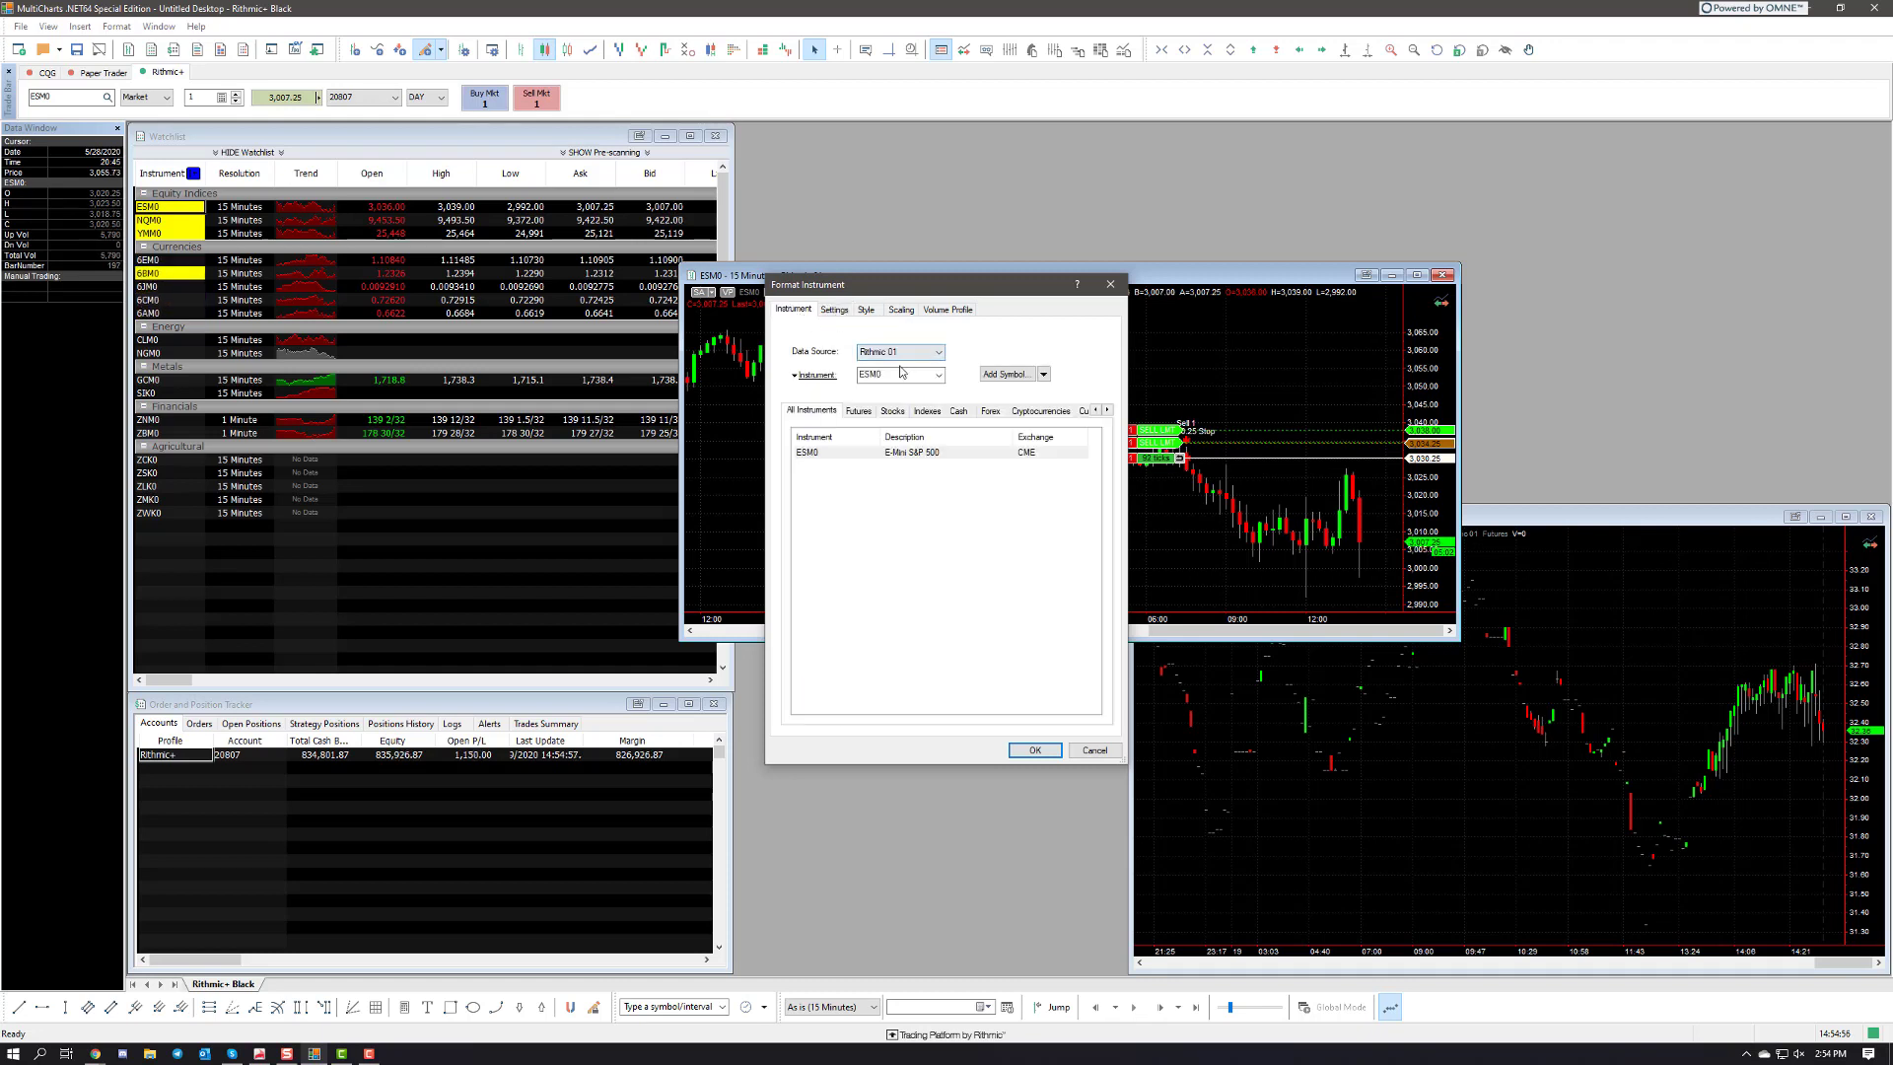
{"action": "left_click", "coordinate": [858, 375]}
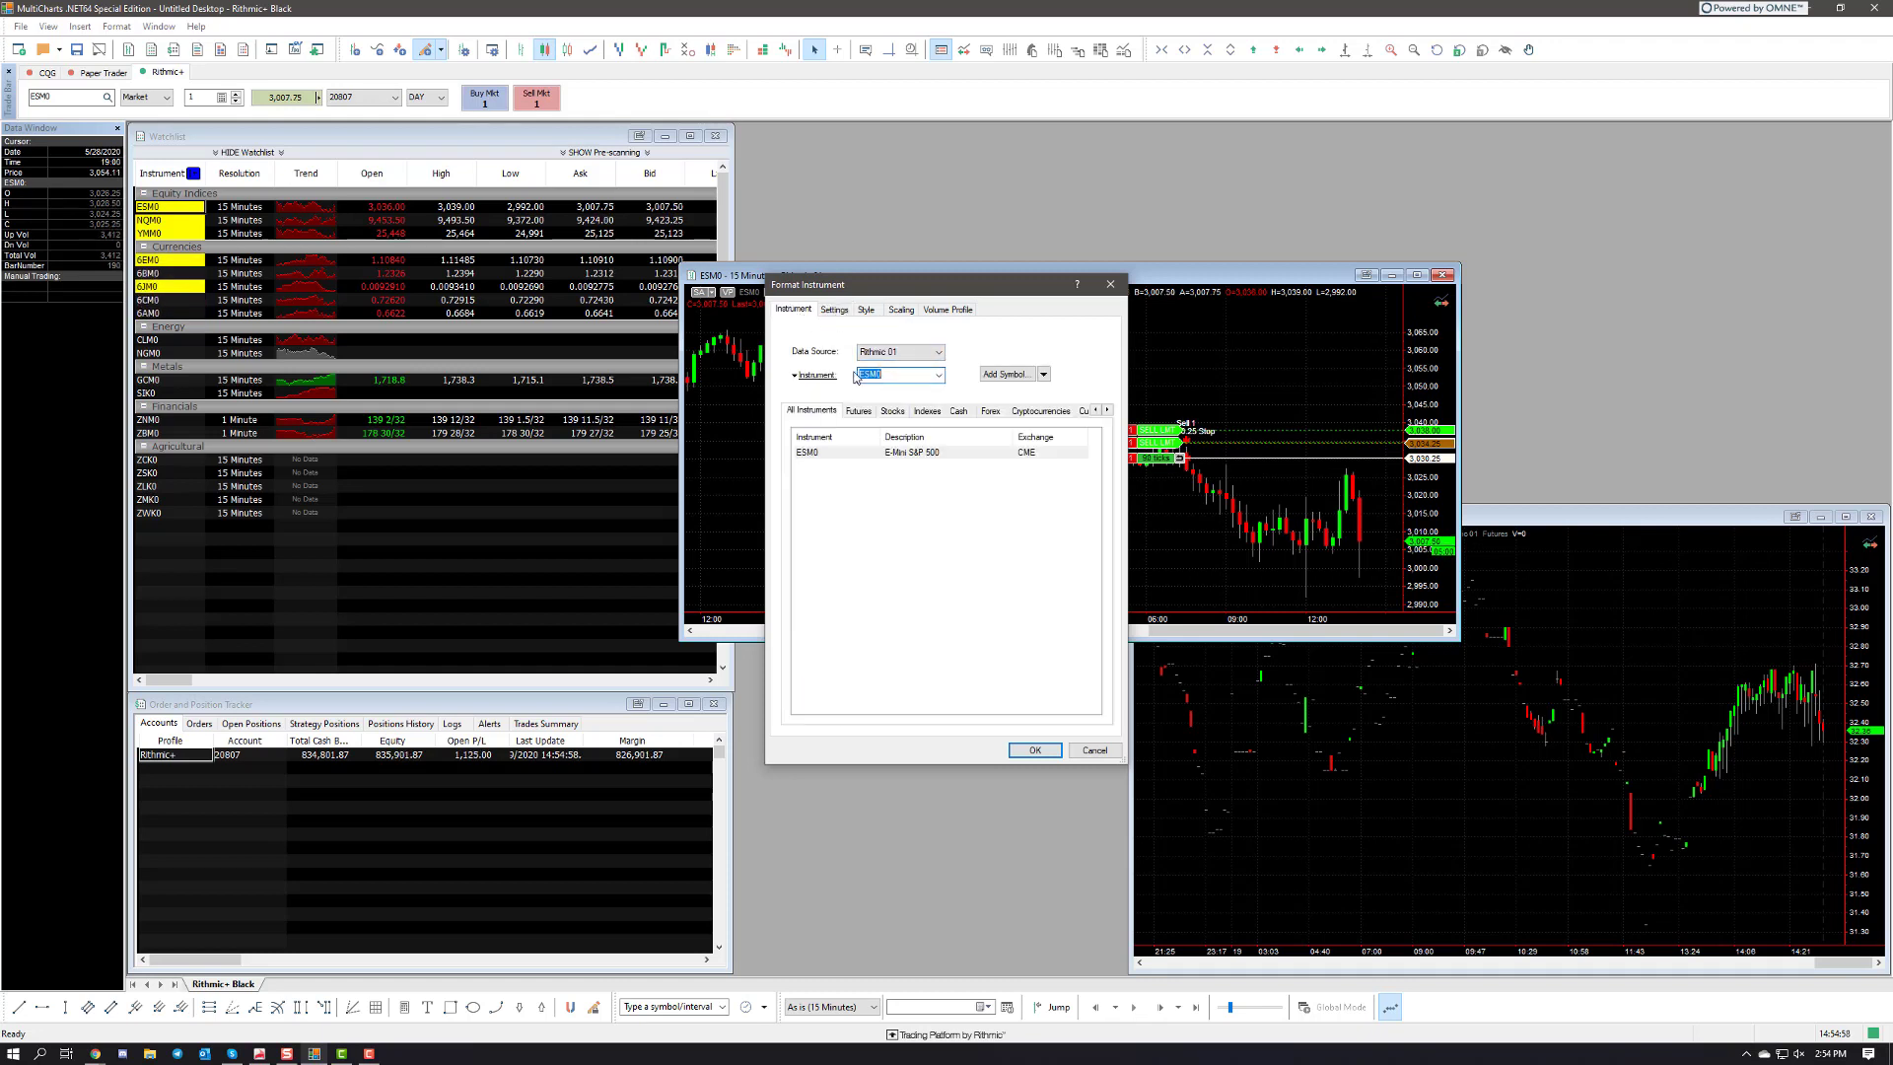
{"action": "type", "text": "GC"}
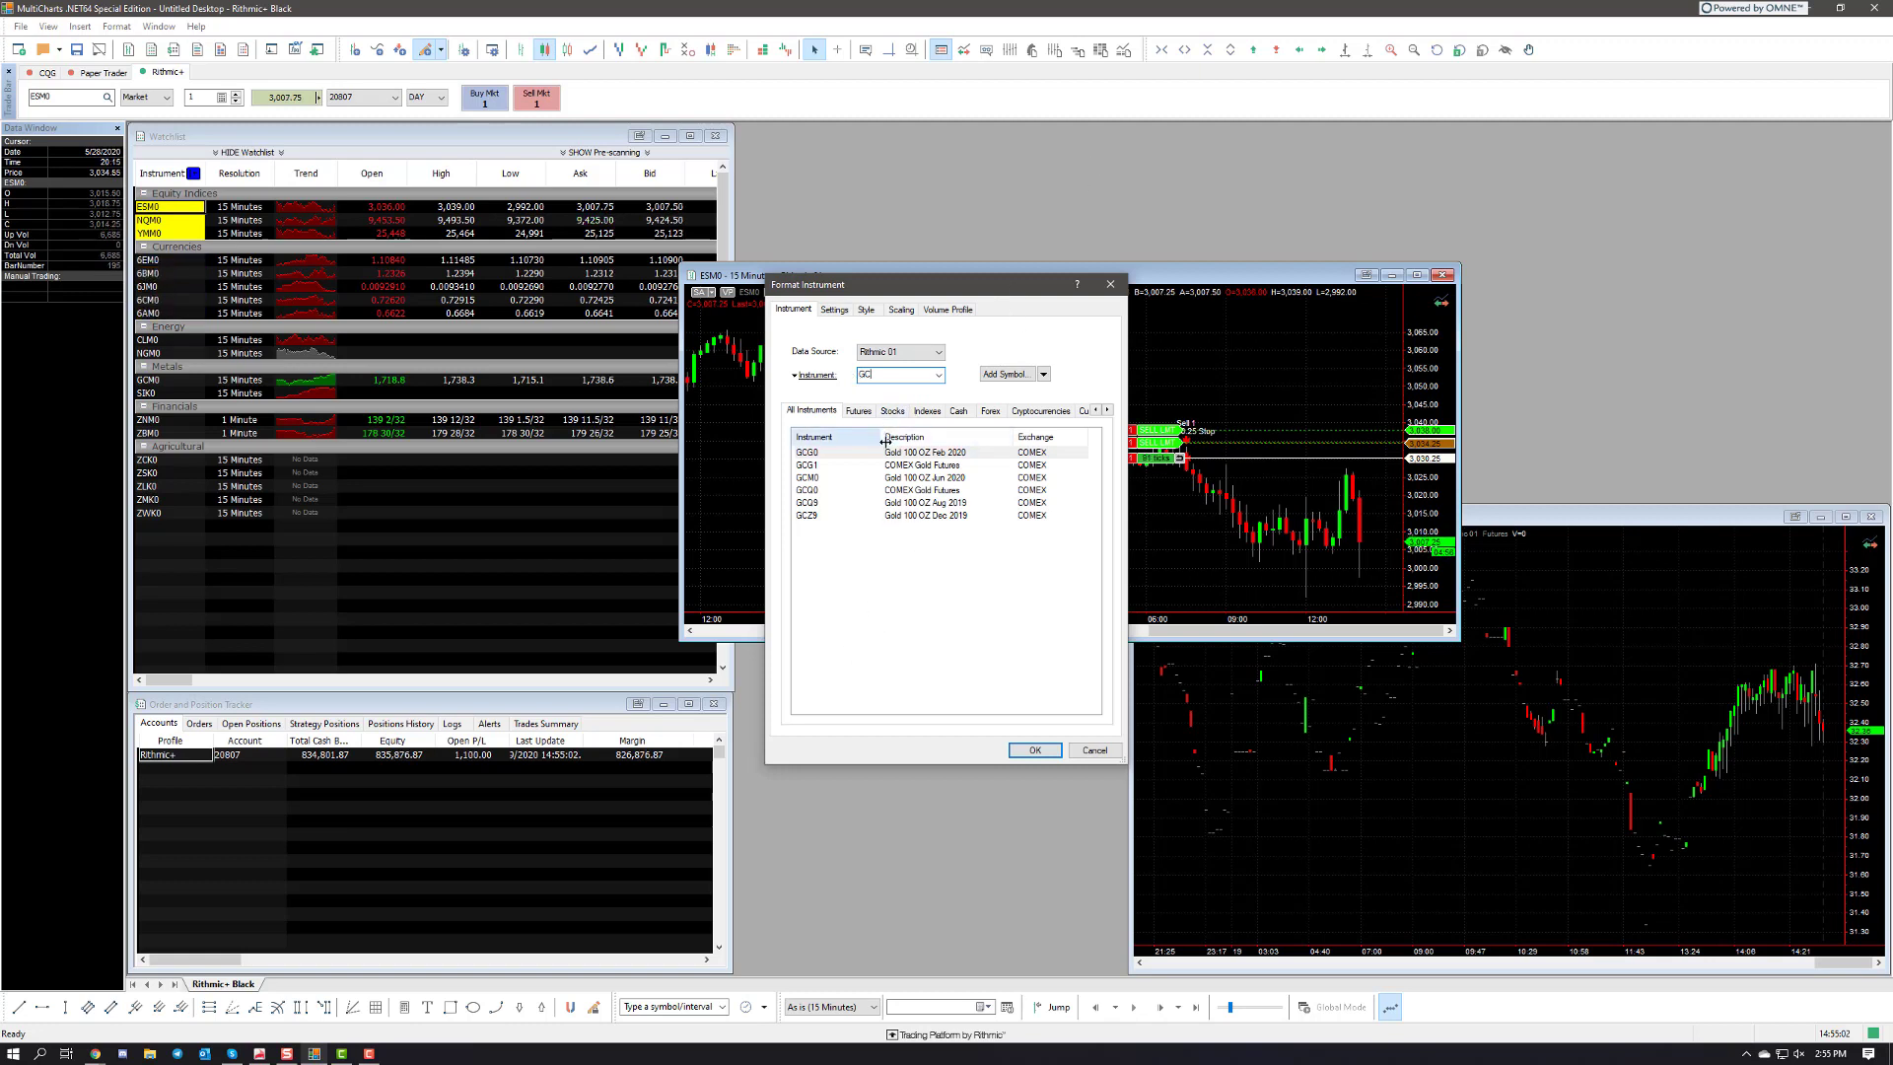
{"action": "left_click", "coordinate": [922, 490]}
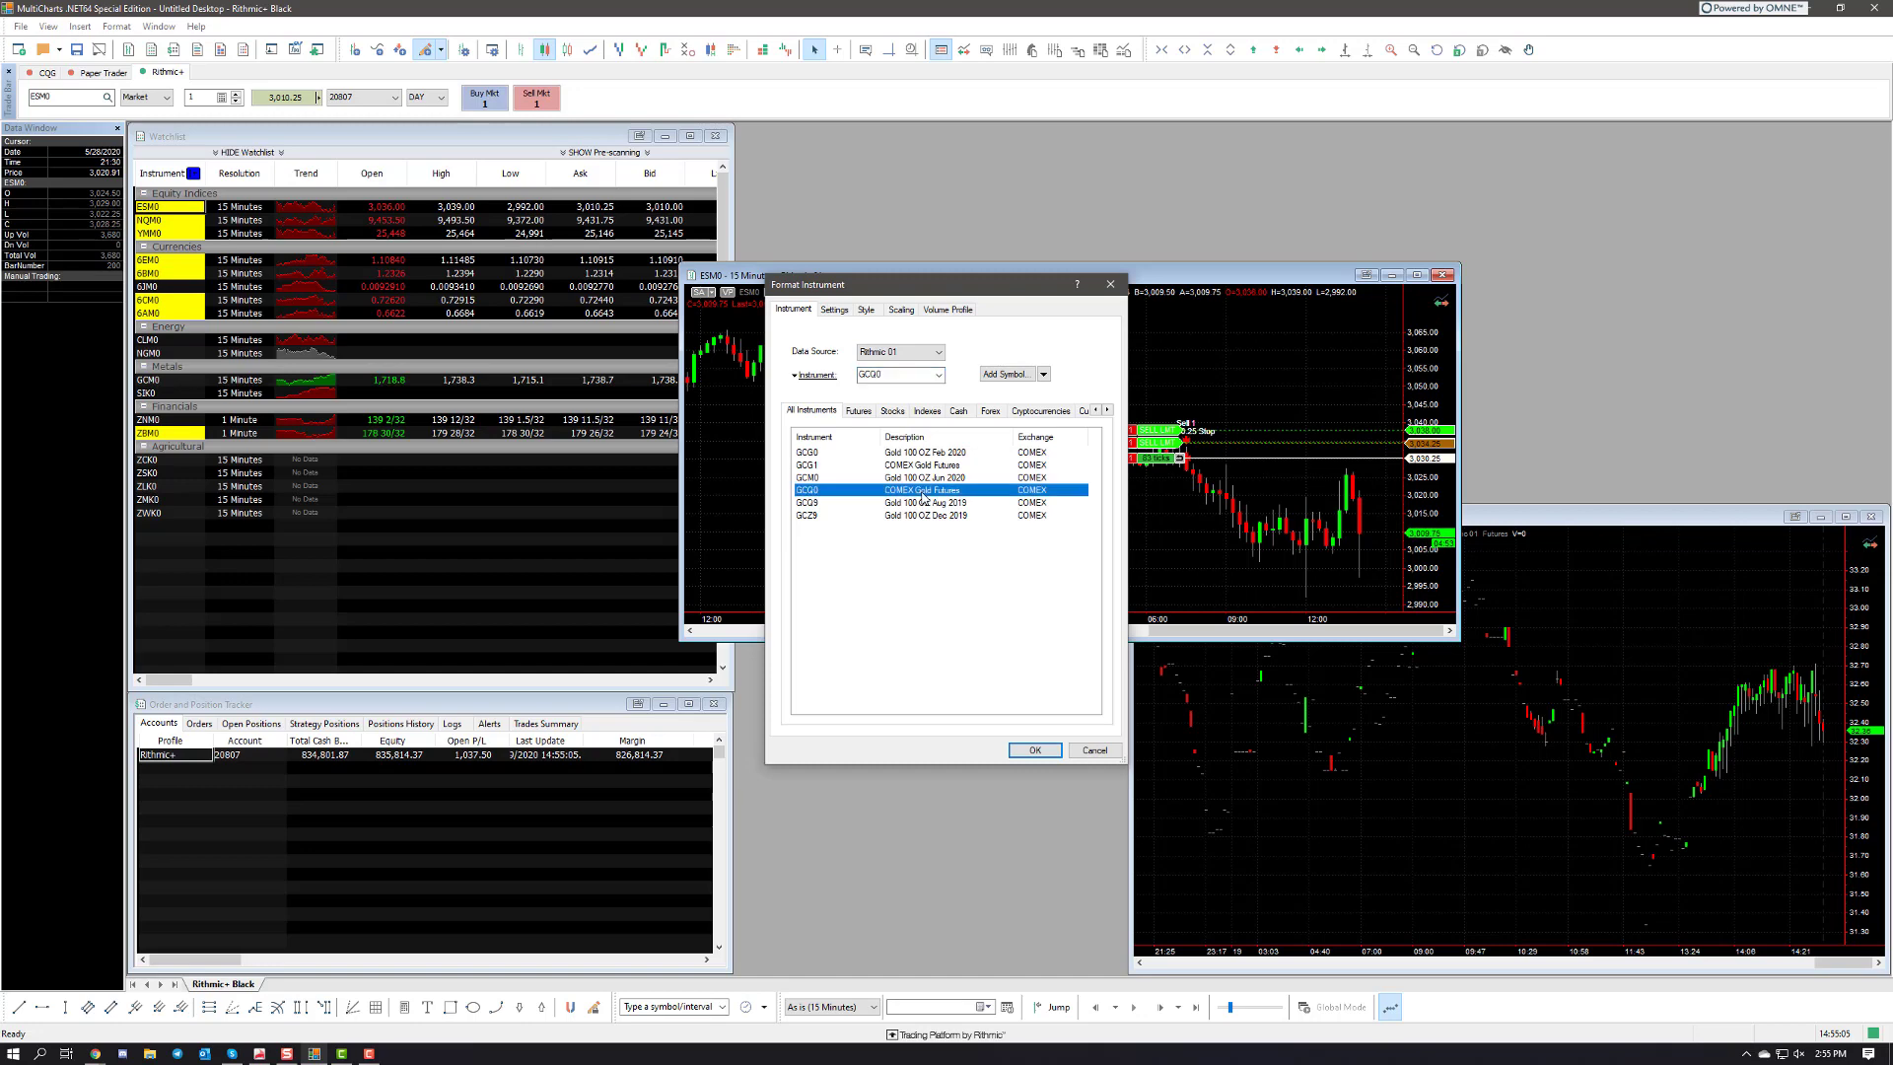
{"action": "left_click", "coordinate": [1035, 751]}
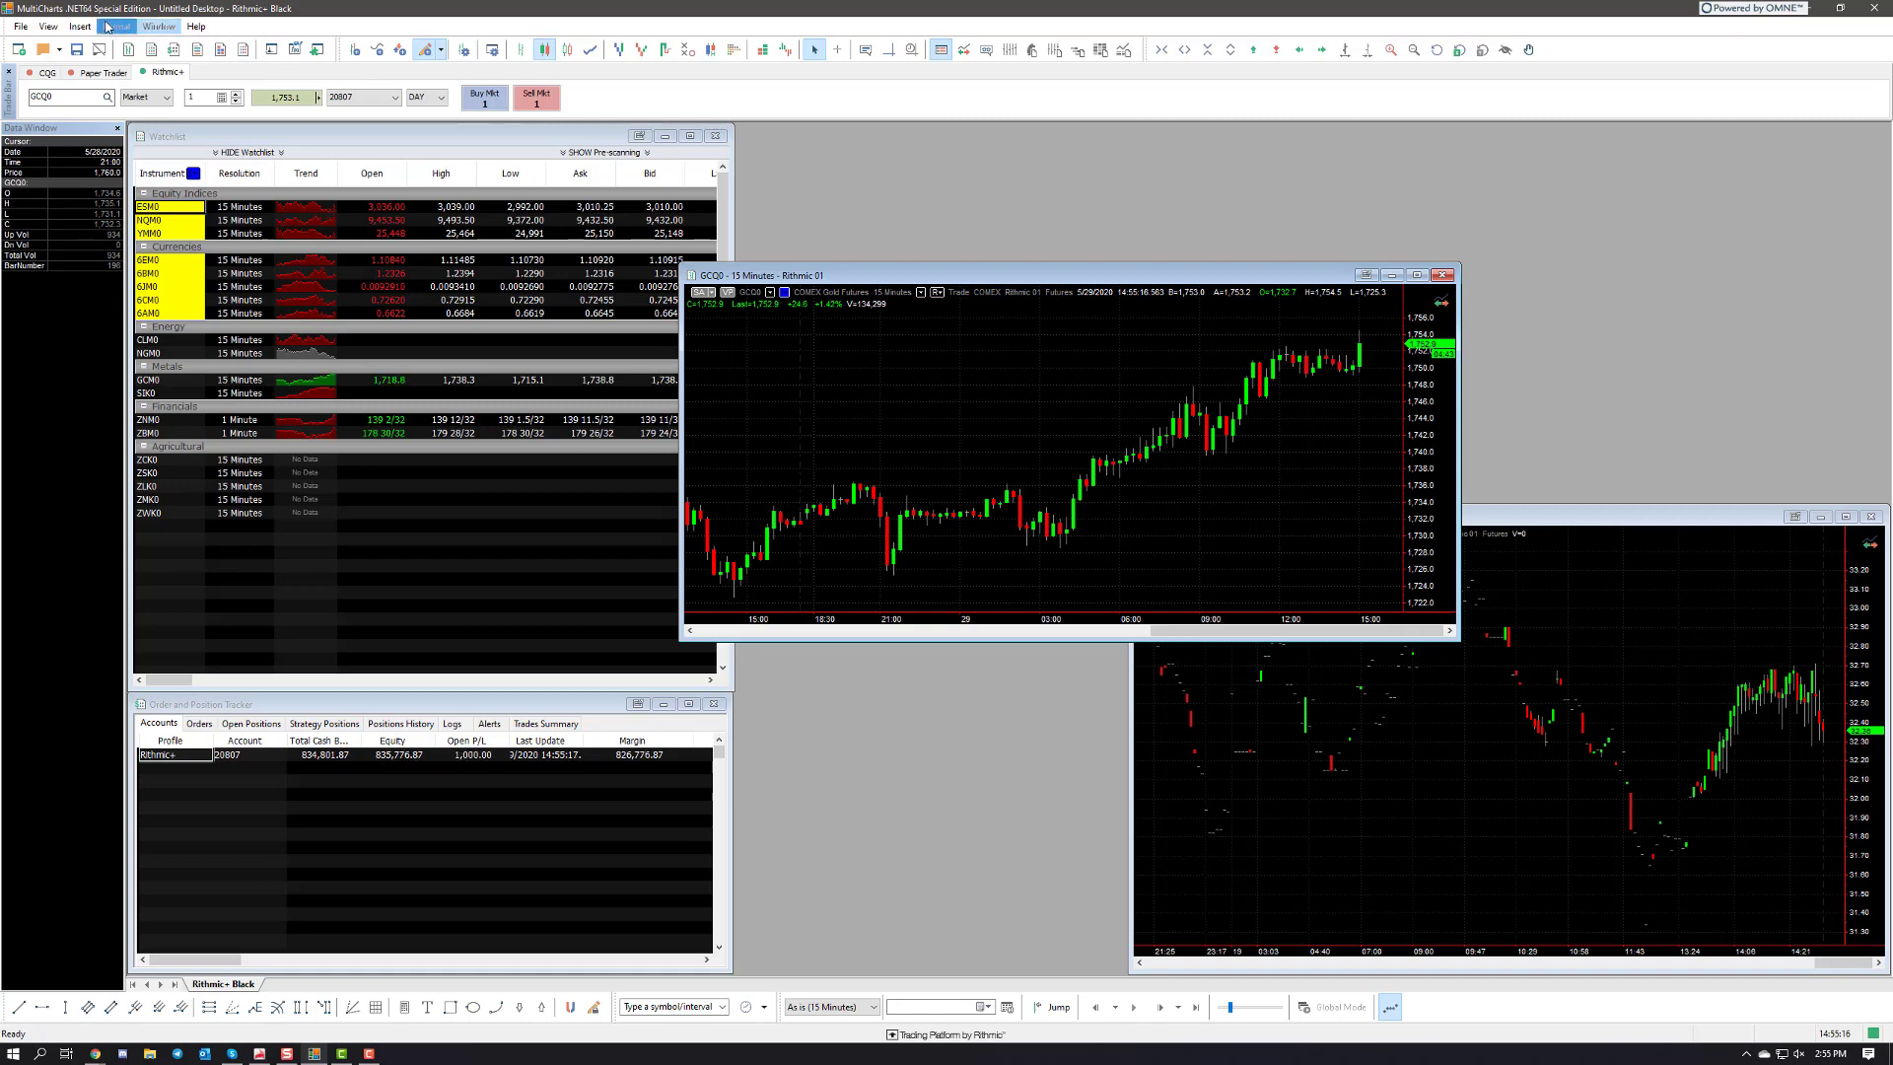
Reopen a QuoteManager window and select the ESM0 row to check its updates
{"action": "left_click", "coordinate": [17, 26]}
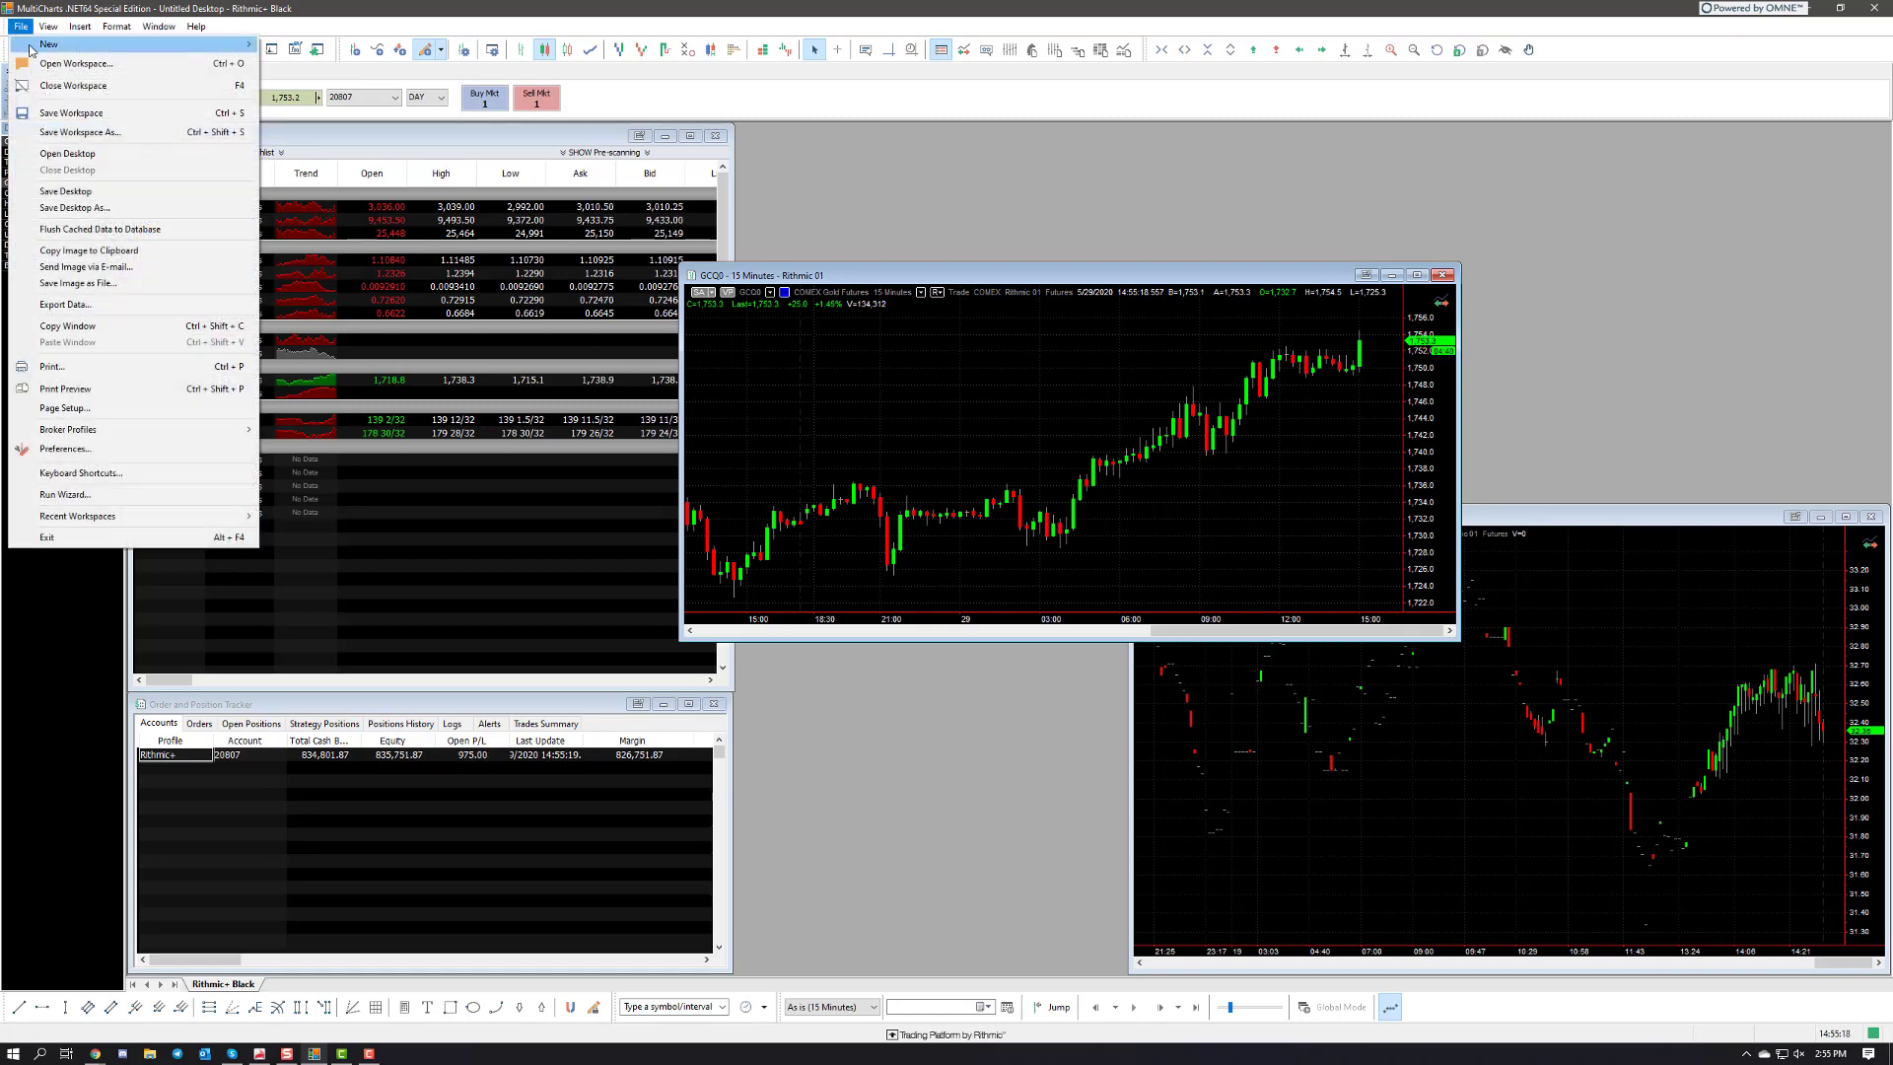
{"action": "key", "text": "Left"}
{"action": "left_click", "coordinate": [20, 27]}
{"action": "mouse_move", "coordinate": [49, 45]}
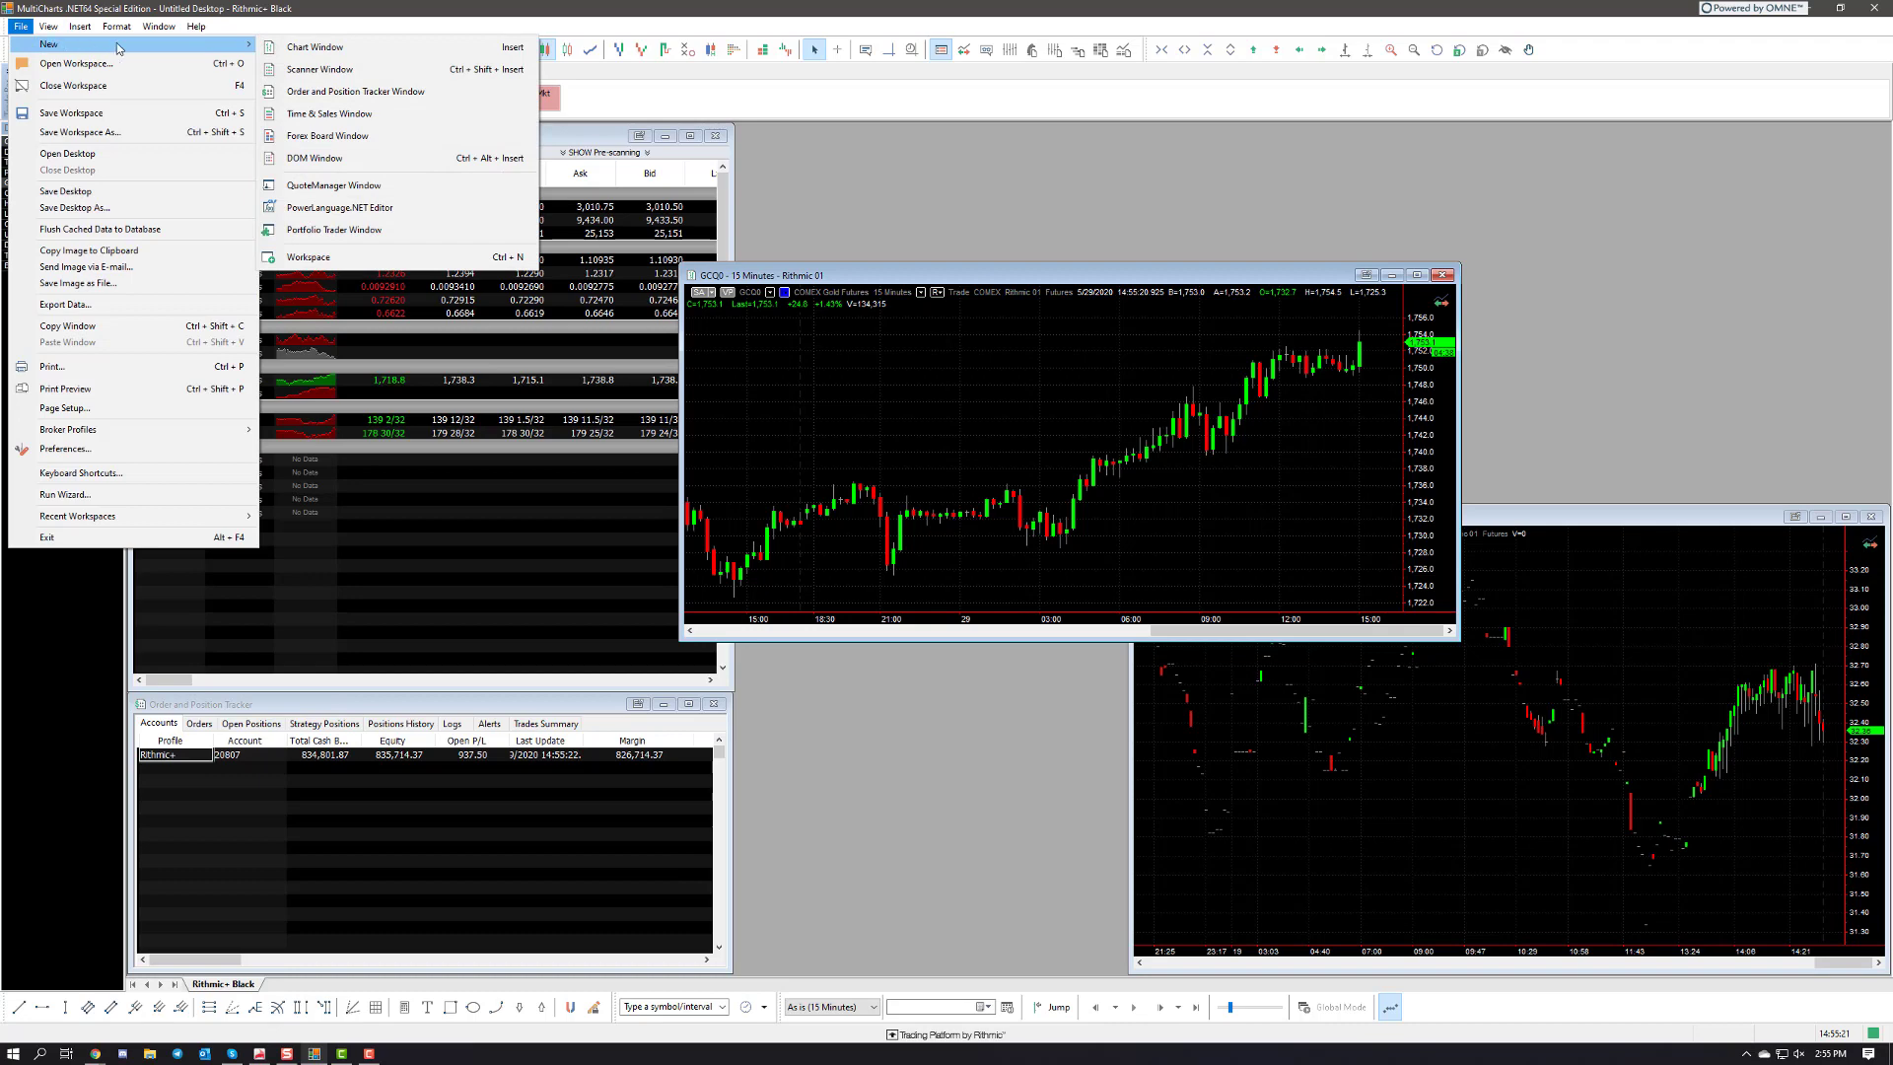
{"action": "left_click", "coordinate": [340, 191]}
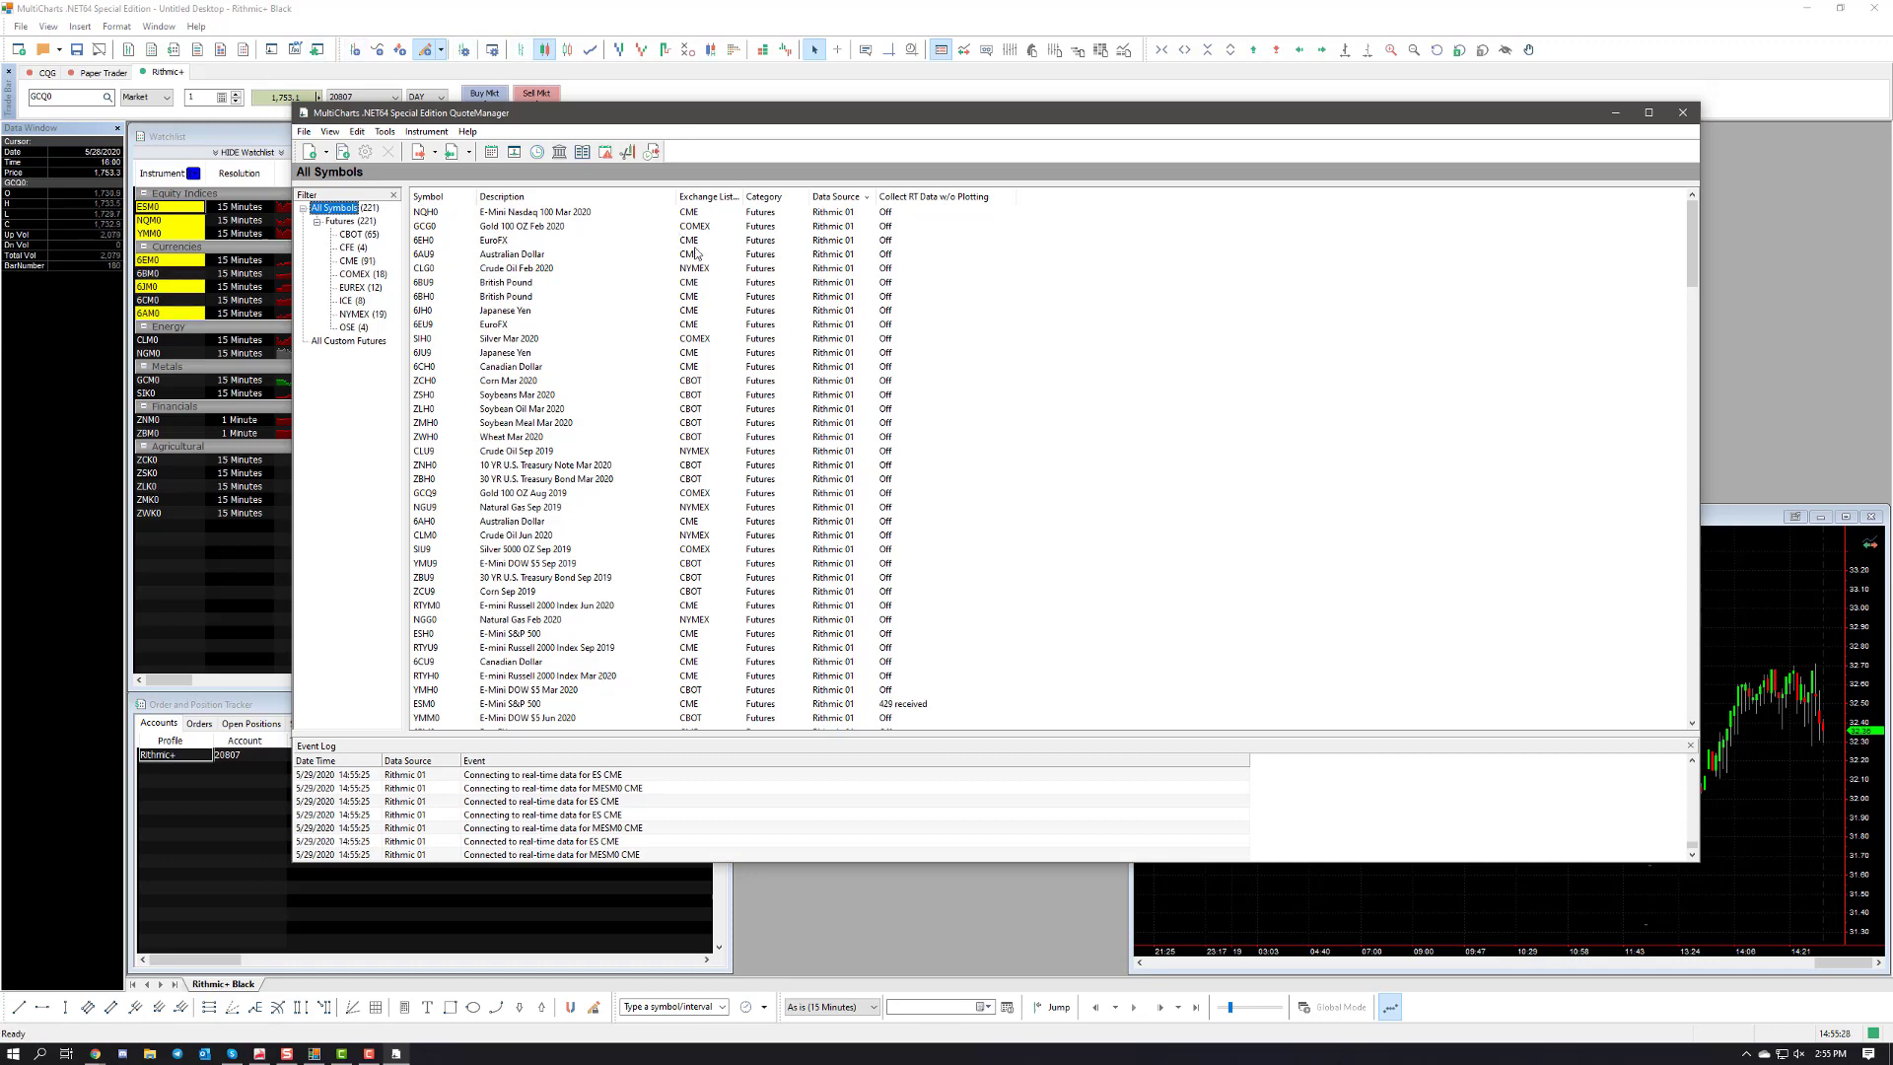
{"action": "left_click", "coordinate": [902, 706]}
{"action": "scroll", "coordinate": [911, 719], "scroll_direction": "down", "scroll_amount": 2}
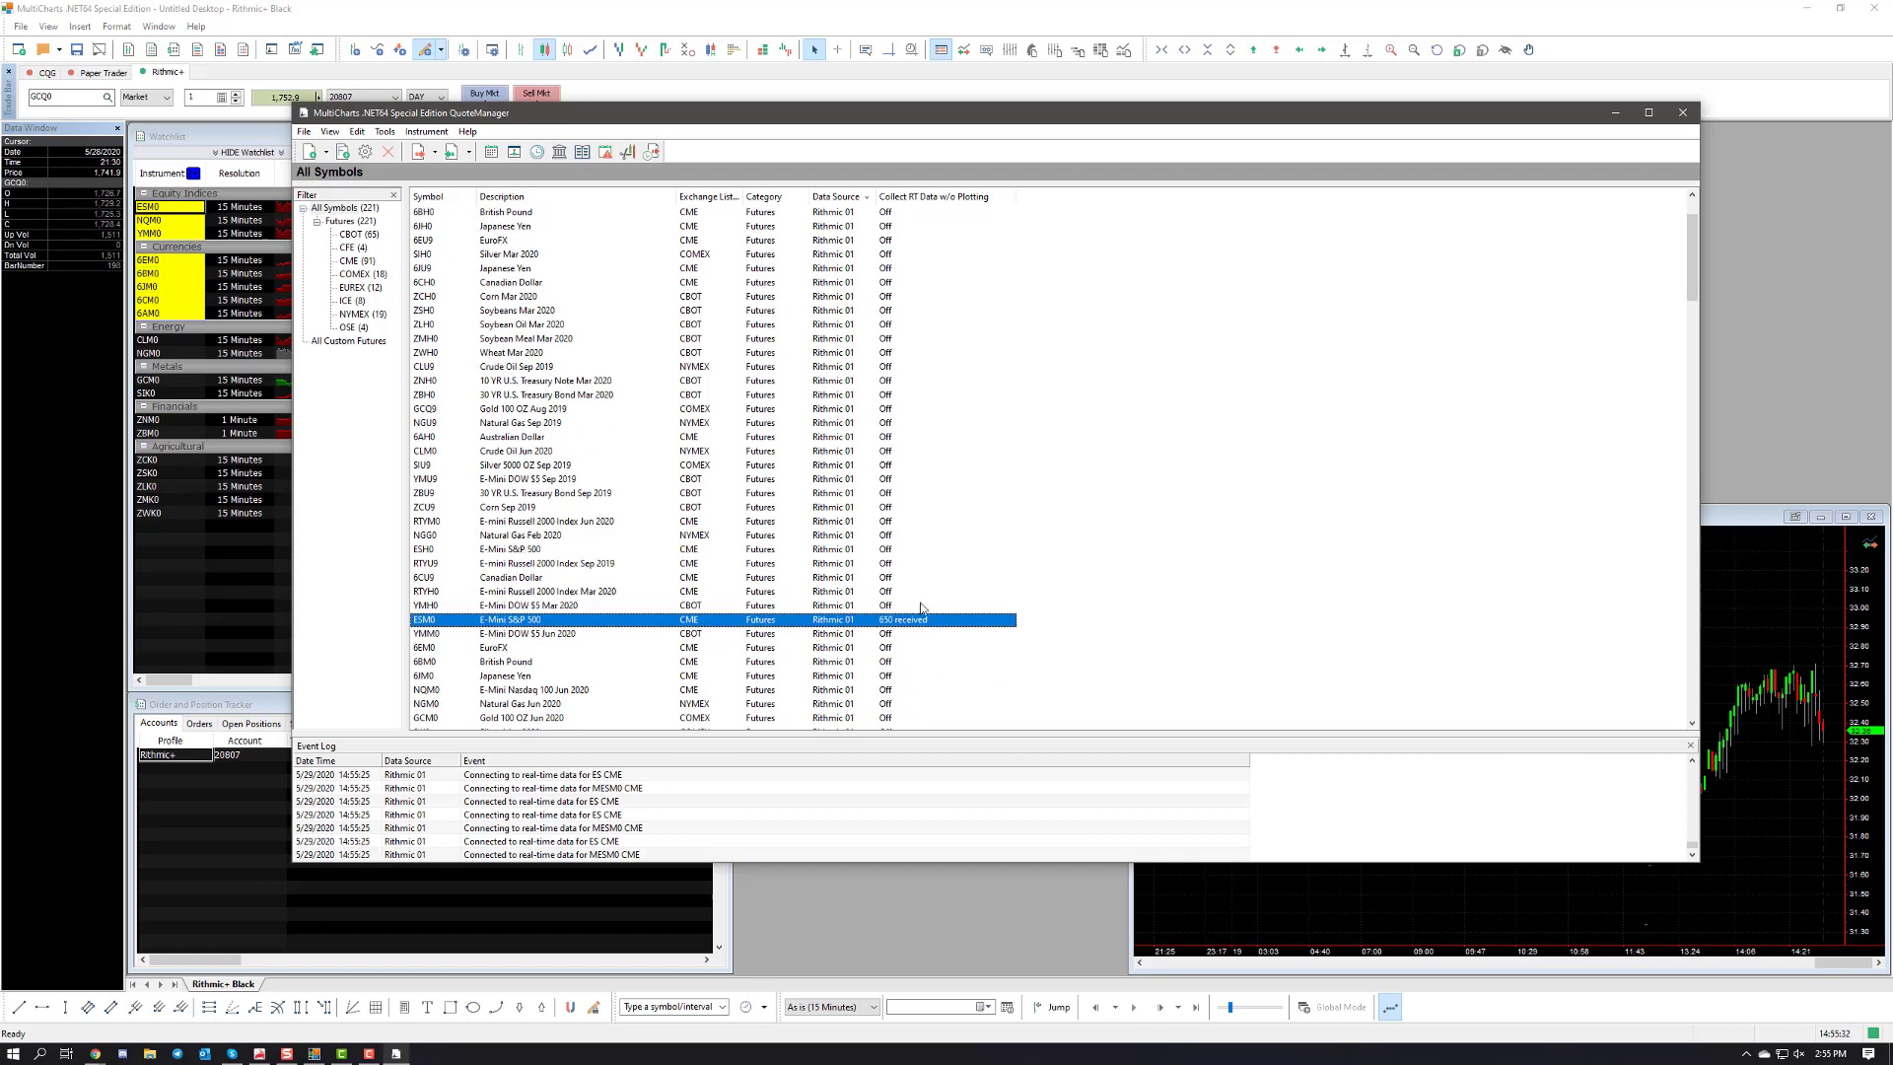